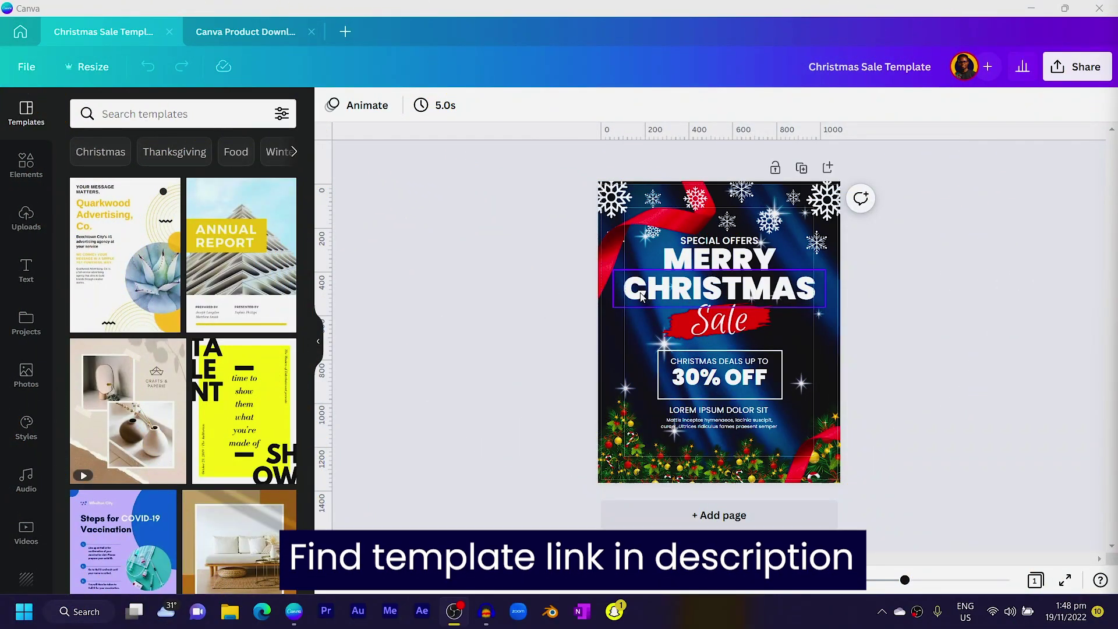
{"action": "left_click_drag", "start_coordinate": [557, 163], "coordinate": [1025, 439]}
{"action": "left_click", "coordinate": [1042, 396]}
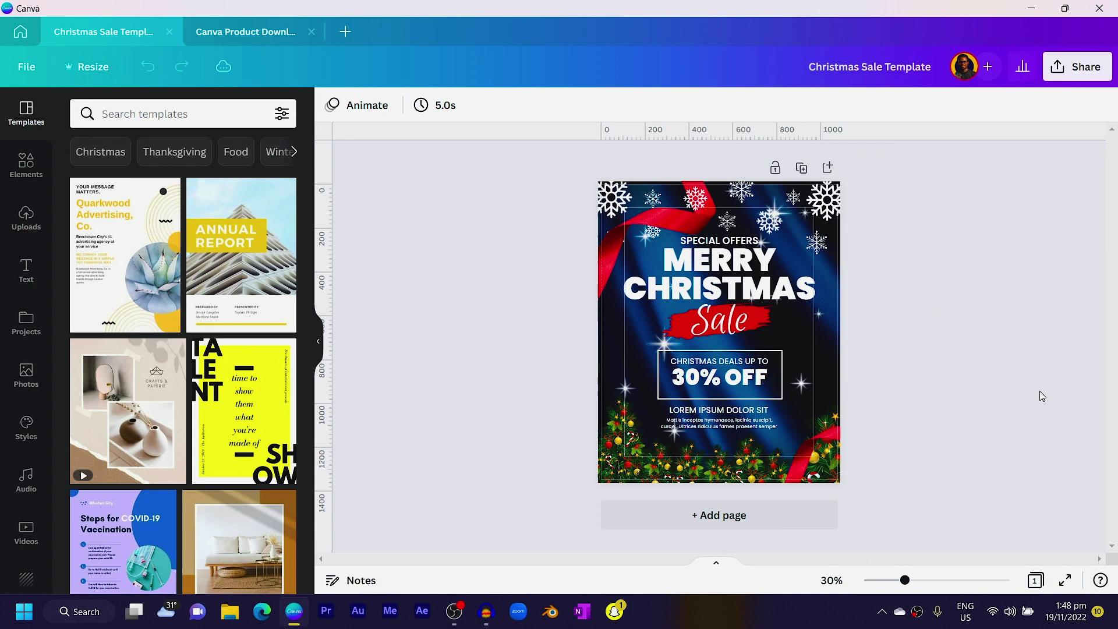
{"action": "left_click", "coordinate": [703, 283]}
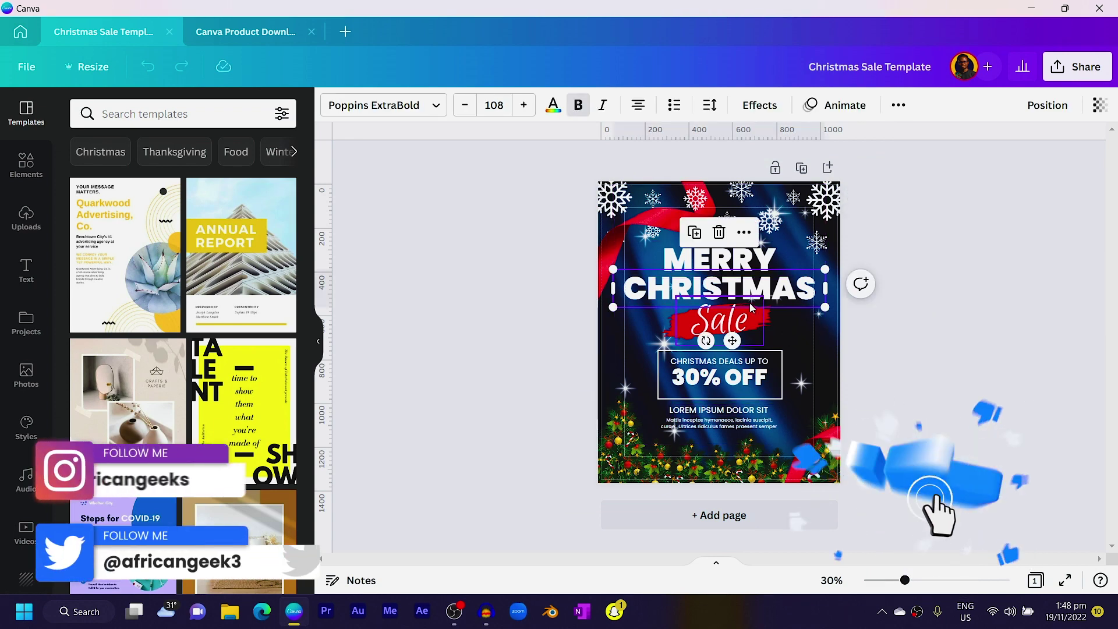
{"action": "left_click", "coordinate": [995, 295]}
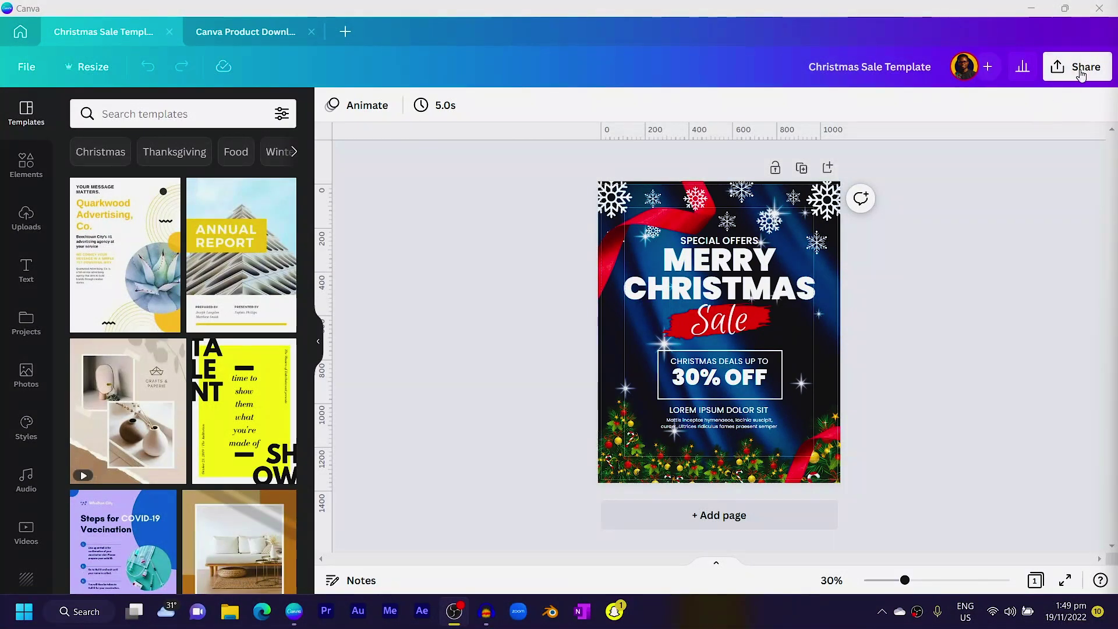
Download the Christmas Sale Template as a PNG into Downloads, replacing the existing Christmas Sale Template.png.
{"action": "left_click", "coordinate": [1079, 72]}
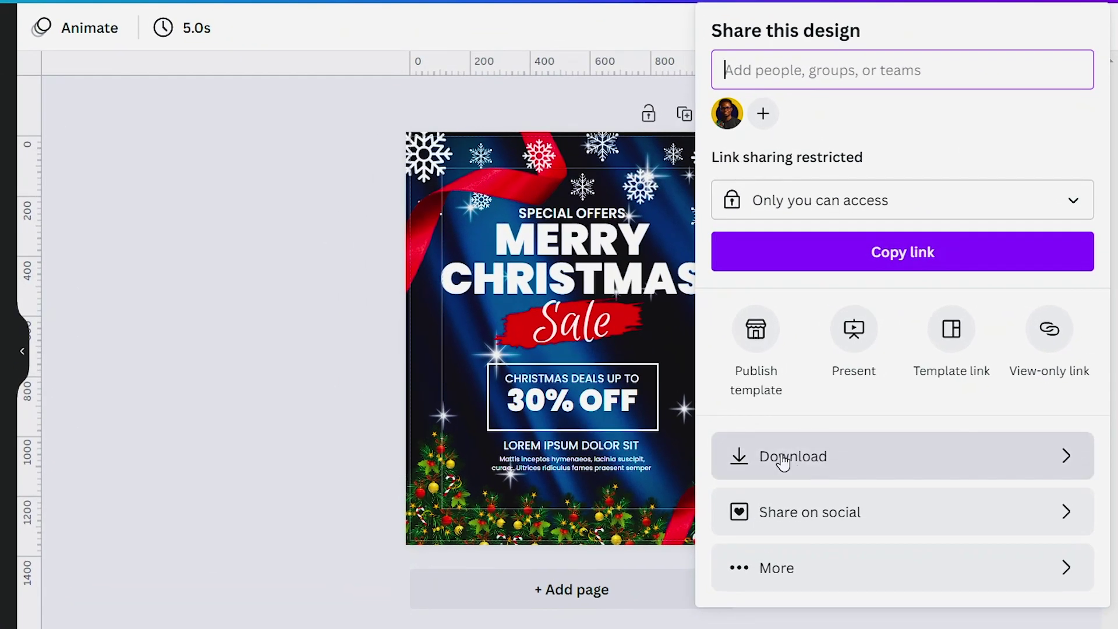
{"action": "left_click", "coordinate": [783, 457]}
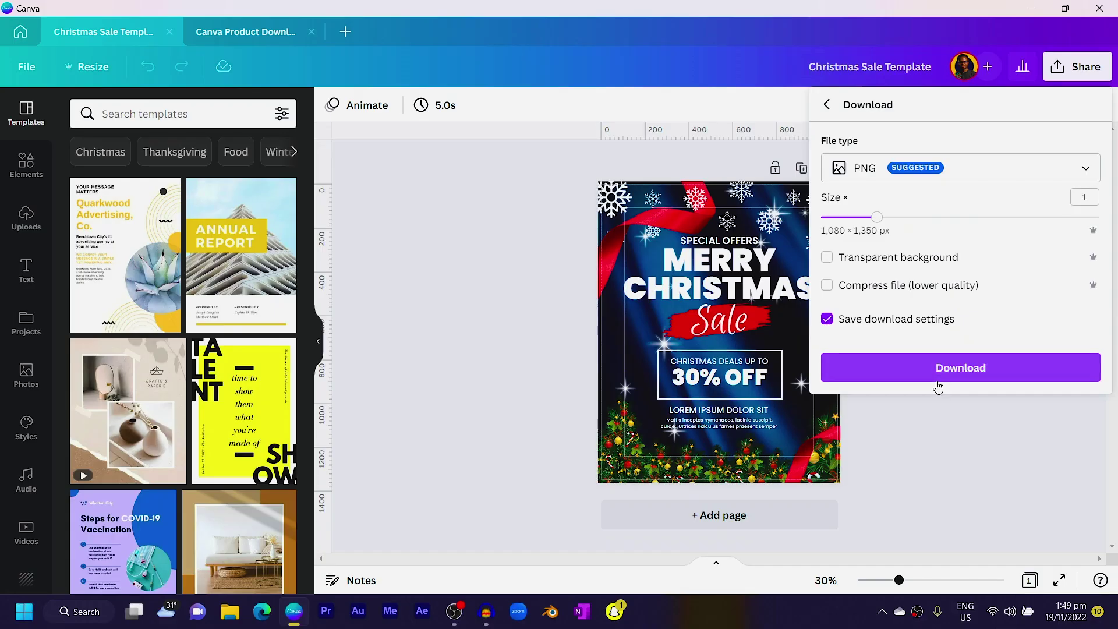
{"action": "left_click", "coordinate": [868, 396]}
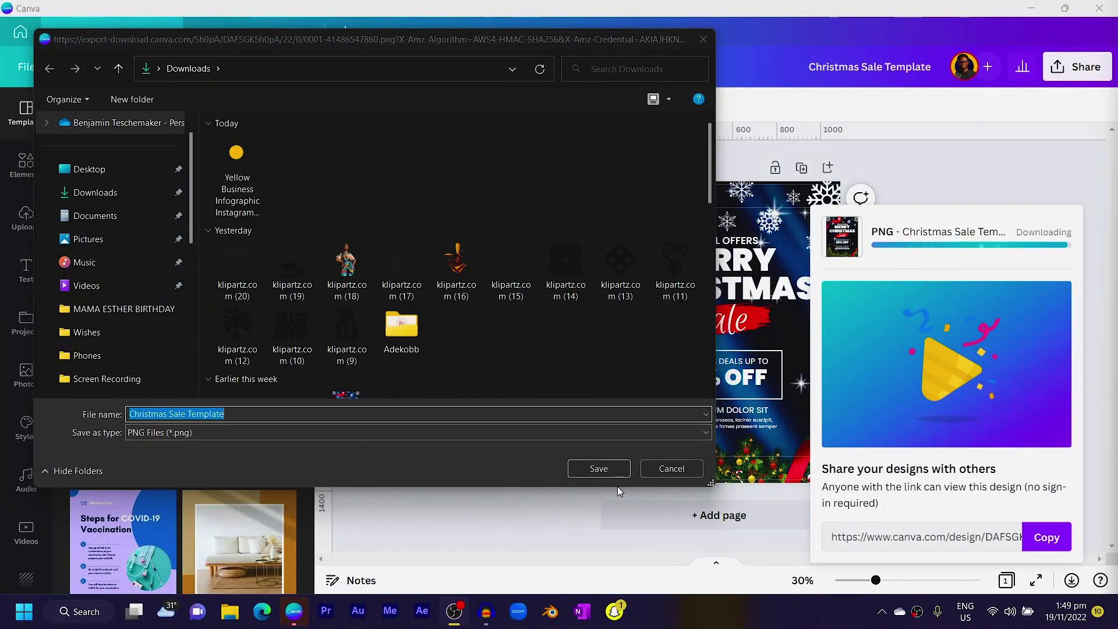
{"action": "left_click", "coordinate": [597, 475]}
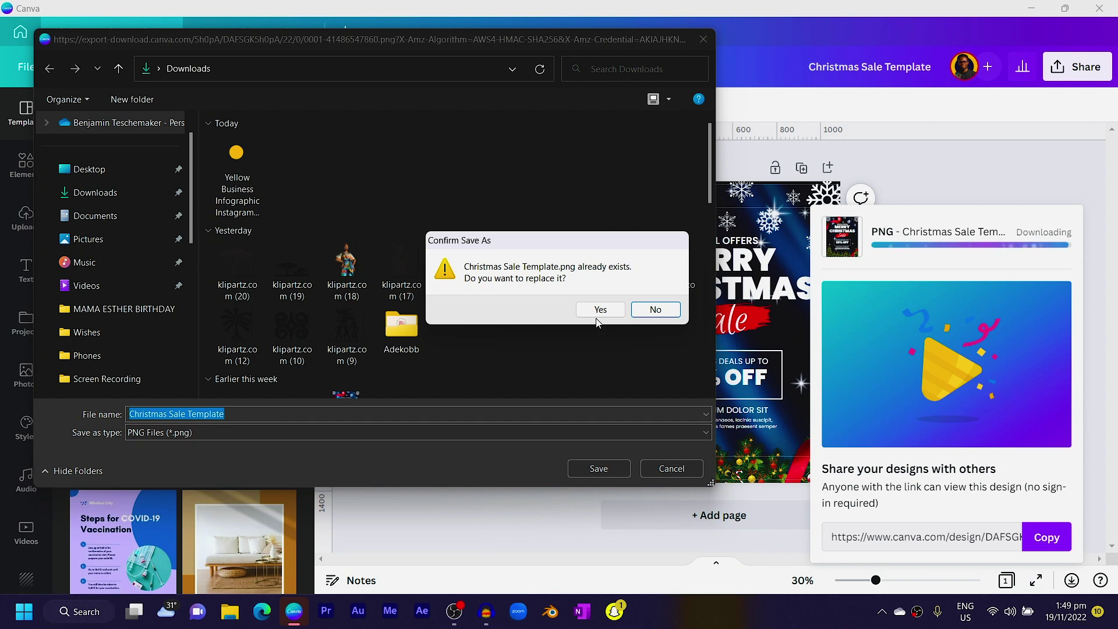
{"action": "left_click", "coordinate": [600, 310]}
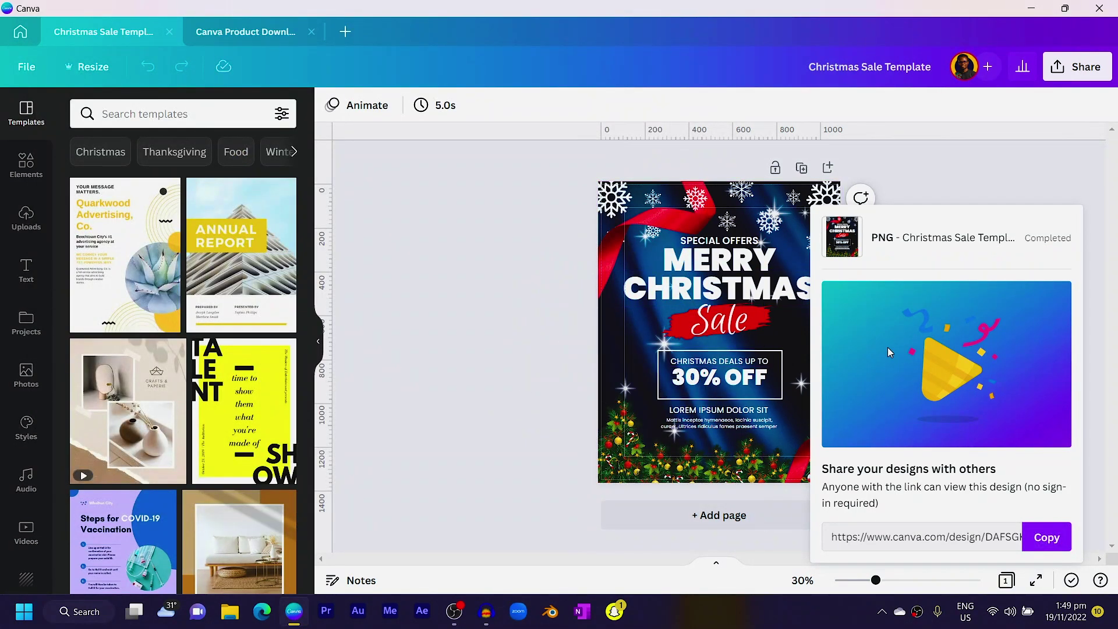
{"action": "left_click", "coordinate": [505, 257]}
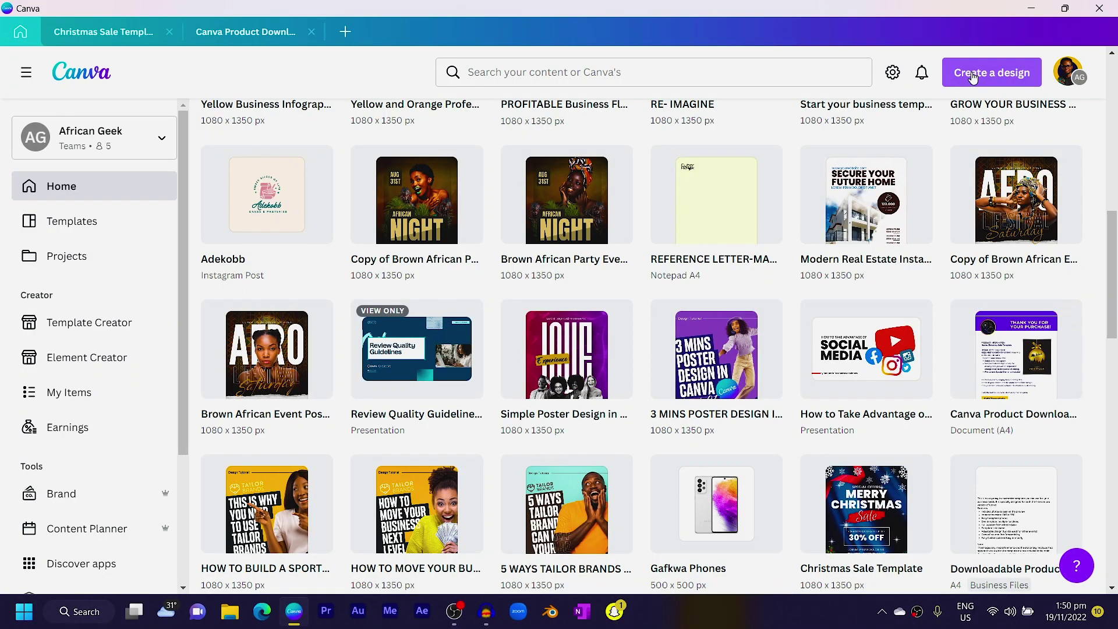
Create a new blank A4 Document (210 × 297 mm) using the 'a4' design search.
{"action": "left_click", "coordinate": [972, 77]}
{"action": "type", "text": "a4"}
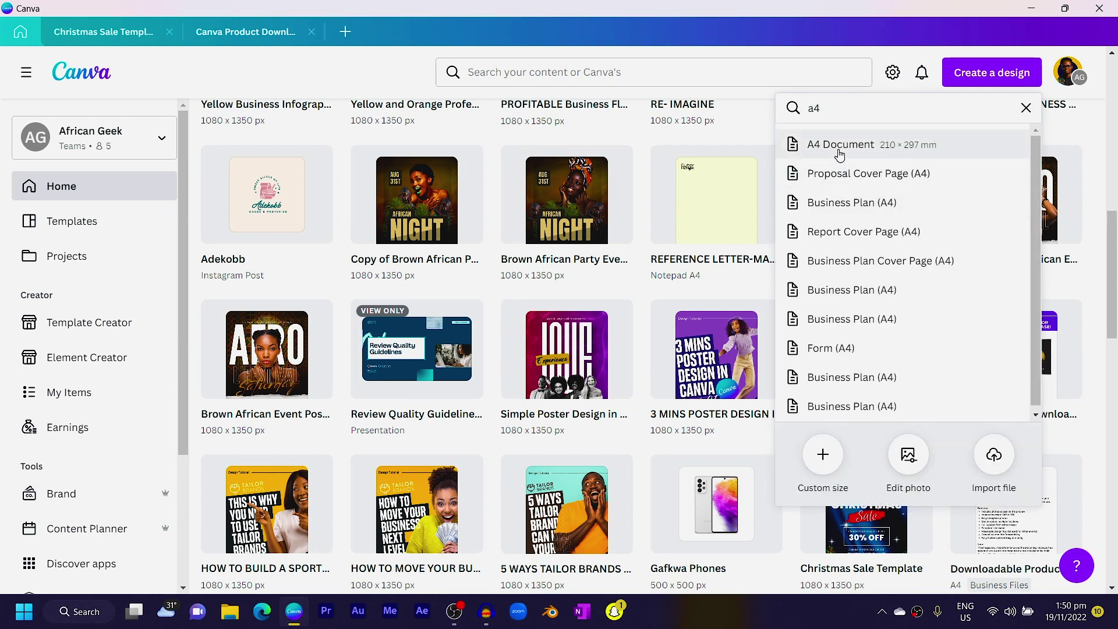
{"action": "left_click", "coordinate": [839, 154]}
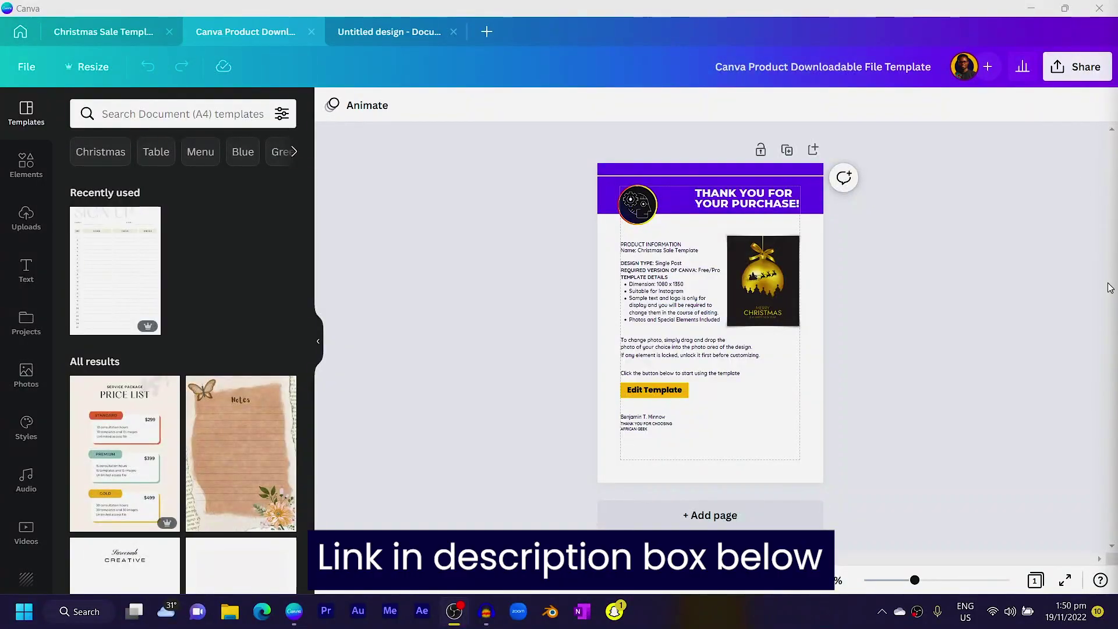
Try a test edit on the THANK YOU FOR YOUR PURCHASE! heading, then undo it.
{"action": "key", "text": "ctrl+equal"}
{"action": "key", "text": "ctrl+equal"}
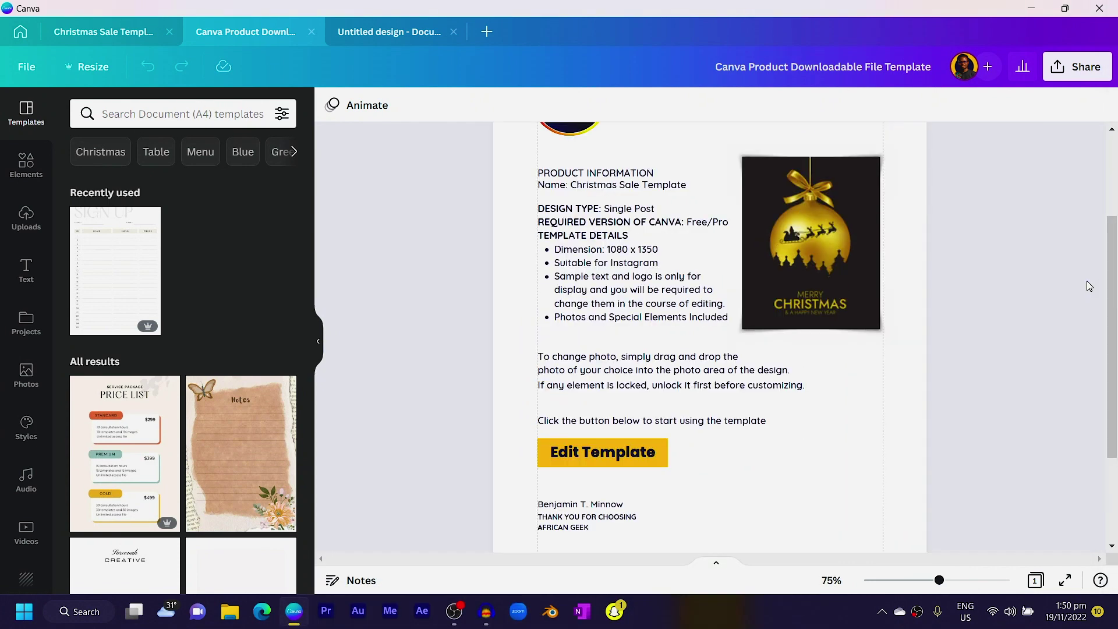
{"action": "scroll", "coordinate": [1015, 356], "scroll_direction": "up", "scroll_amount": 3}
{"action": "left_click", "coordinate": [791, 208]}
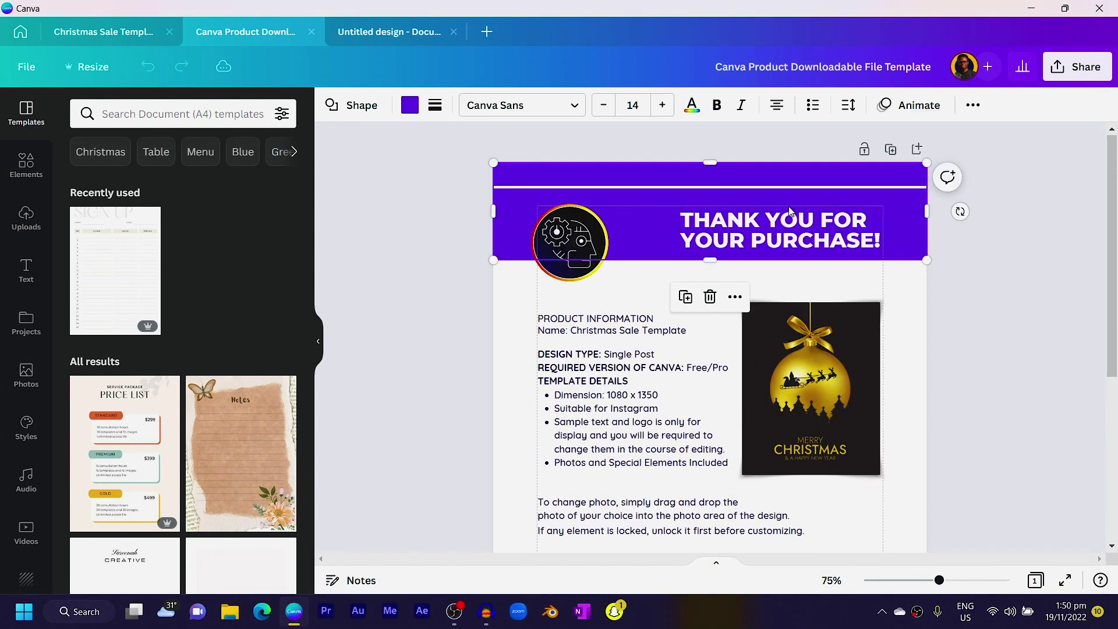
{"action": "left_click", "coordinate": [790, 224]}
{"action": "key", "text": "ctrl+a"}
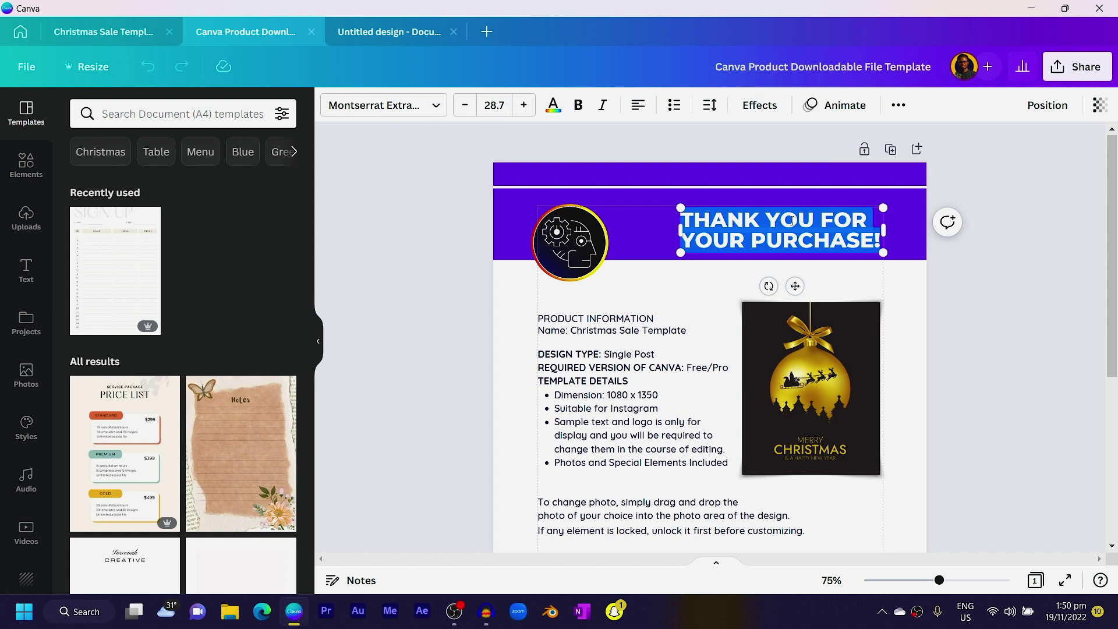
{"action": "type", "text": "fsdfs"}
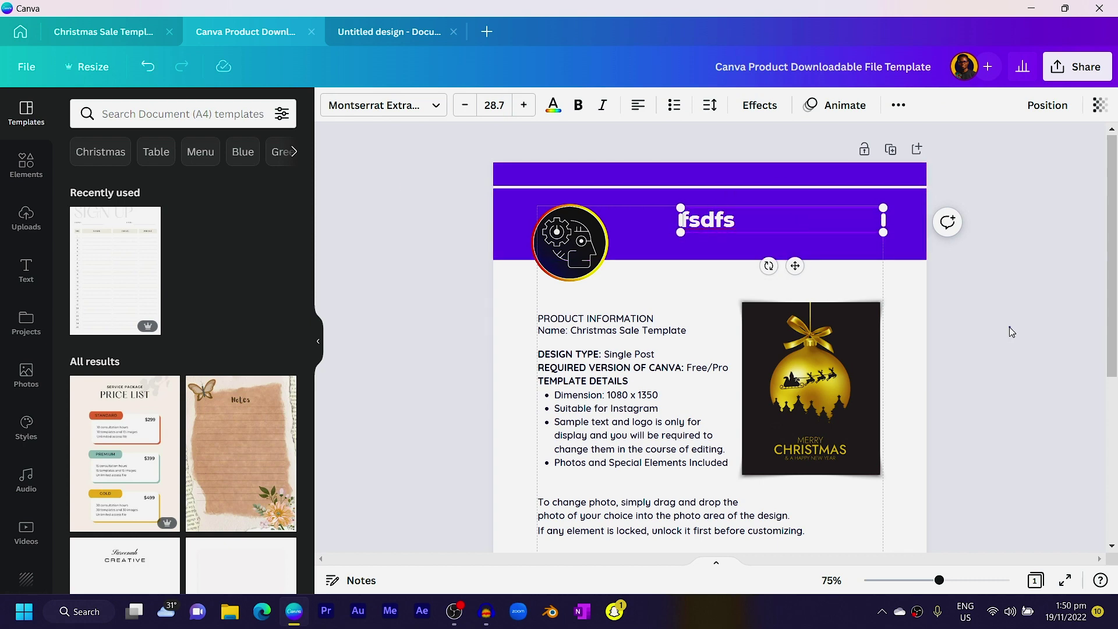
{"action": "key", "text": "ctrl+z"}
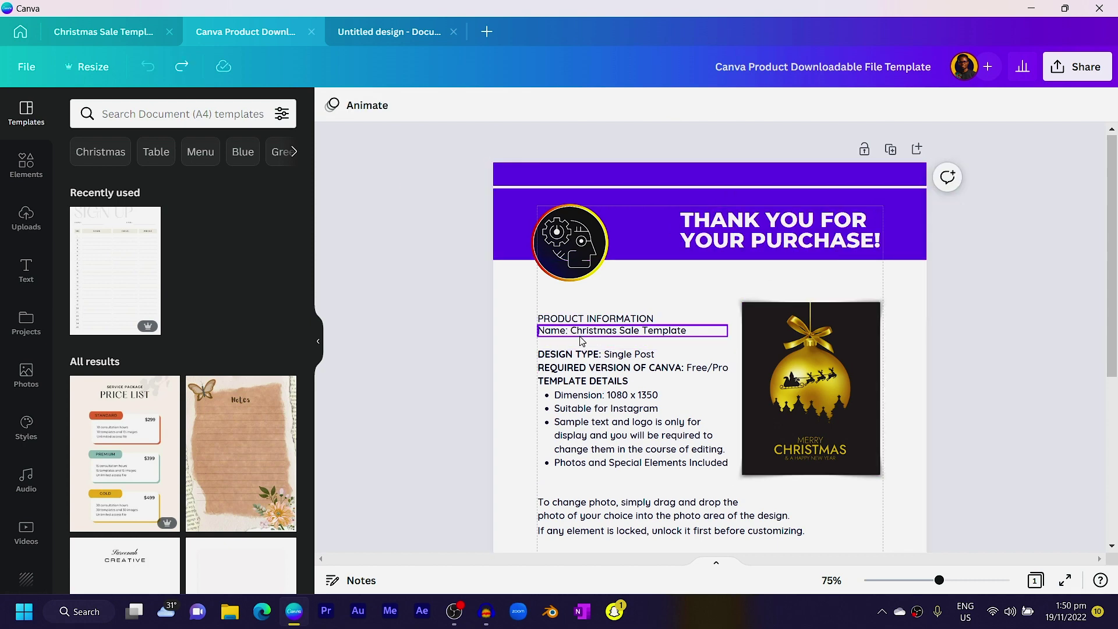
{"action": "scroll", "coordinate": [582, 341], "scroll_direction": "down", "scroll_amount": 3}
{"action": "scroll", "coordinate": [582, 340], "scroll_direction": "up", "scroll_amount": 2}
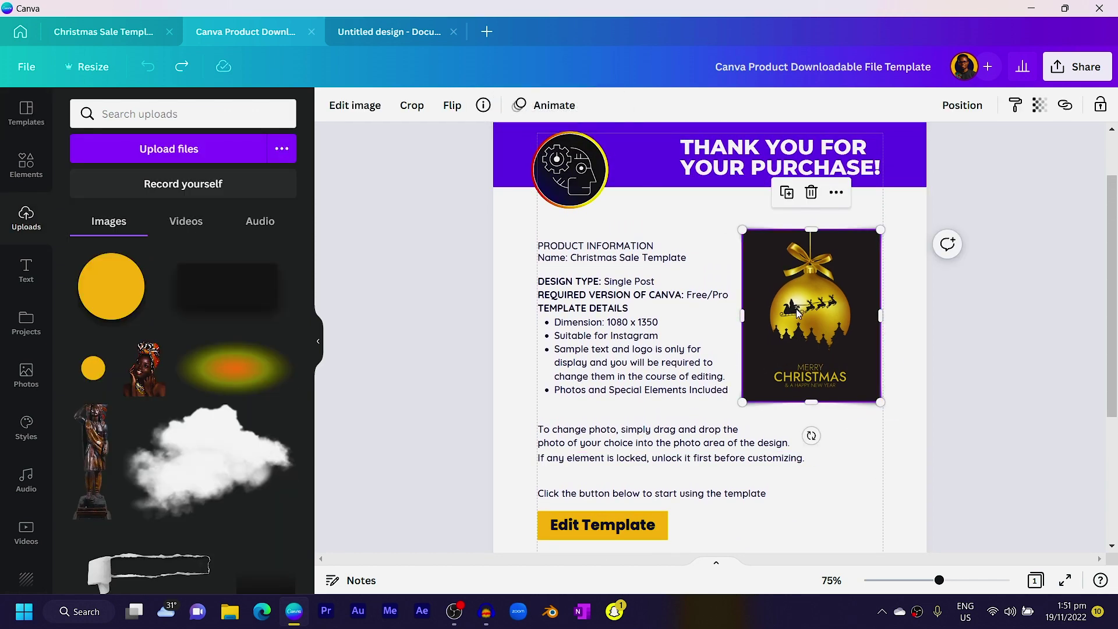
Upload the Christmas Sale Template image from Downloads and drag it into the photo frame, replacing the gold ornament.
{"action": "left_click", "coordinate": [202, 161]}
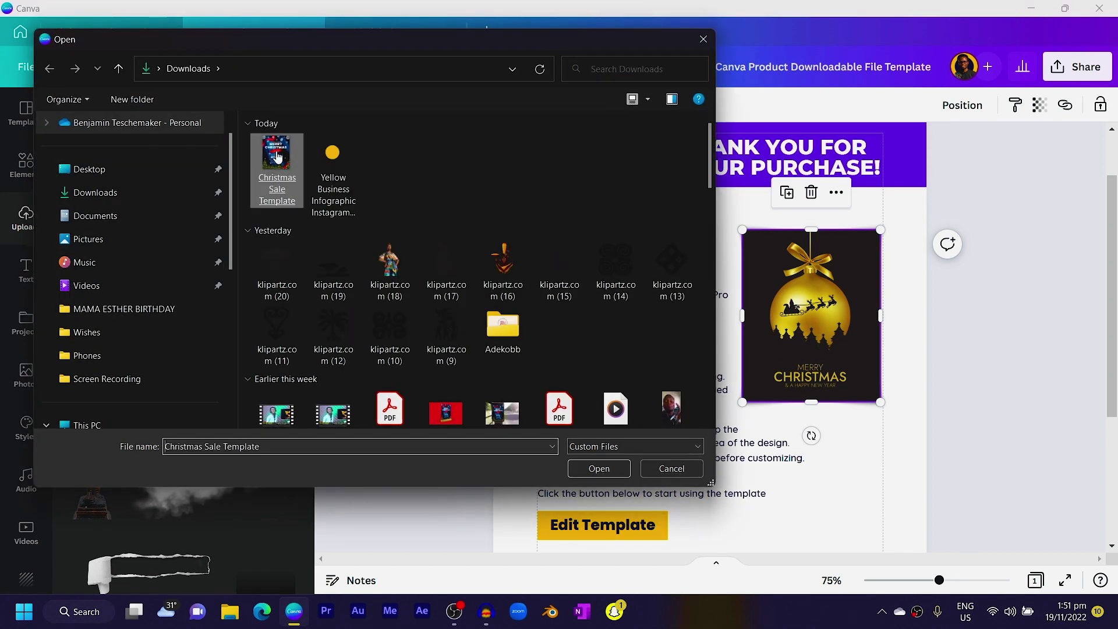
{"action": "double_click", "coordinate": [277, 156]}
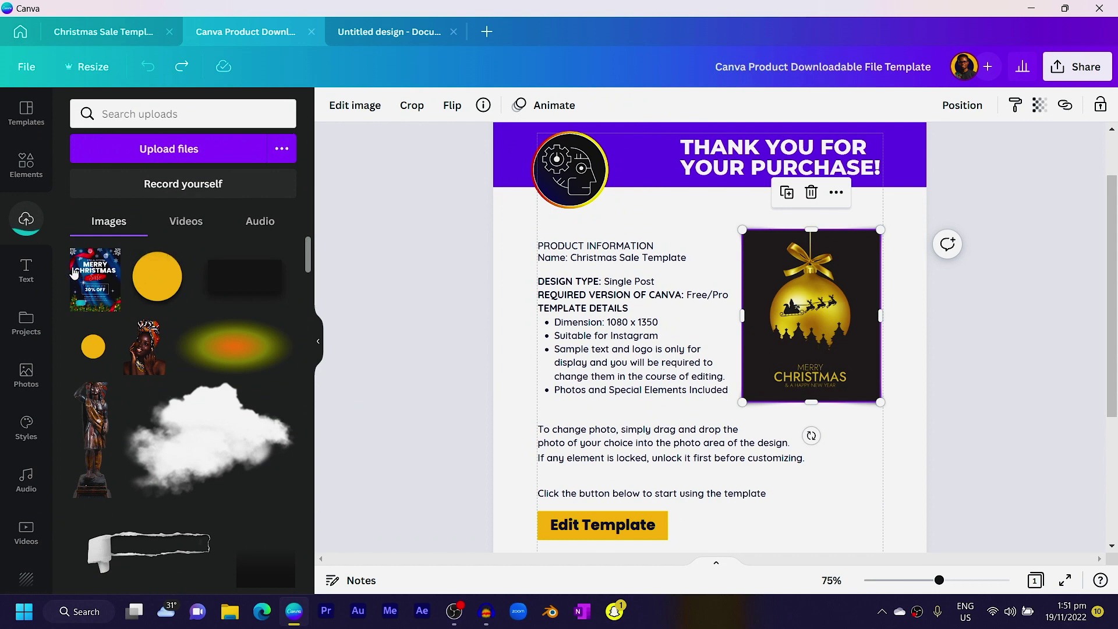
{"action": "left_click", "coordinate": [457, 388]}
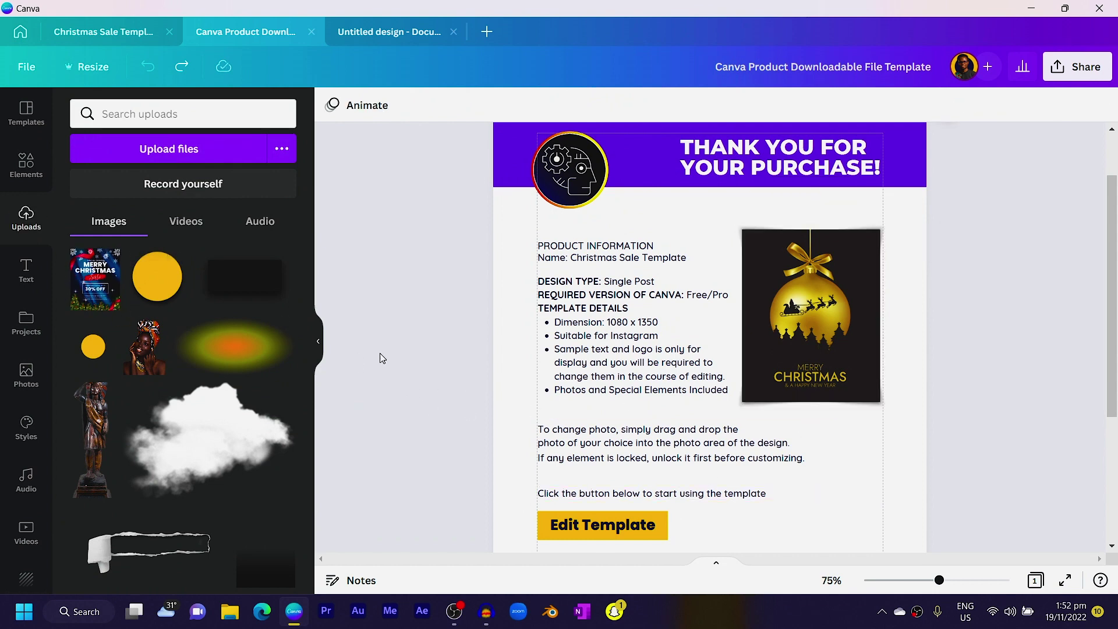
{"action": "left_click_drag", "start_coordinate": [762, 385], "coordinate": [813, 357]}
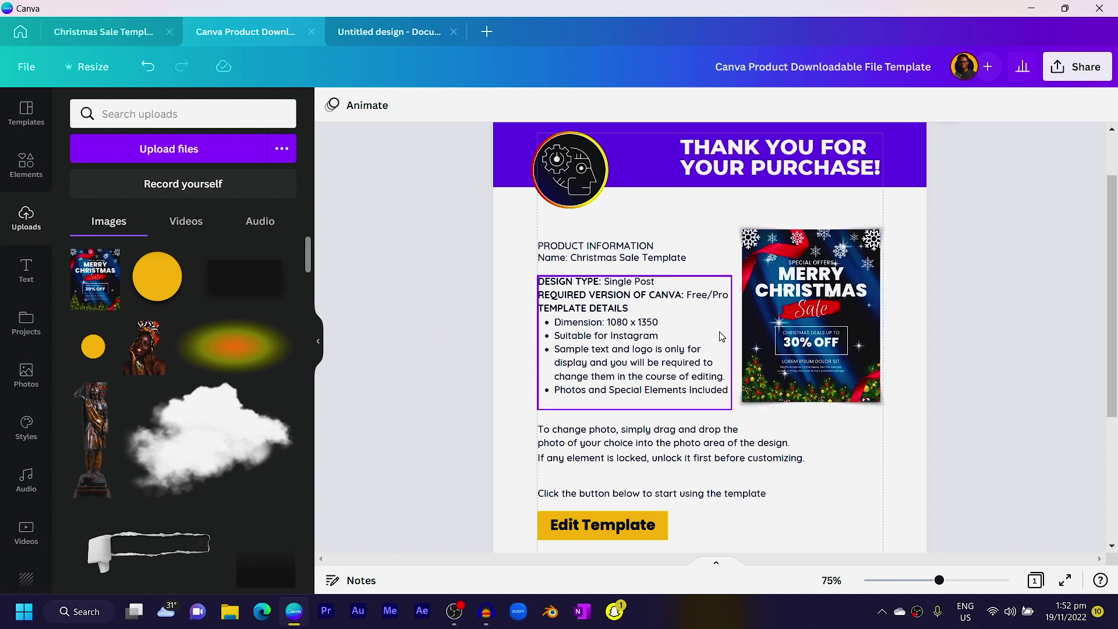
Scroll down to check the Edit Template button below the instructions.
{"action": "scroll", "coordinate": [698, 338], "scroll_direction": "down", "scroll_amount": 4}
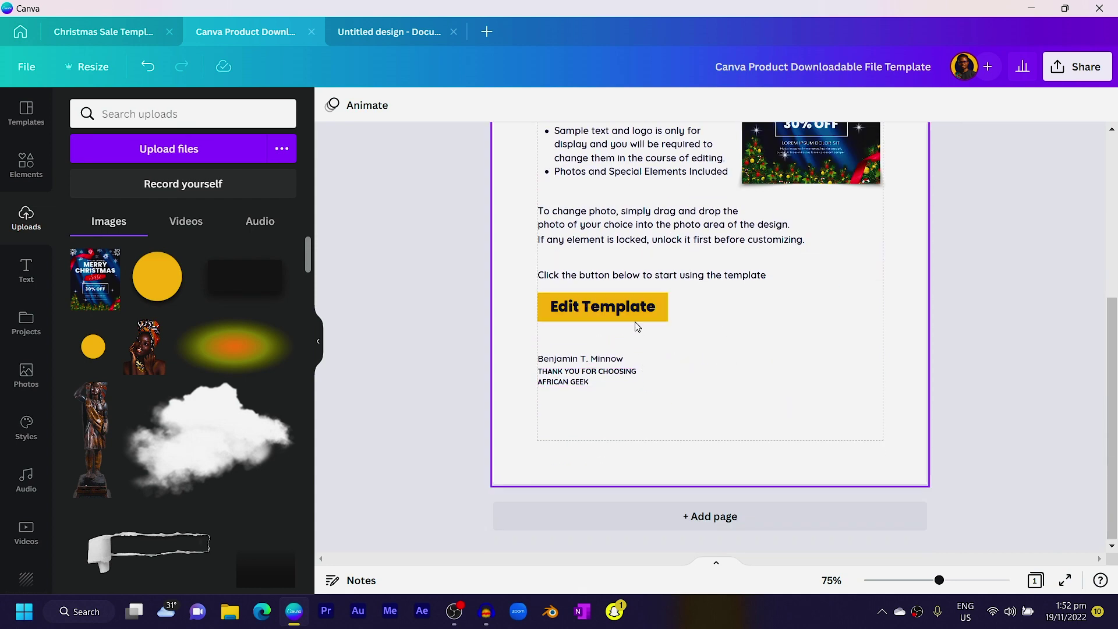
{"action": "left_click", "coordinate": [677, 336]}
{"action": "left_click", "coordinate": [709, 352]}
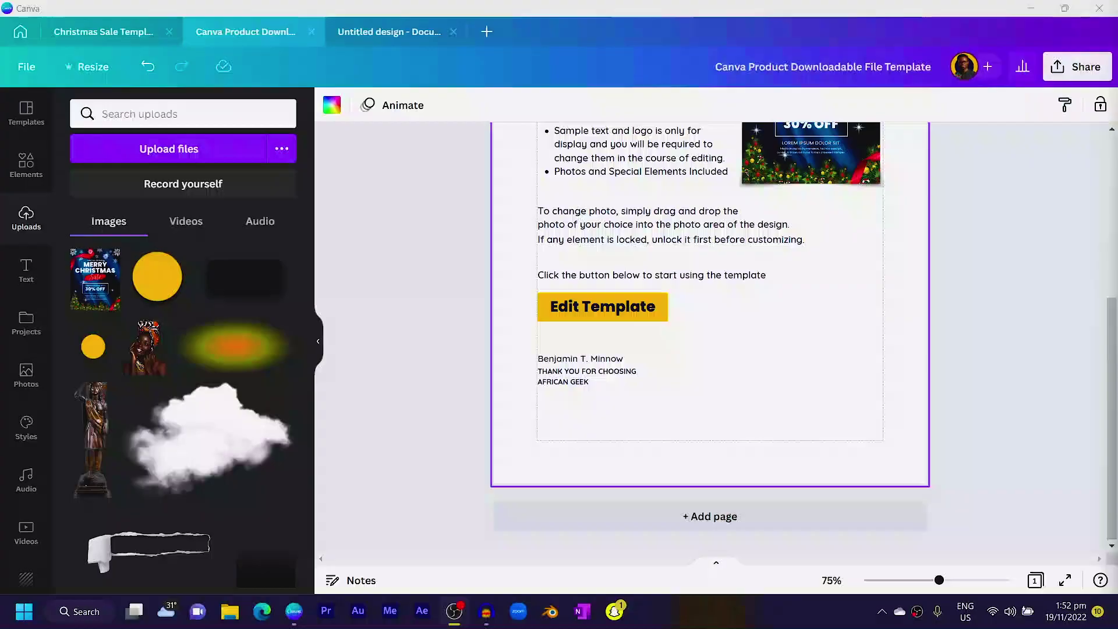
Copy the Christmas Sale Template design's template link from its Share options.
{"action": "left_click", "coordinate": [82, 34]}
{"action": "left_click", "coordinate": [1074, 67]}
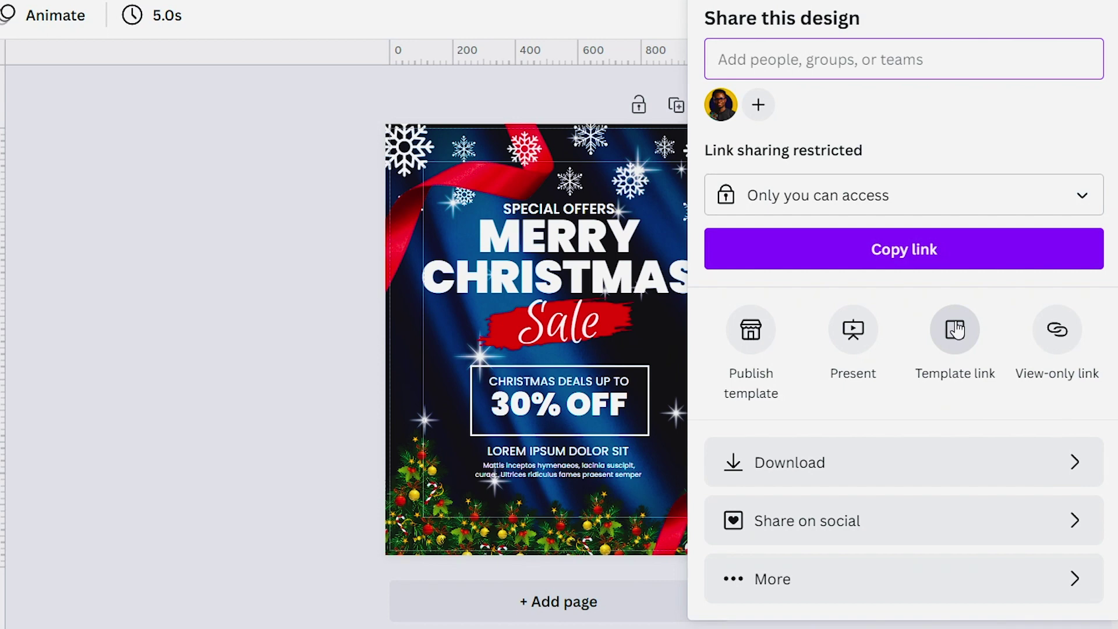
{"action": "left_click", "coordinate": [957, 329]}
{"action": "left_click", "coordinate": [718, 15]}
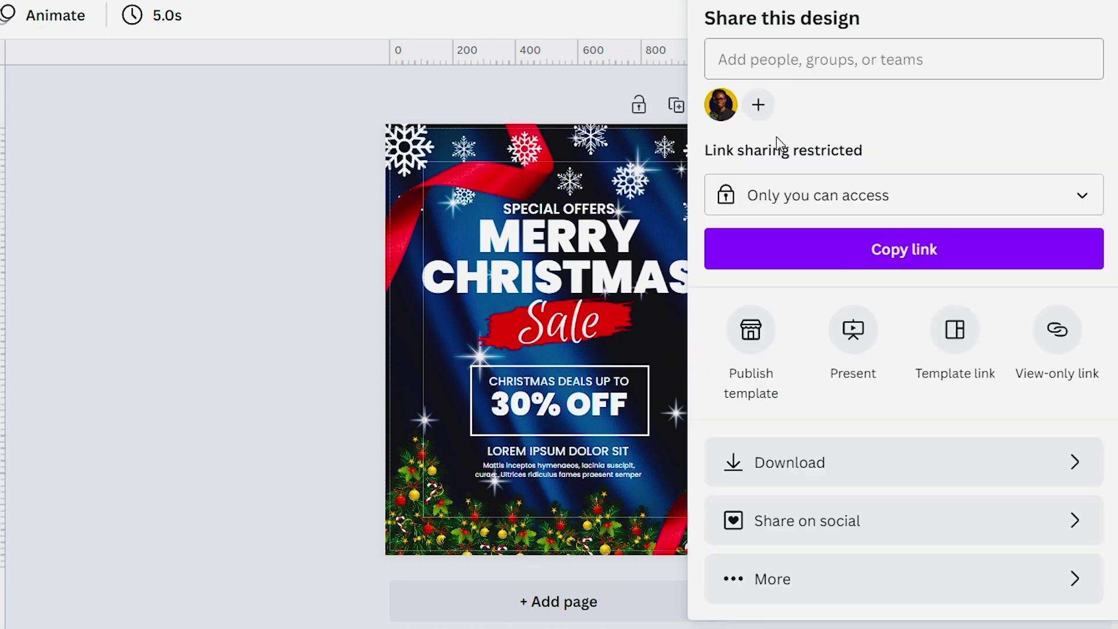
{"action": "left_click", "coordinate": [824, 582]}
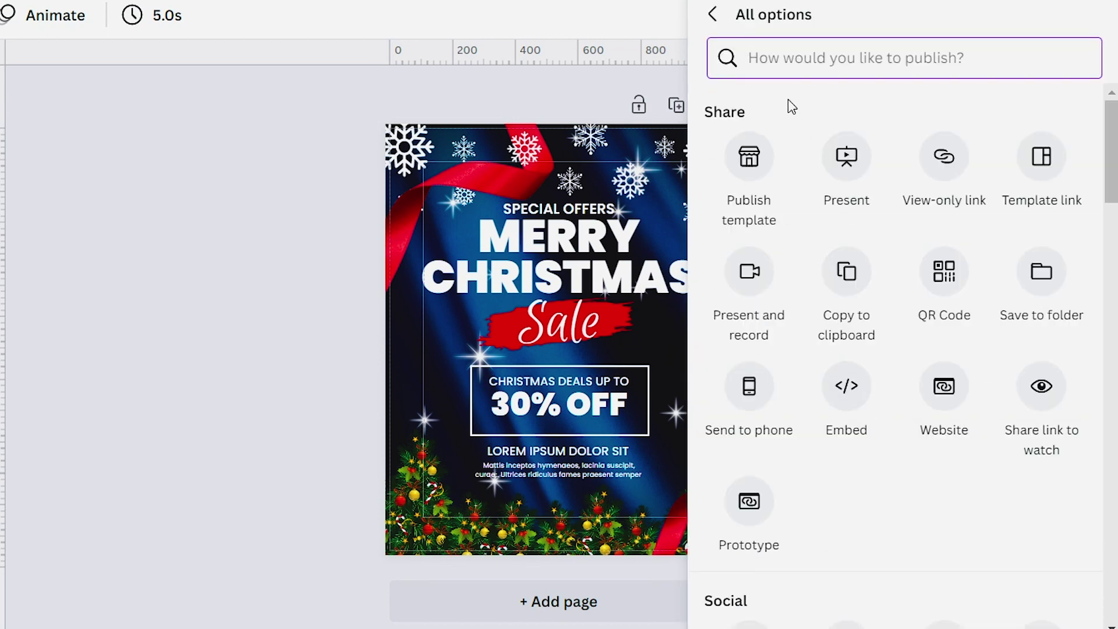
{"action": "left_click", "coordinate": [713, 15]}
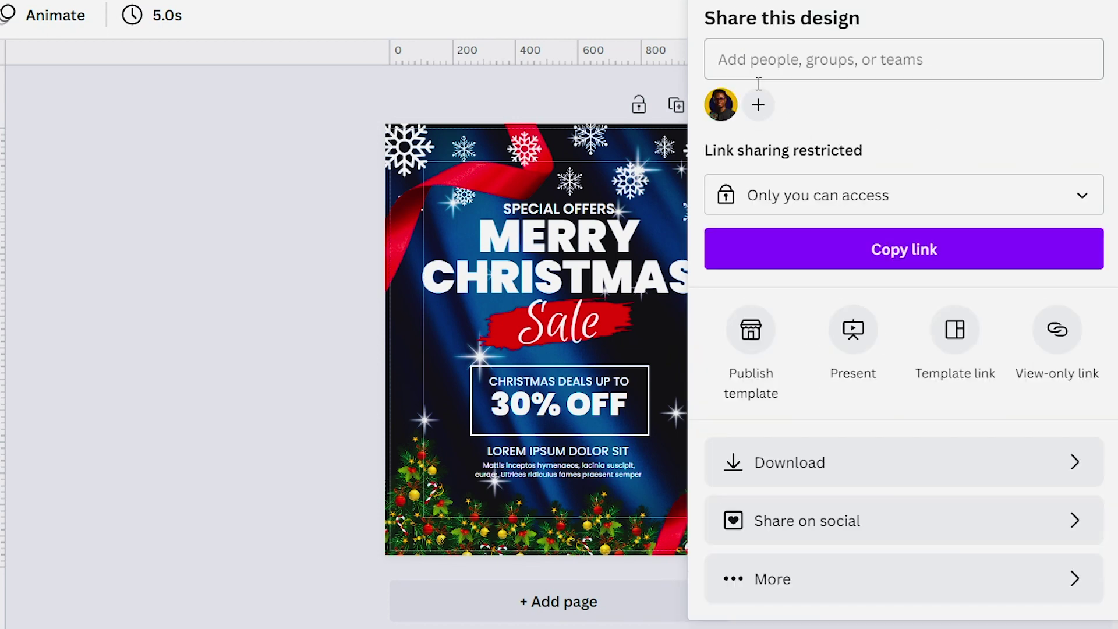
{"action": "left_click", "coordinate": [953, 338]}
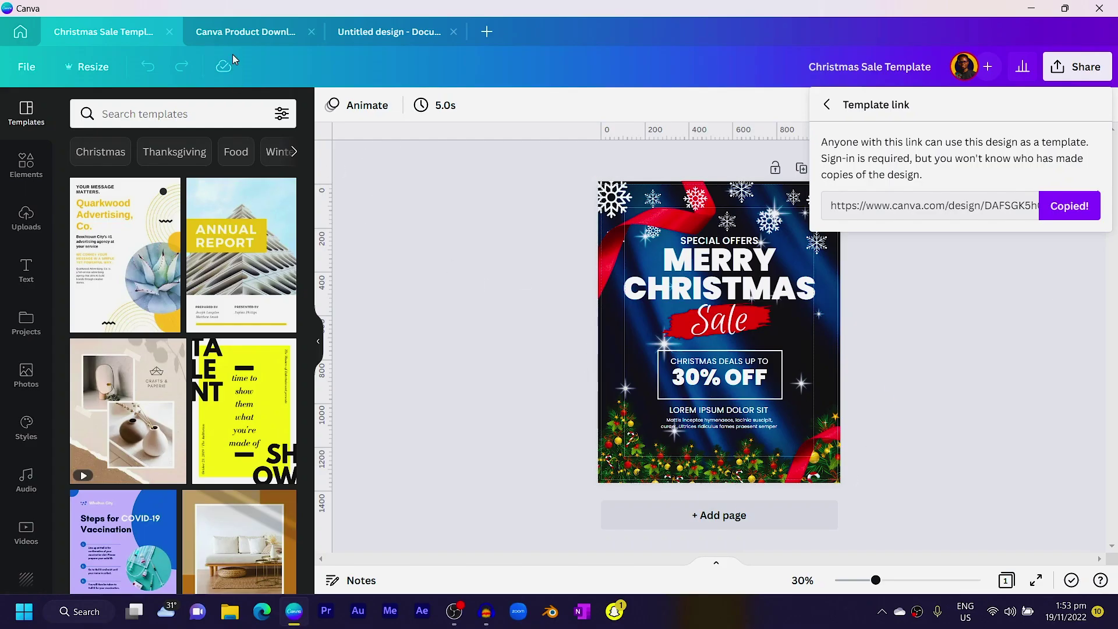
{"action": "left_click", "coordinate": [257, 38]}
Link the Edit Template button to the pasted Christmas Sale Template share URL.
{"action": "left_click", "coordinate": [545, 306]}
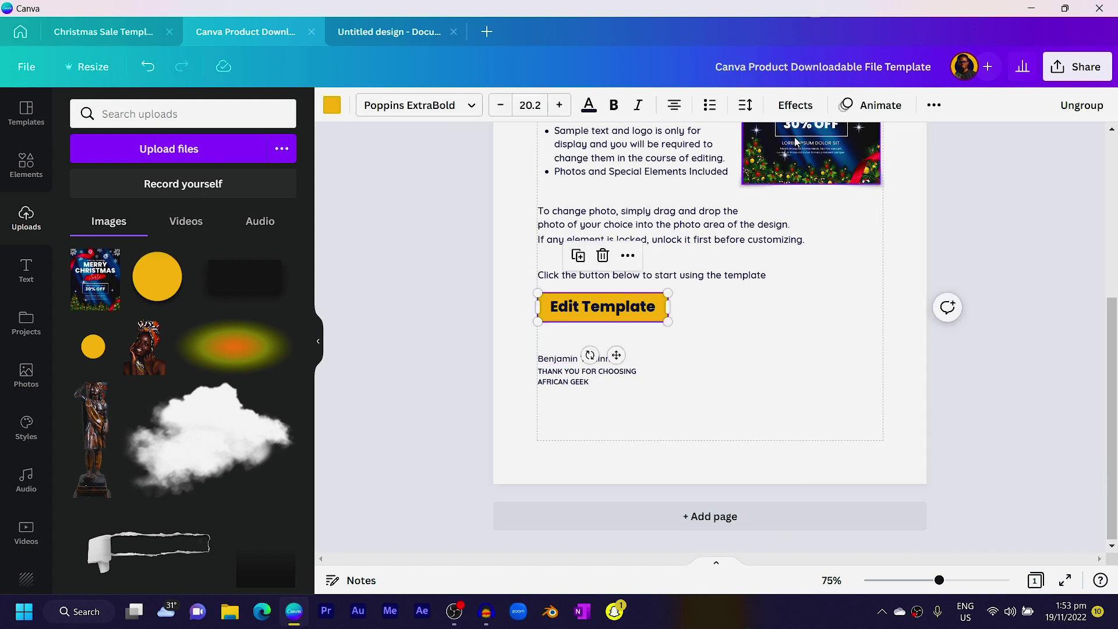
{"action": "left_click", "coordinate": [934, 106]}
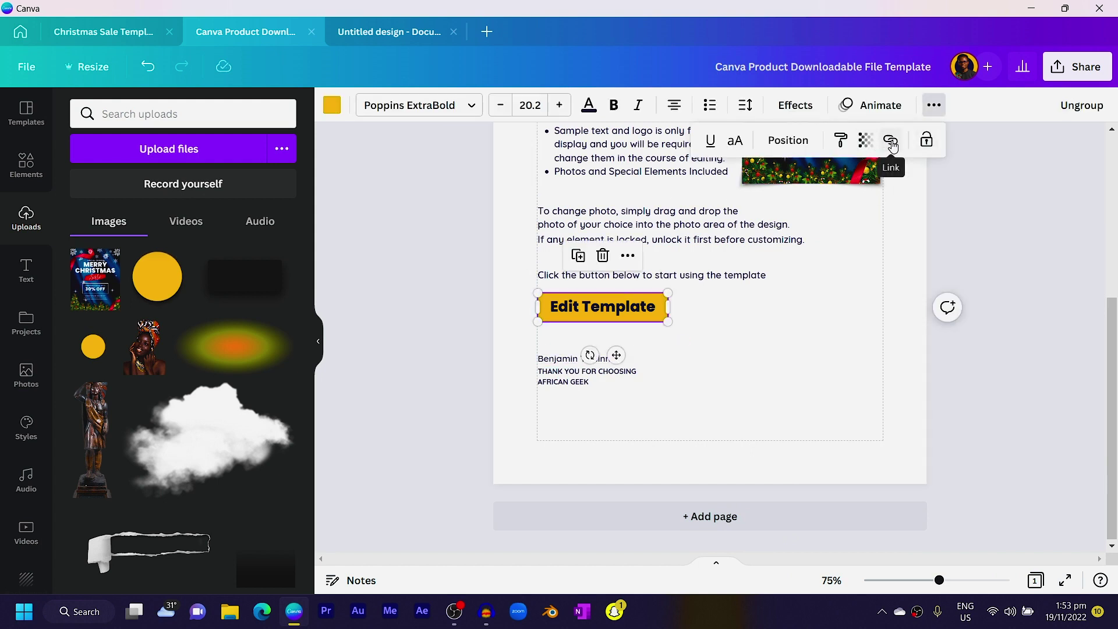
{"action": "left_click", "coordinate": [892, 141]}
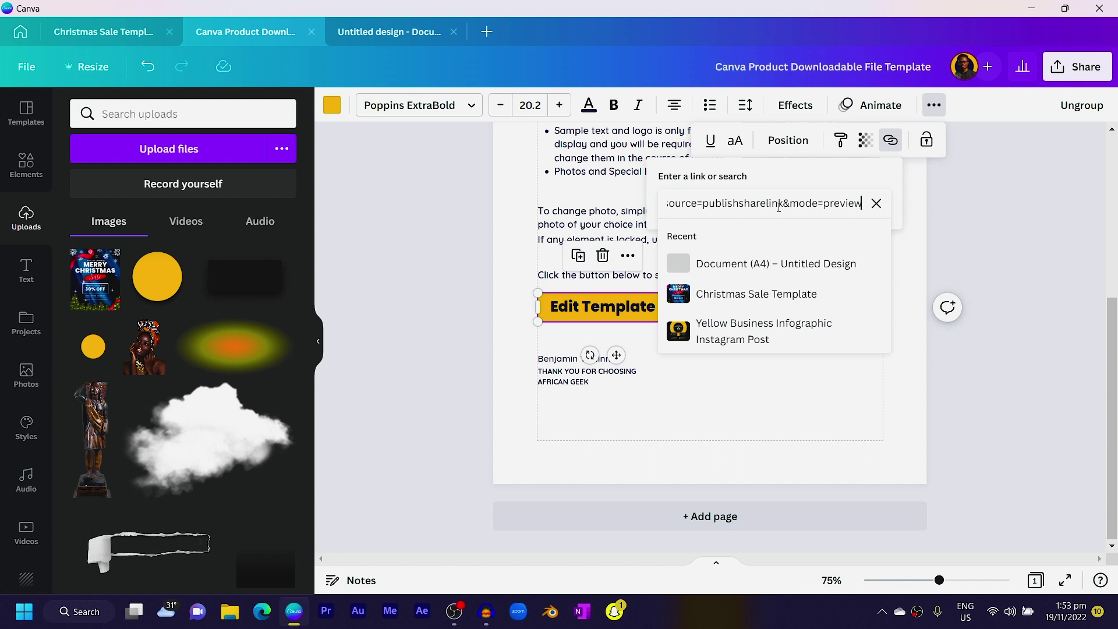
{"action": "key", "text": "Return"}
{"action": "left_click", "coordinate": [724, 371]}
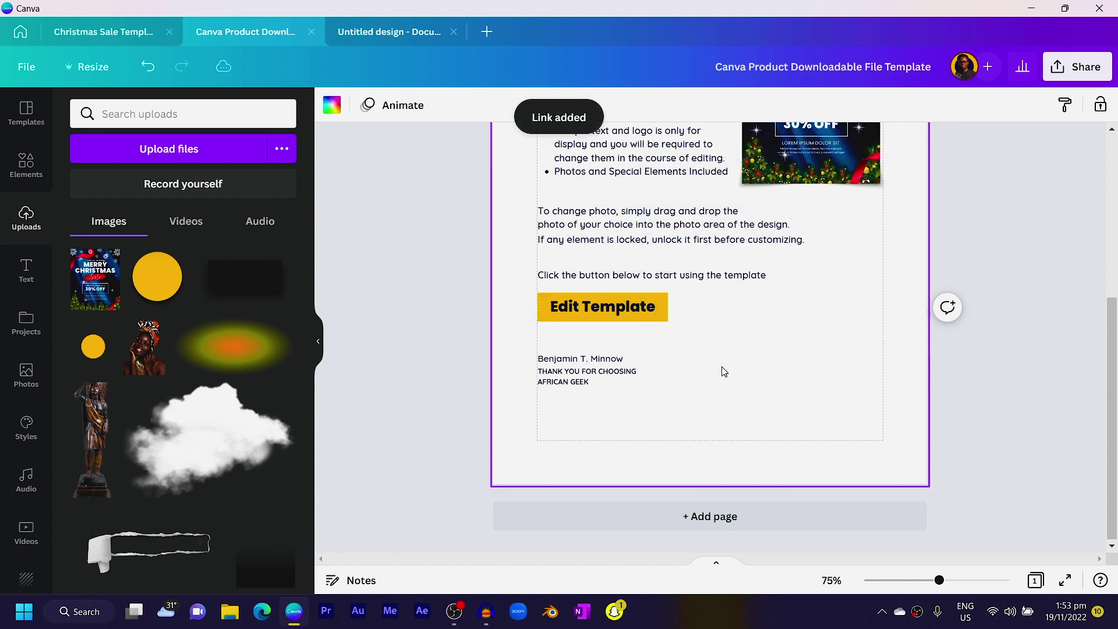
{"action": "left_click", "coordinate": [598, 309]}
{"action": "left_click", "coordinate": [898, 104]}
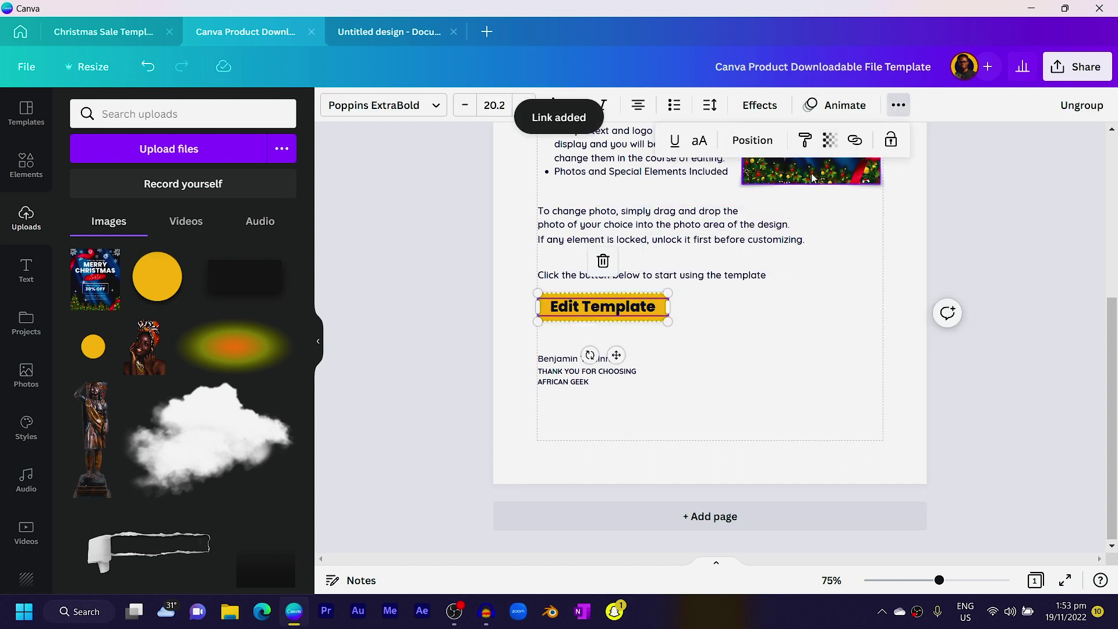
{"action": "left_click", "coordinate": [856, 140]}
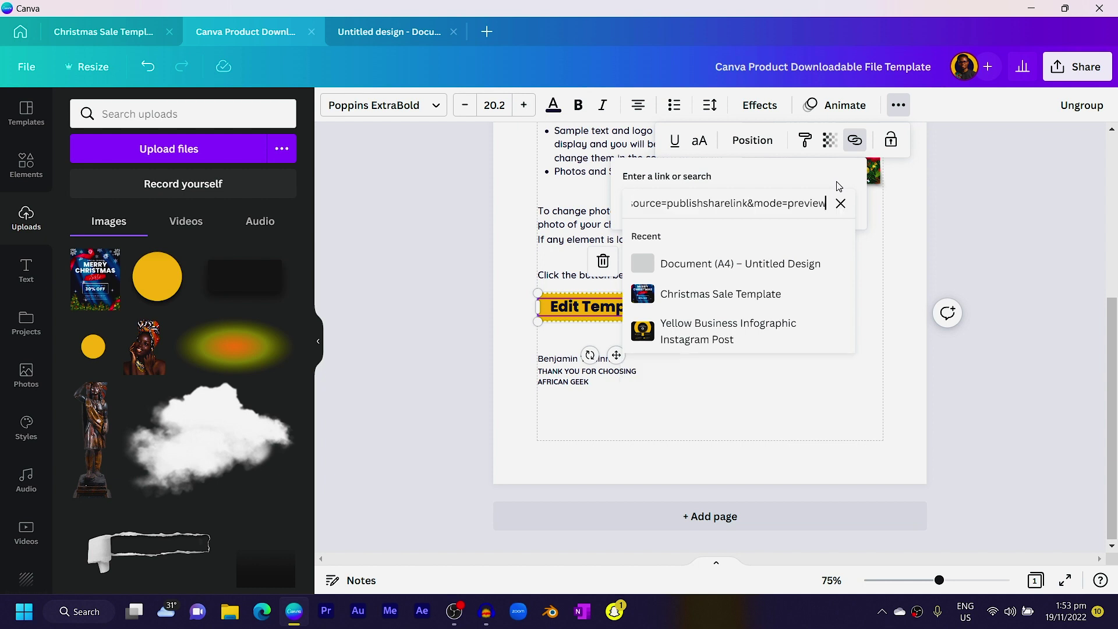
{"action": "key", "text": "Return"}
{"action": "left_click", "coordinate": [845, 450]}
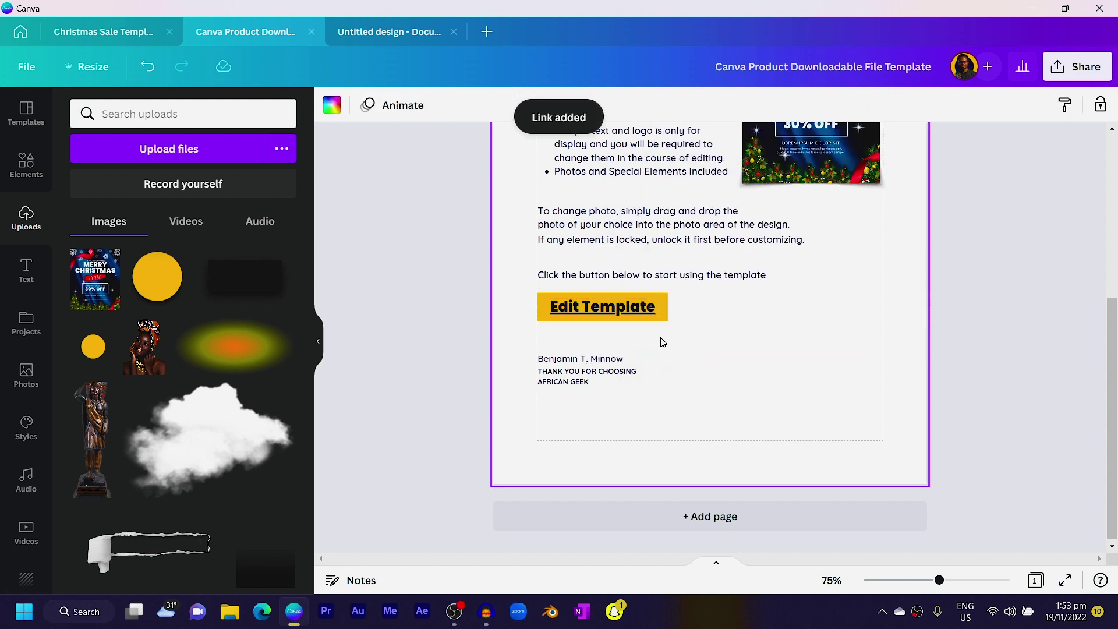
{"action": "scroll", "coordinate": [736, 329], "scroll_direction": "up", "scroll_amount": 4}
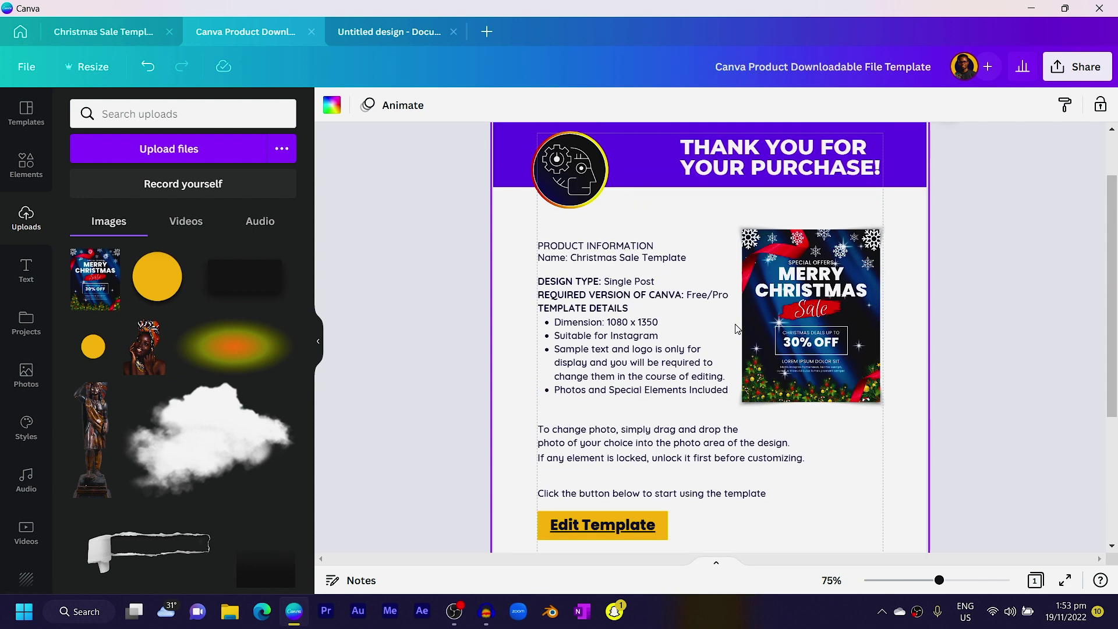
Download the thank-you page as PDF Standard into Downloads, replacing the old copy, and open File Explorer maximized.
{"action": "left_click", "coordinate": [1087, 67]}
{"action": "left_click", "coordinate": [912, 417]}
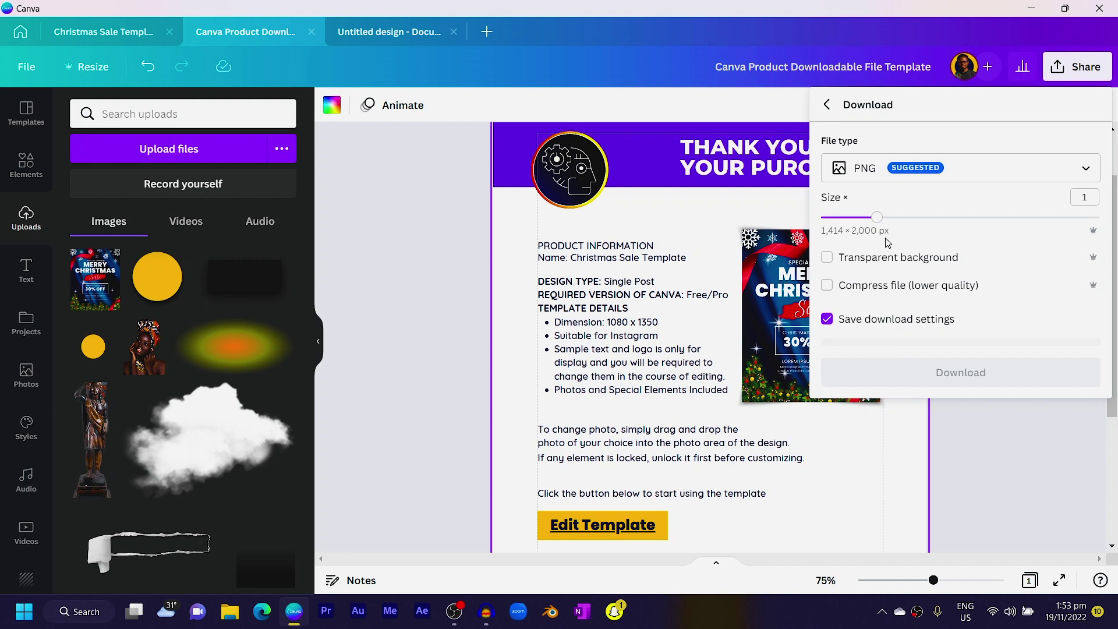
{"action": "left_click", "coordinate": [909, 168]}
{"action": "left_click", "coordinate": [927, 311]}
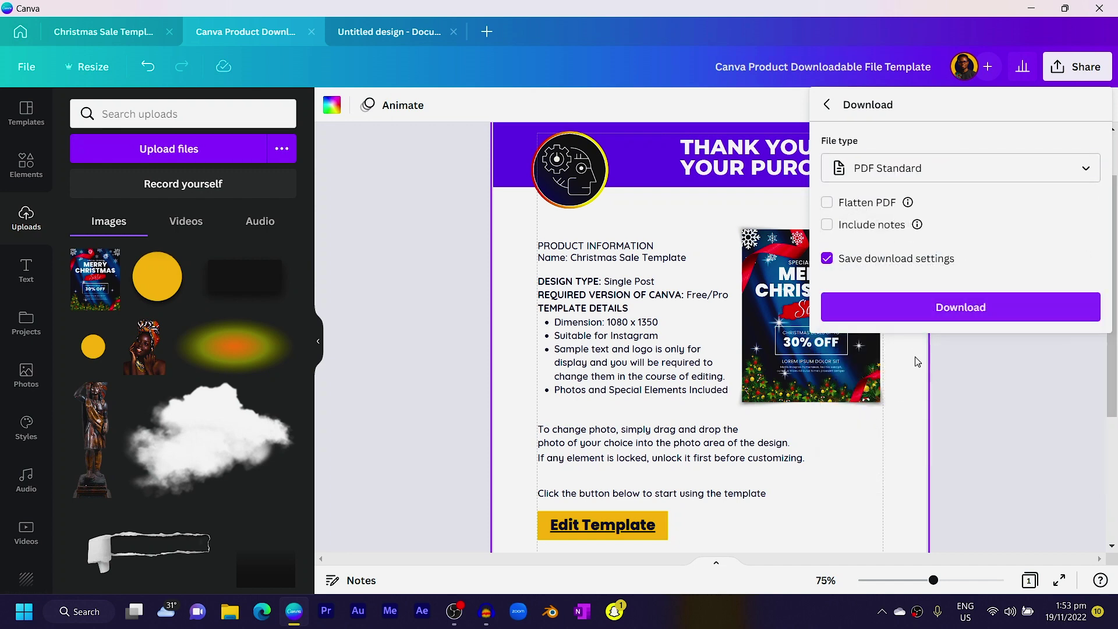
{"action": "left_click", "coordinate": [927, 311]}
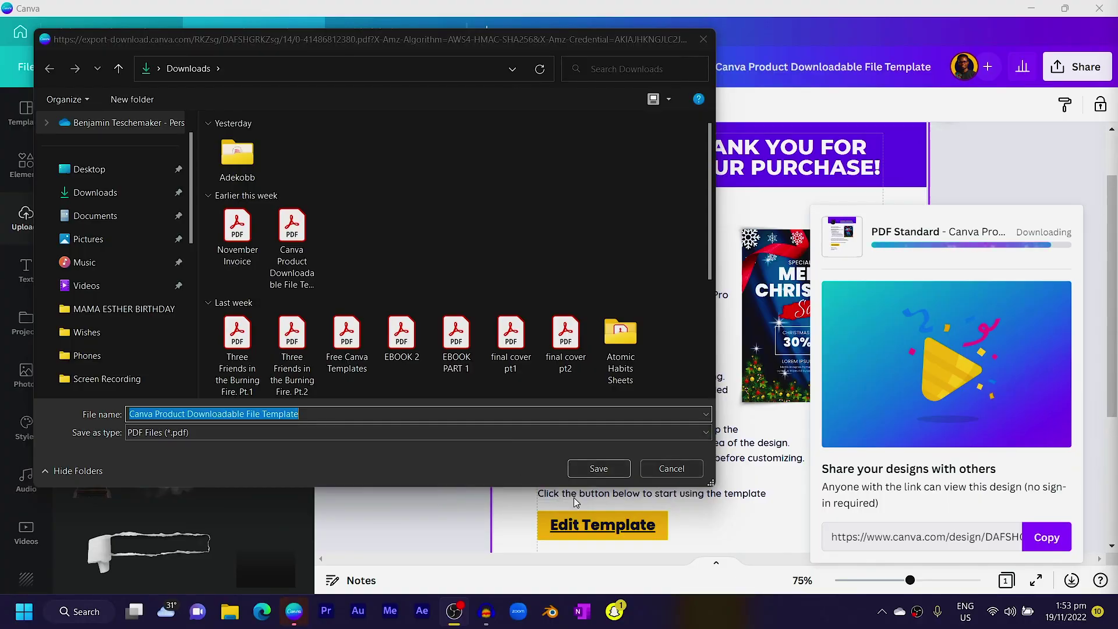
{"action": "left_click", "coordinate": [599, 468]}
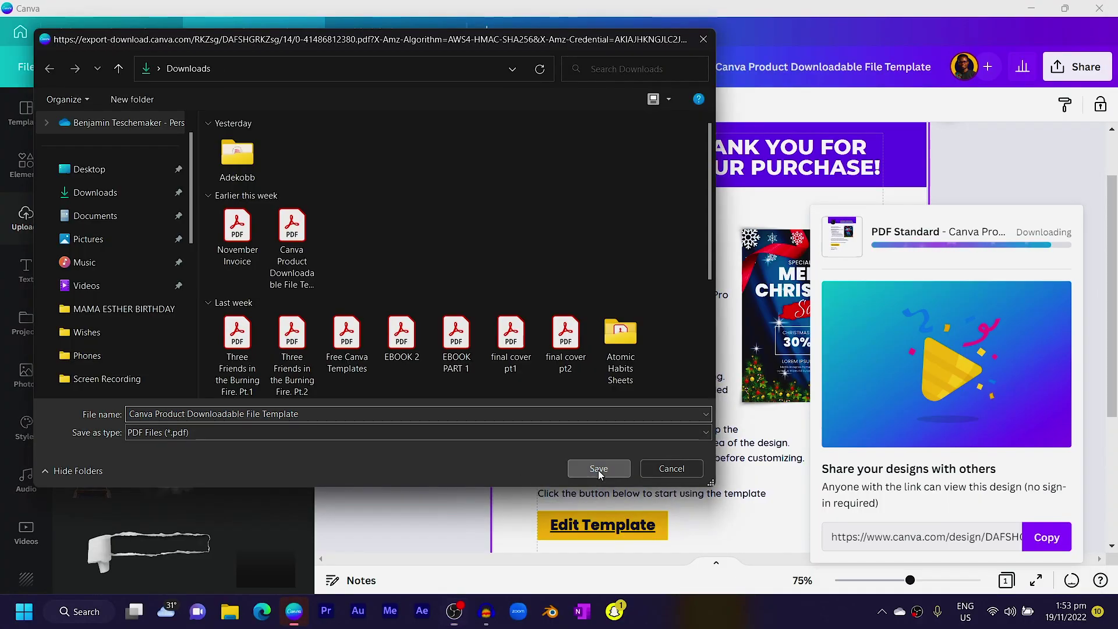
{"action": "left_click", "coordinate": [627, 312]}
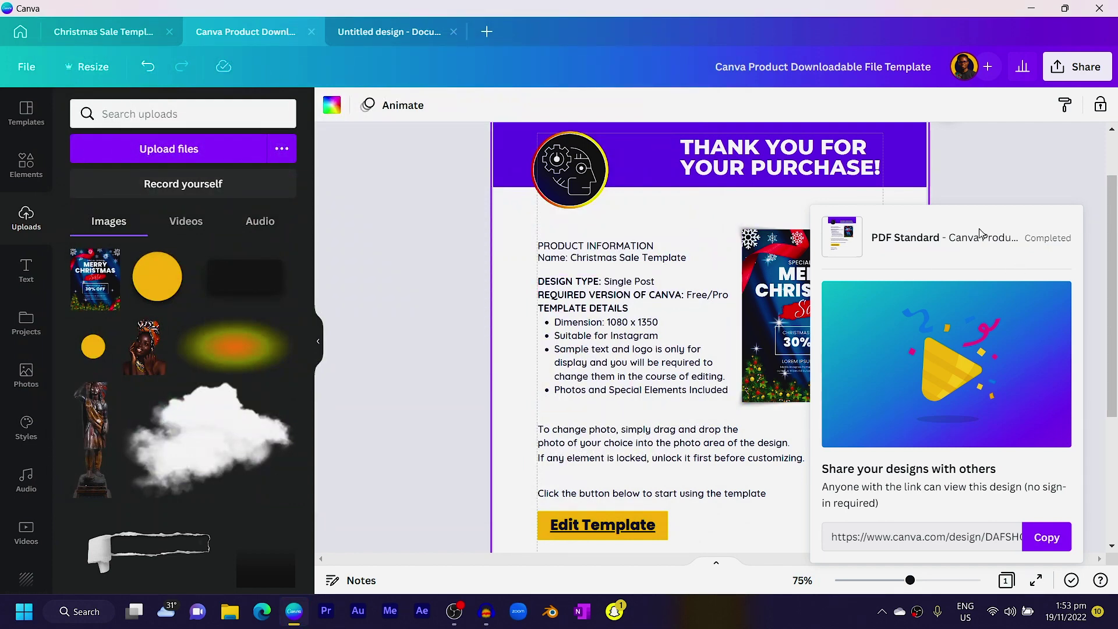
{"action": "key", "text": "super+e"}
{"action": "key", "text": "super+Up"}
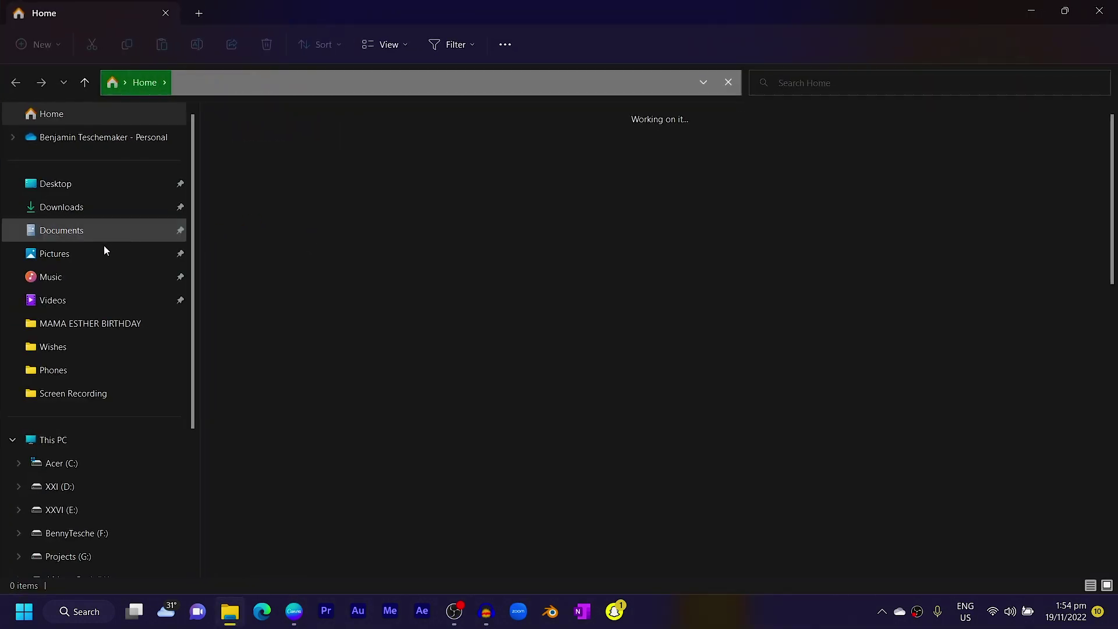
Open the Canva Product Downloadable File Template PDF from Downloads in Acrobat Reader, maximized, and scroll through it.
{"action": "left_click", "coordinate": [71, 213]}
{"action": "left_click", "coordinate": [245, 166]}
{"action": "double_click", "coordinate": [245, 166]}
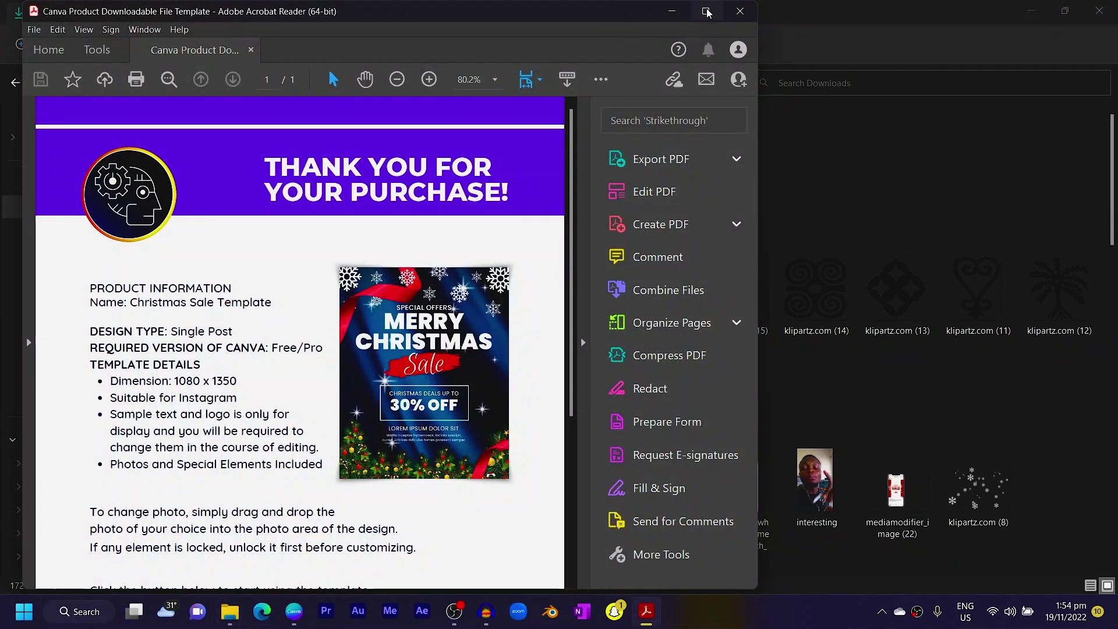
{"action": "key", "text": "super+Up"}
{"action": "scroll", "coordinate": [586, 354], "scroll_direction": "down", "scroll_amount": 10}
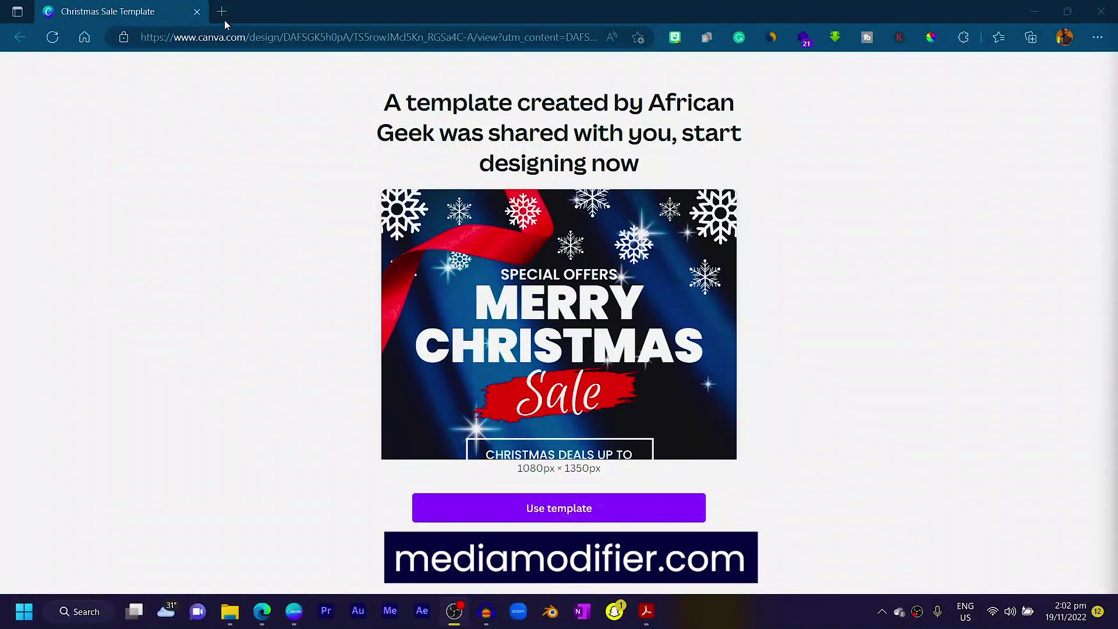
Open the Mediamodifier dashboard (mediamodifier.com/dashboard) in a new browser tab.
{"action": "left_click", "coordinate": [224, 17]}
{"action": "left_click", "coordinate": [241, 34]}
{"action": "type", "text": "med"}
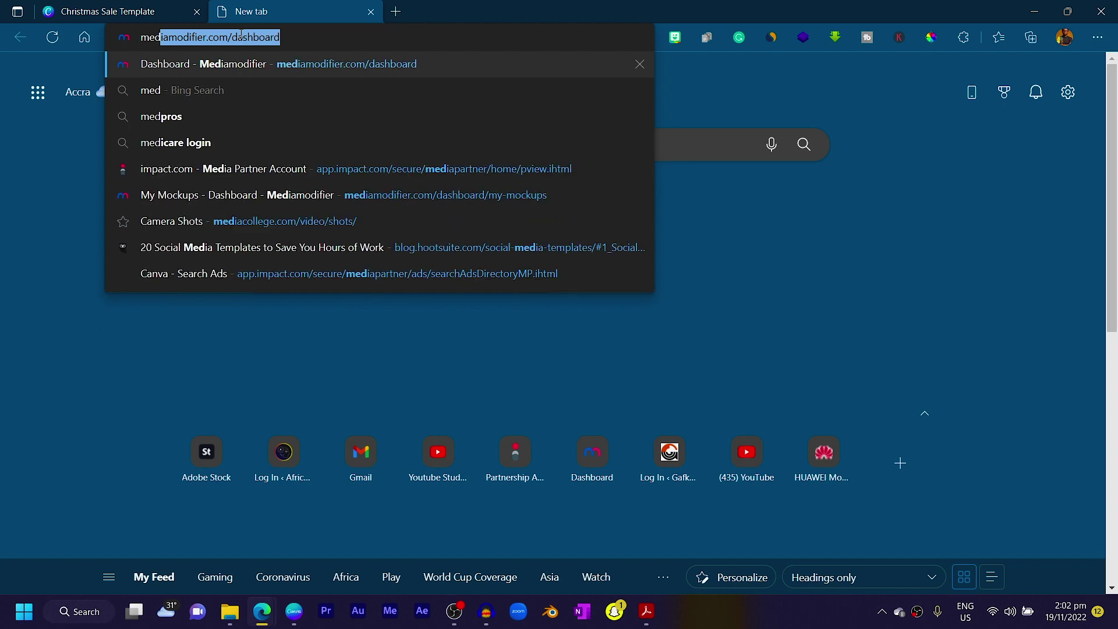
{"action": "key", "text": "Return"}
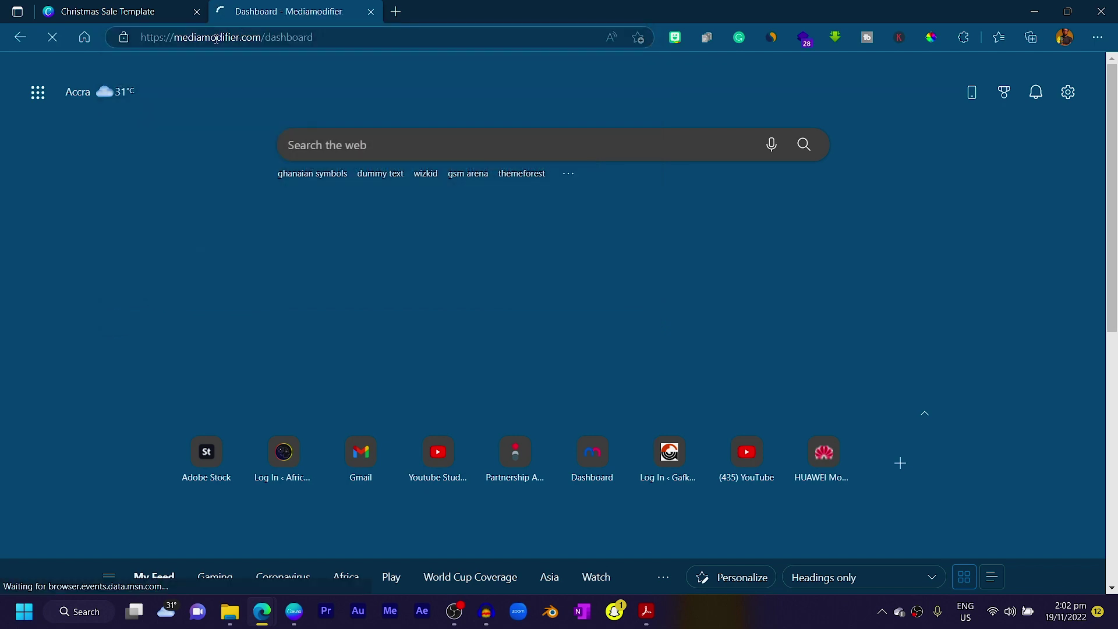
{"action": "scroll", "coordinate": [424, 338], "scroll_direction": "down", "scroll_amount": 8}
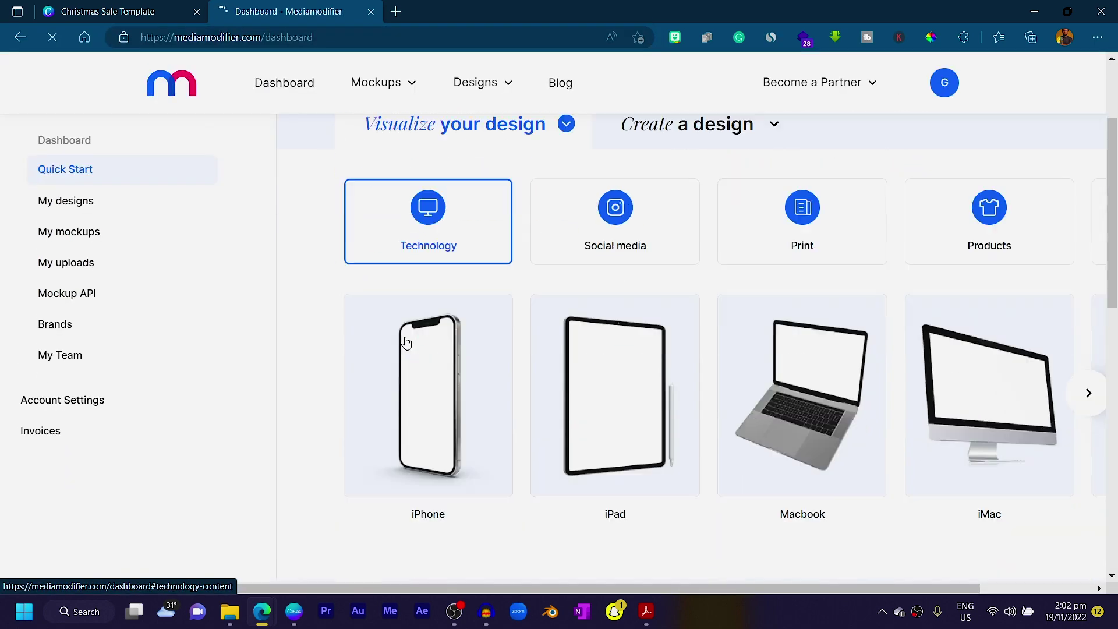
{"action": "scroll", "coordinate": [419, 328], "scroll_direction": "down", "scroll_amount": 5}
{"action": "scroll", "coordinate": [419, 327], "scroll_direction": "up", "scroll_amount": 11}
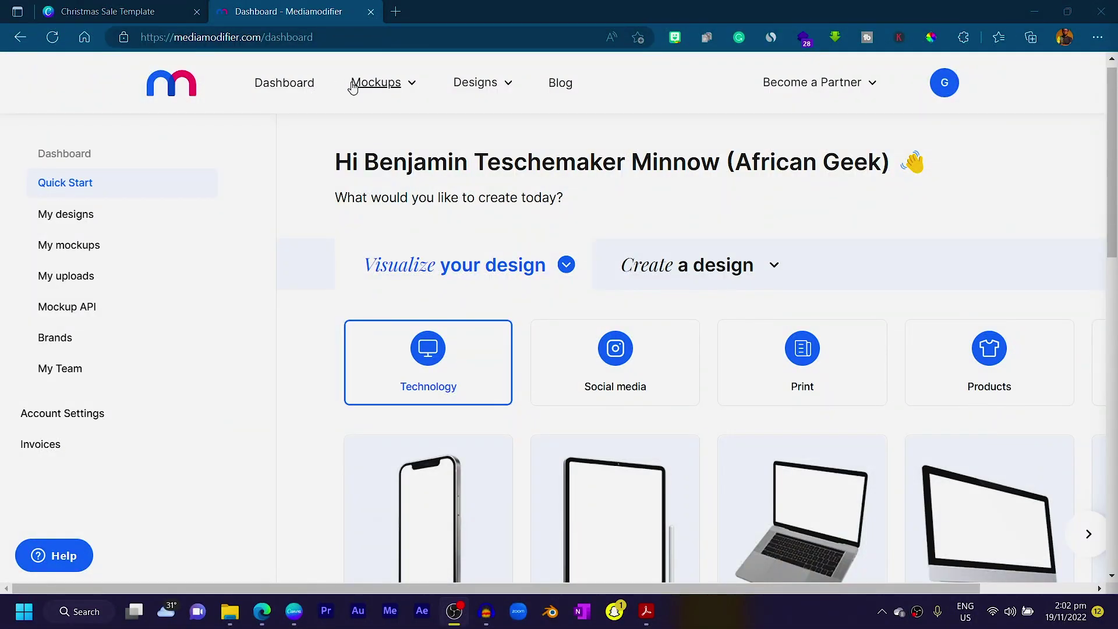
Go to Mockups > Mockup Generator to browse all 5053 mockups.
{"action": "mouse_move", "coordinate": [352, 86]}
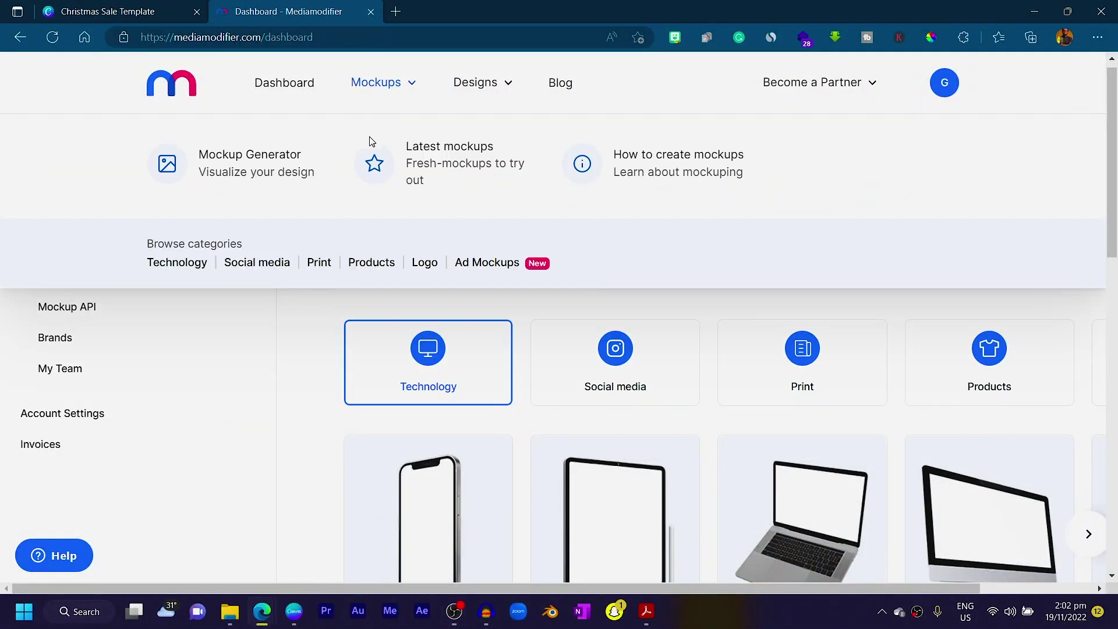
{"action": "left_click", "coordinate": [257, 157]}
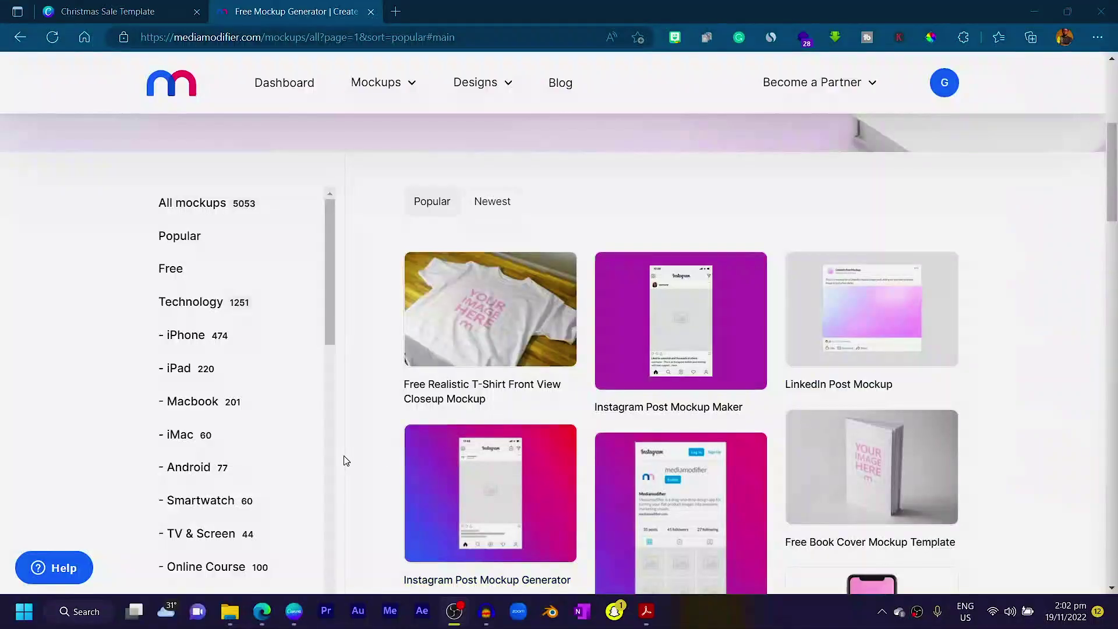
{"action": "scroll", "coordinate": [343, 460], "scroll_direction": "up", "scroll_amount": 5}
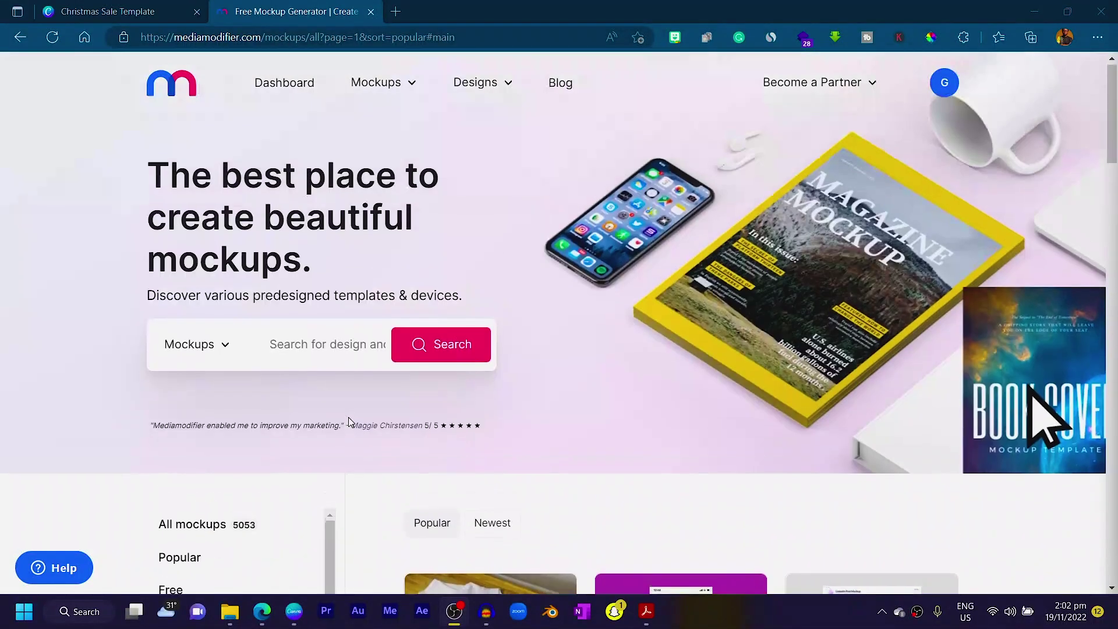
Search mockups for 'flyer' and open the Portrait Card on Wooden Holder Mockup Generator.
{"action": "left_click", "coordinate": [304, 344]}
{"action": "type", "text": "flyer"}
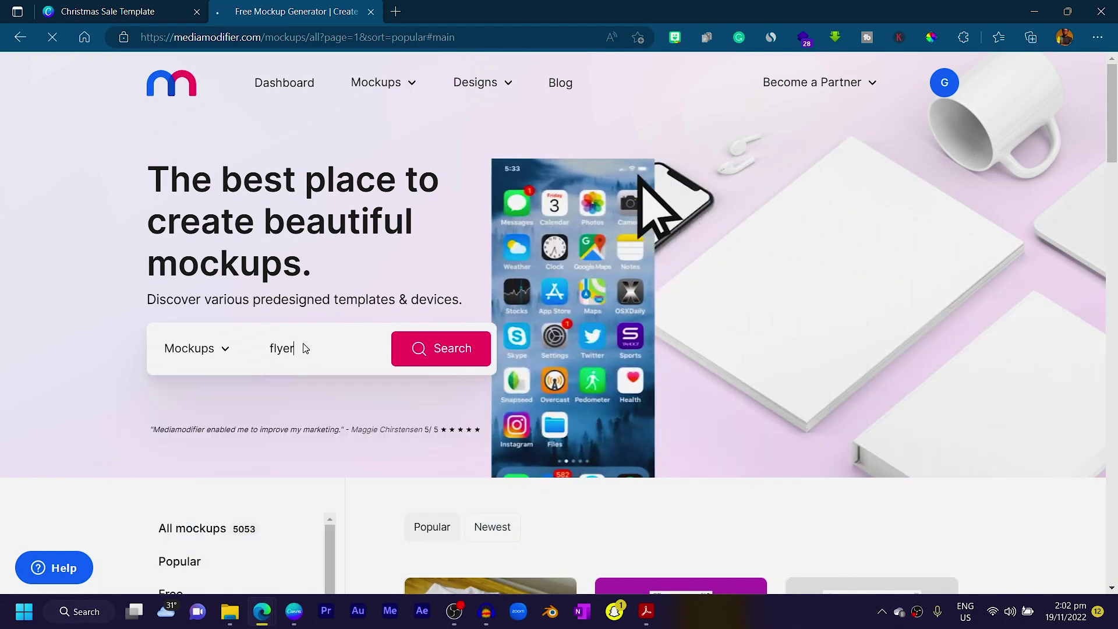
{"action": "key", "text": "Return"}
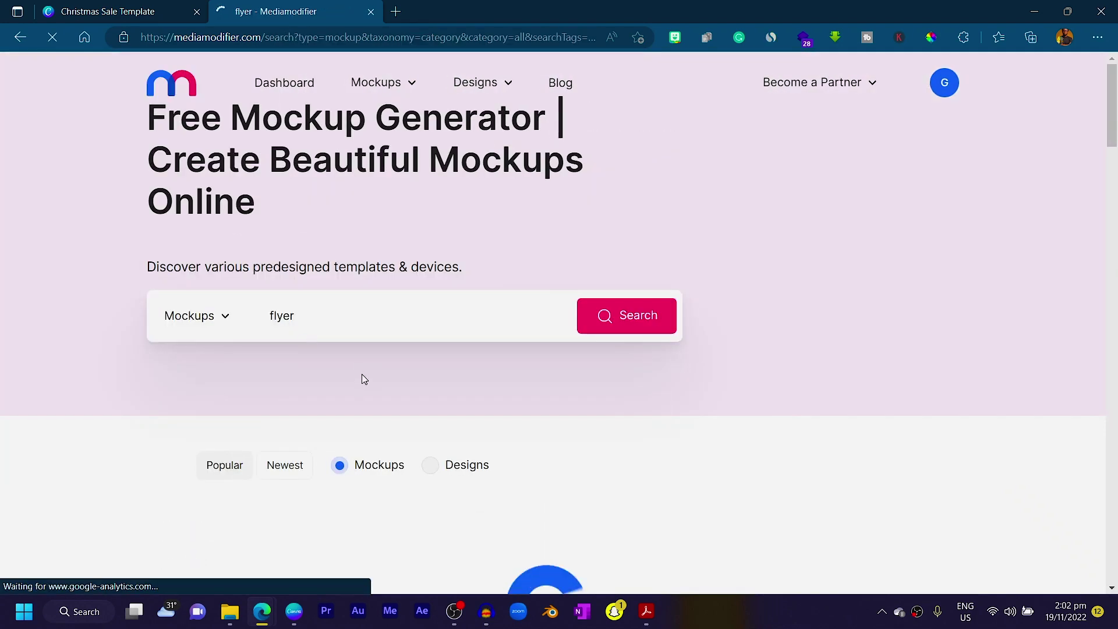
{"action": "scroll", "coordinate": [354, 324], "scroll_direction": "down", "scroll_amount": 6}
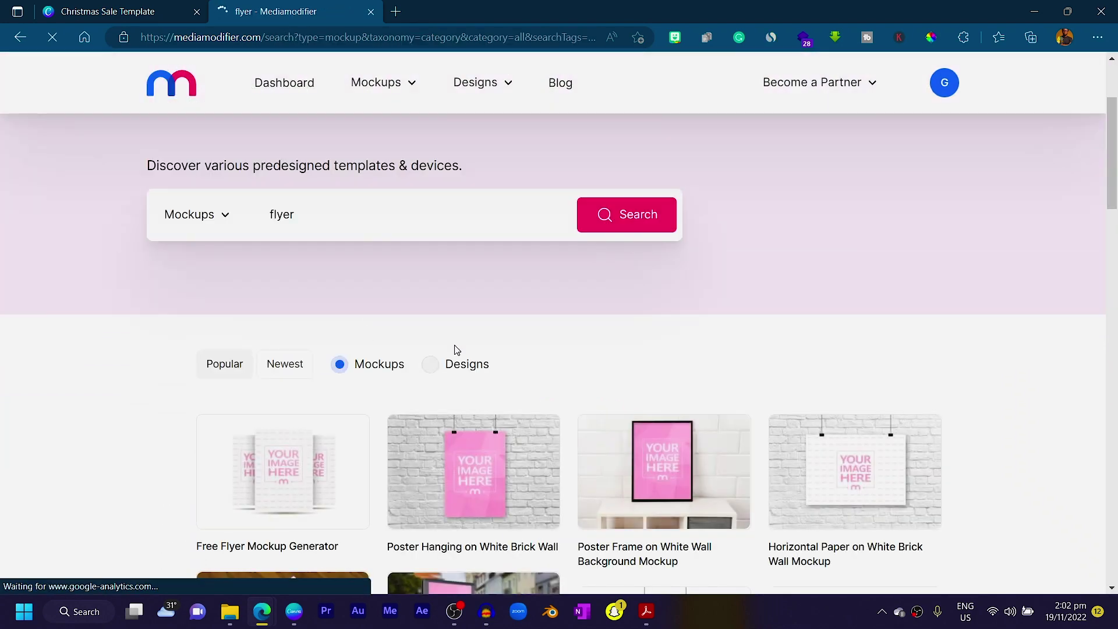
{"action": "scroll", "coordinate": [454, 347], "scroll_direction": "down", "scroll_amount": 7}
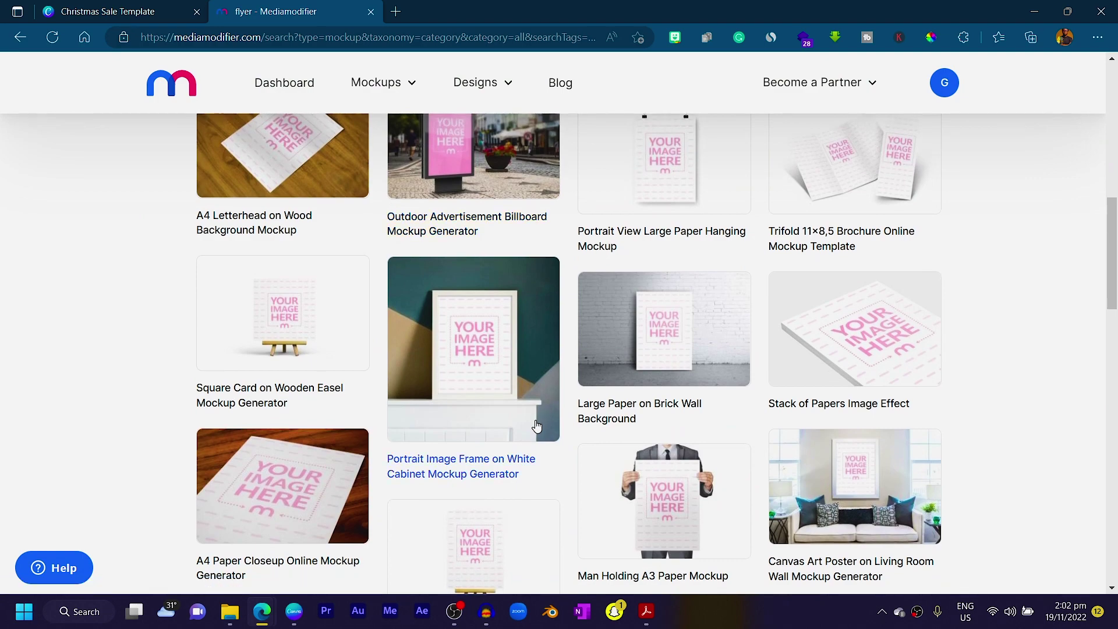
{"action": "scroll", "coordinate": [536, 426], "scroll_direction": "down", "scroll_amount": 8}
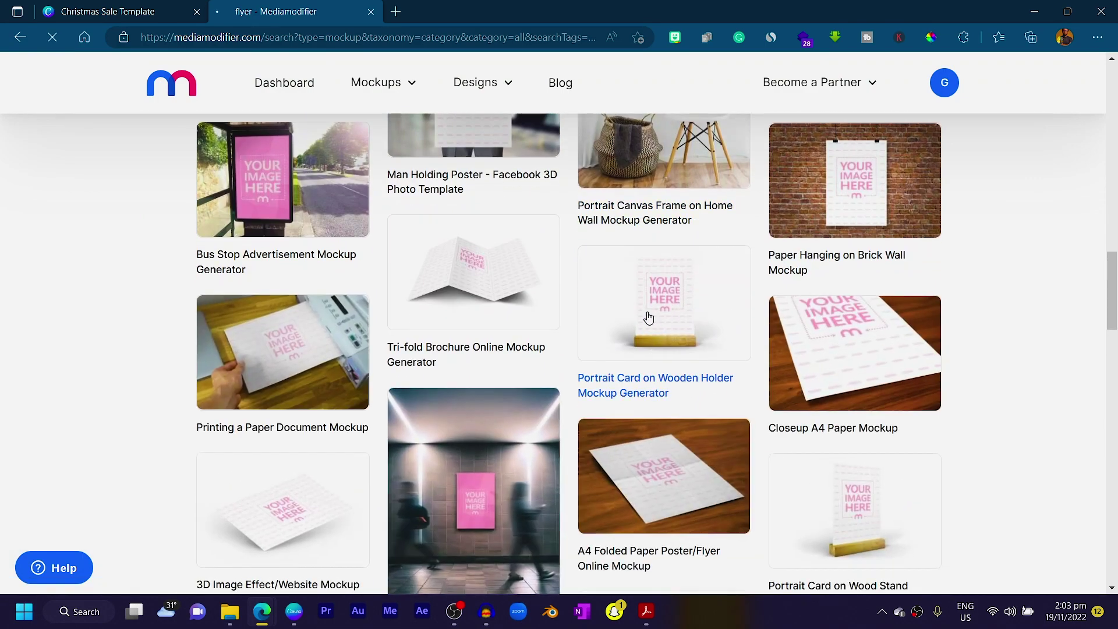
{"action": "left_click", "coordinate": [647, 317]}
{"action": "scroll", "coordinate": [457, 399], "scroll_direction": "down", "scroll_amount": 4}
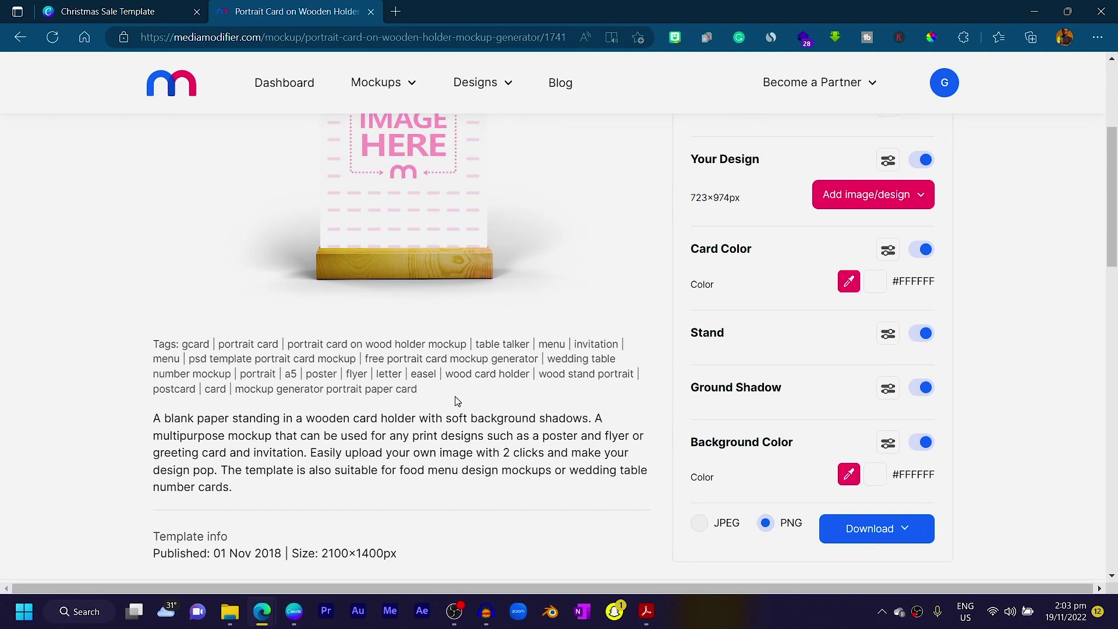
{"action": "scroll", "coordinate": [452, 402], "scroll_direction": "up", "scroll_amount": 3}
Place Christmas Sale Template.png from My uploads onto the wooden-holder card and stretch it to fill.
{"action": "left_click", "coordinate": [415, 315]}
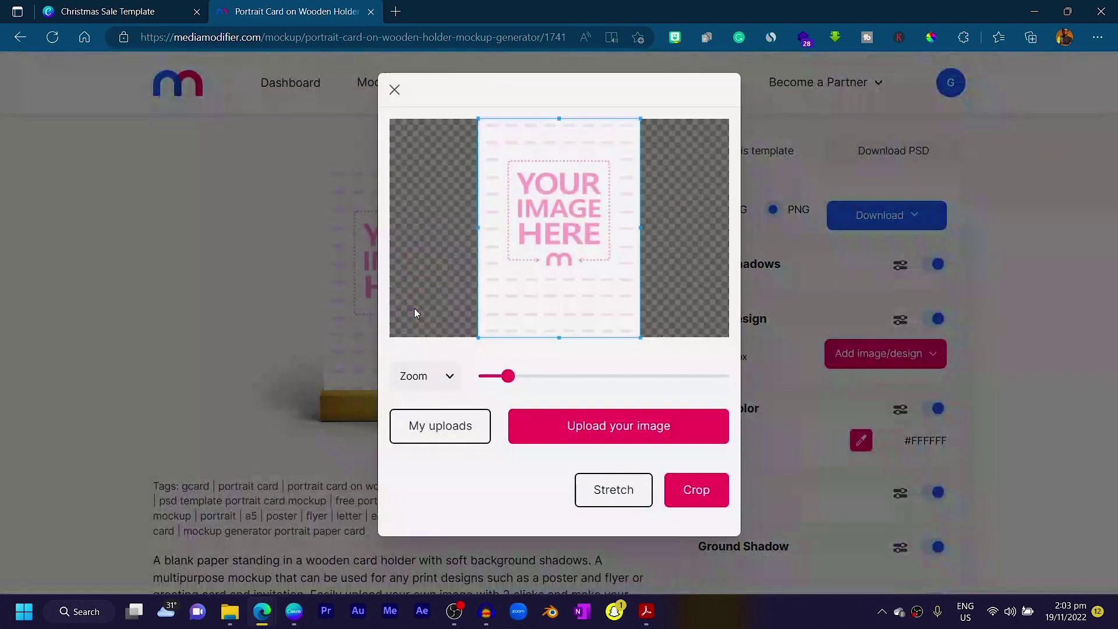
{"action": "left_click", "coordinate": [435, 438]}
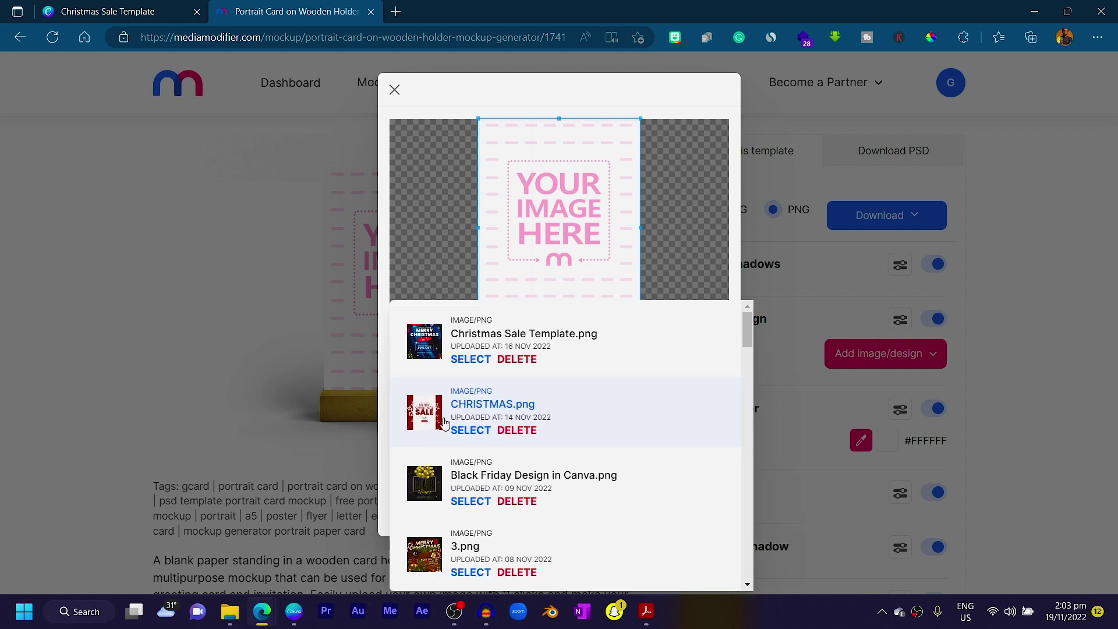
{"action": "left_click", "coordinate": [471, 359]}
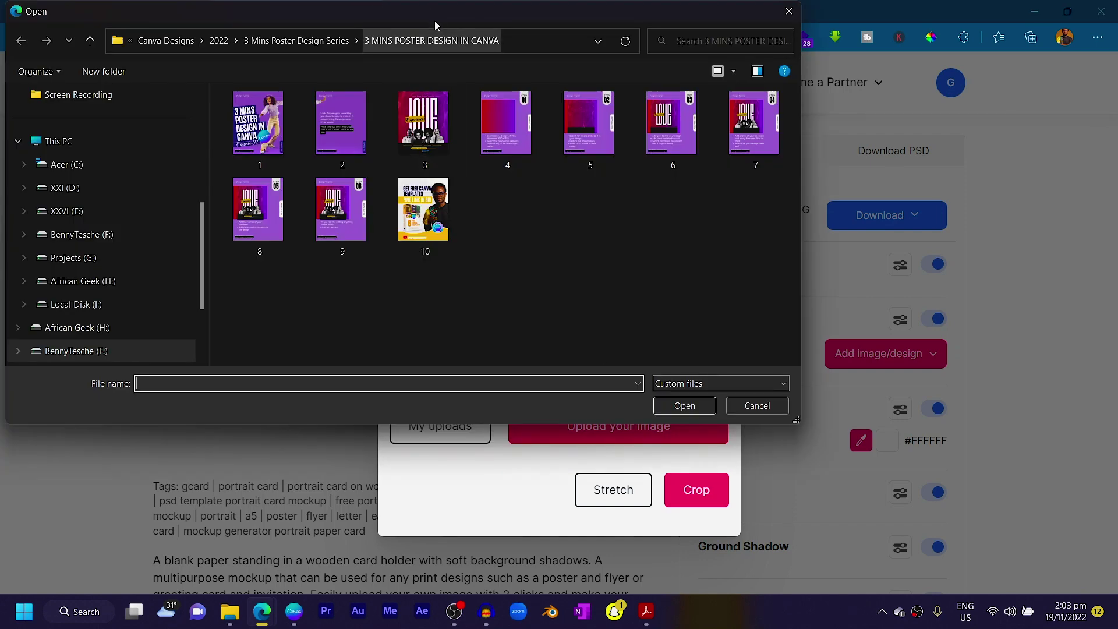
{"action": "left_click_drag", "start_coordinate": [434, 20], "coordinate": [493, 87]}
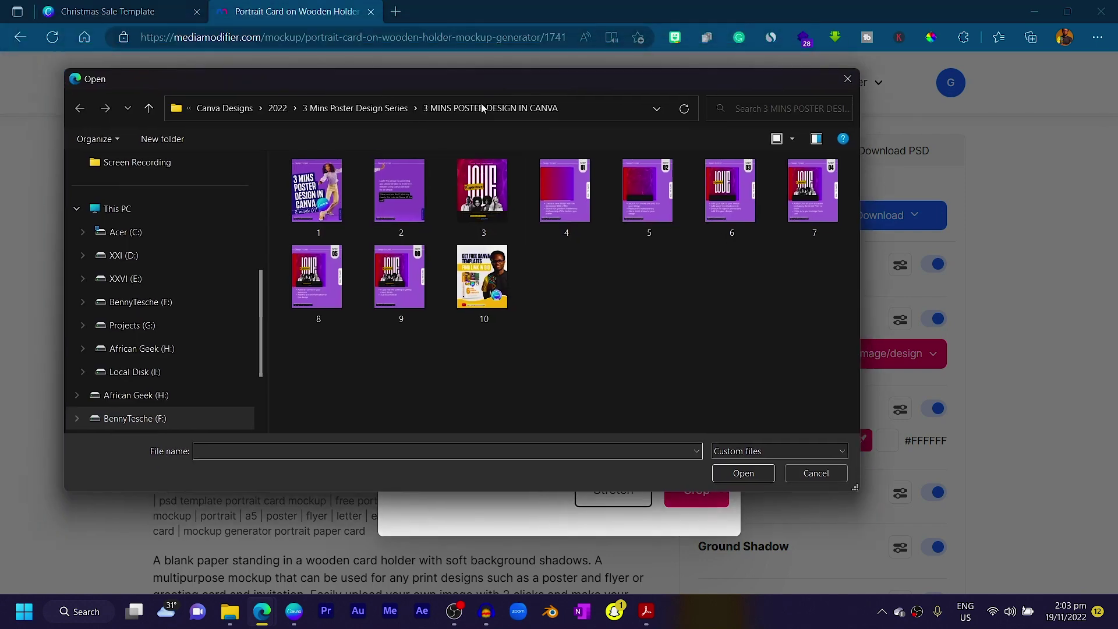
{"action": "left_click", "coordinate": [821, 474]}
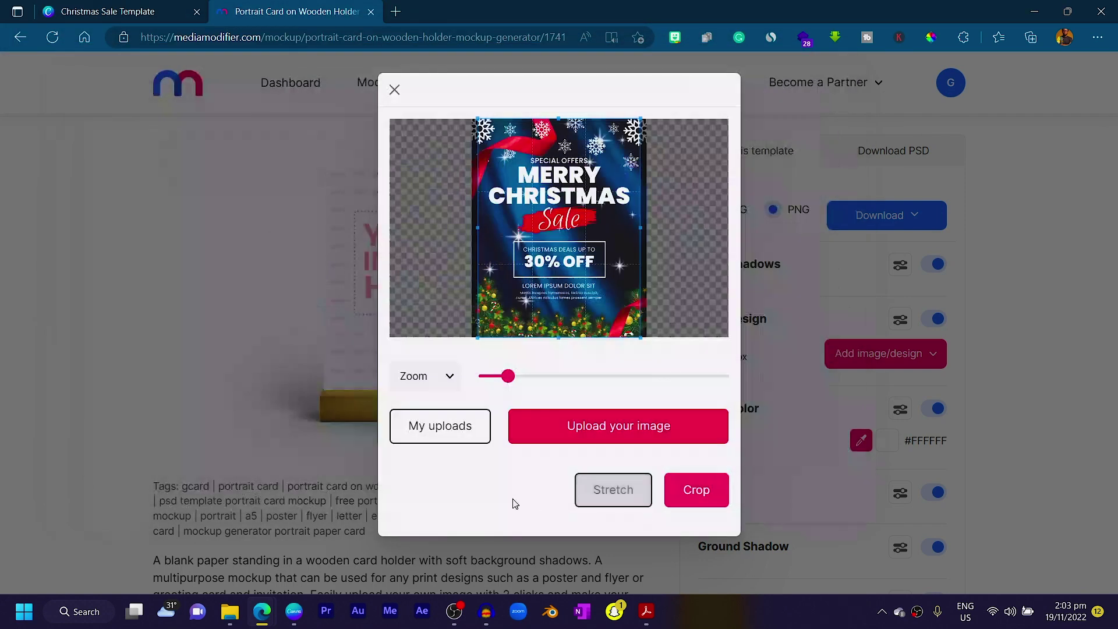
{"action": "left_click", "coordinate": [605, 494]}
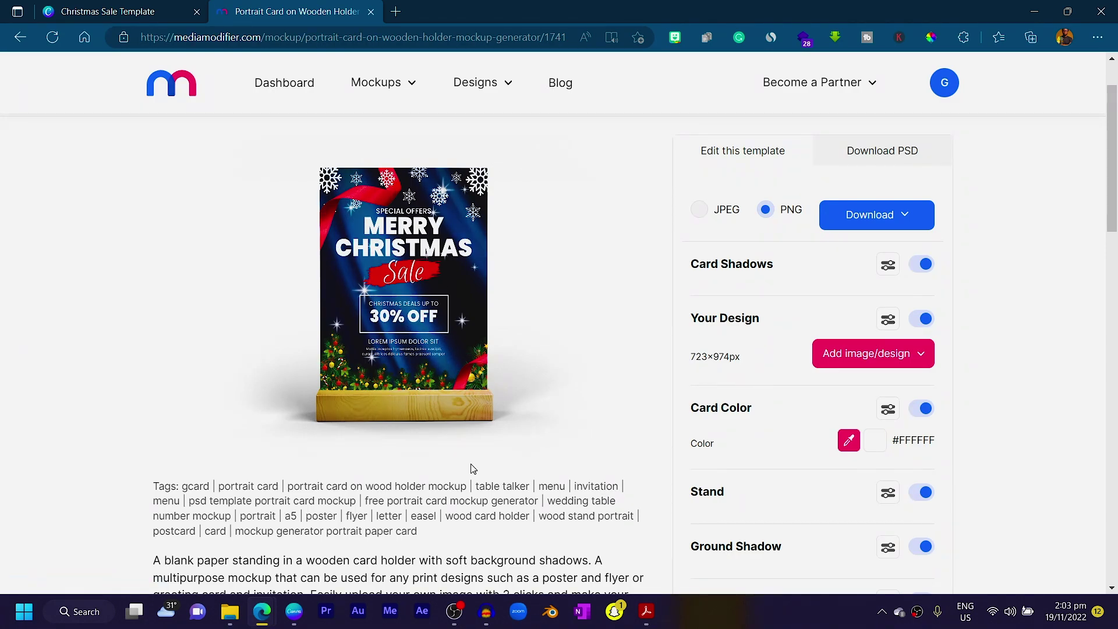
Set the mockup's background colour to red #FF0000.
{"action": "scroll", "coordinate": [812, 368], "scroll_direction": "down", "scroll_amount": 4}
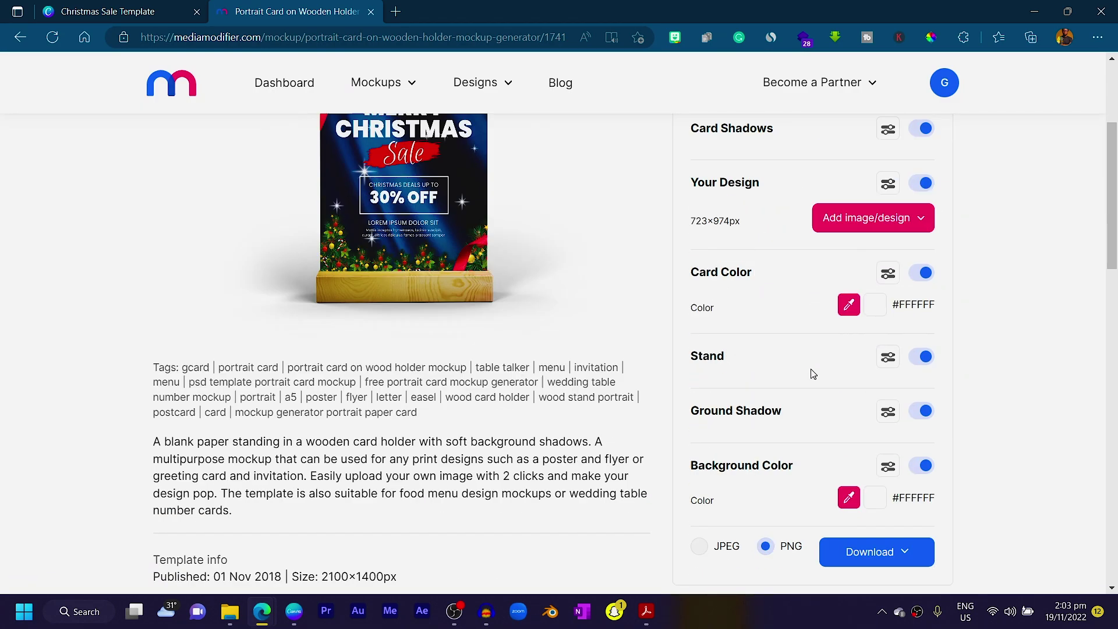
{"action": "scroll", "coordinate": [669, 349], "scroll_direction": "up", "scroll_amount": 4}
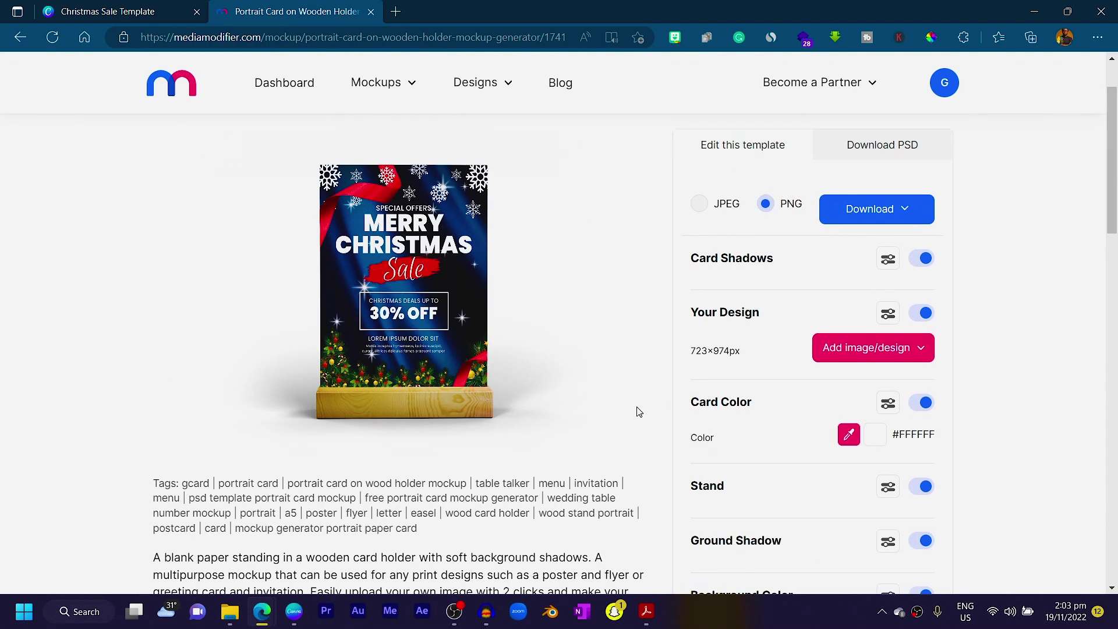
{"action": "scroll", "coordinate": [592, 342], "scroll_direction": "down", "scroll_amount": 4}
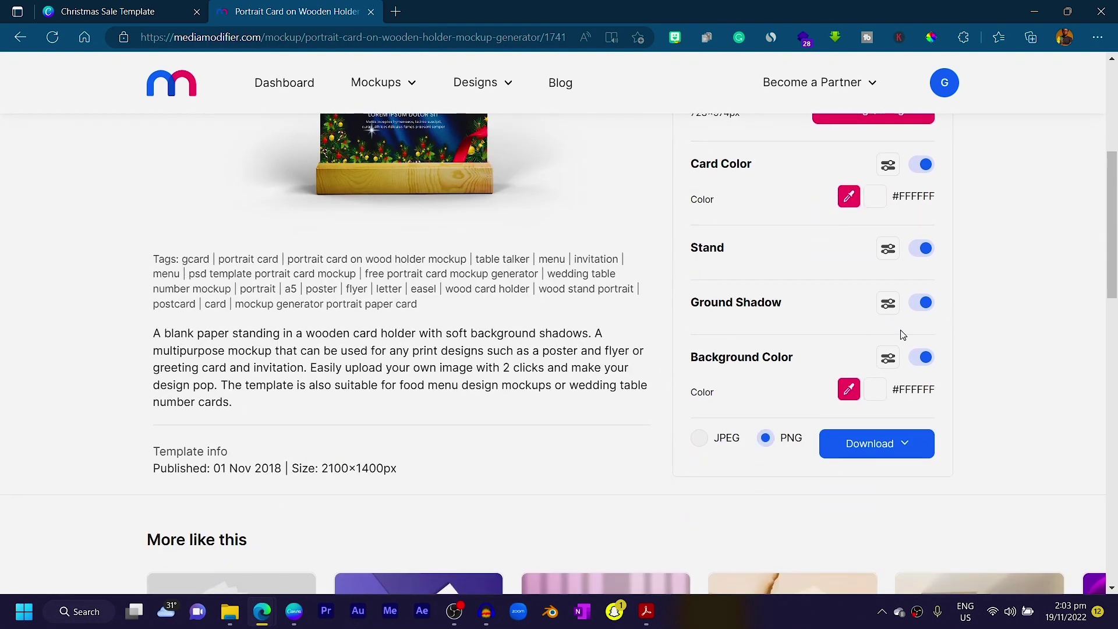
{"action": "left_click", "coordinate": [865, 389]}
{"action": "left_click", "coordinate": [907, 432]}
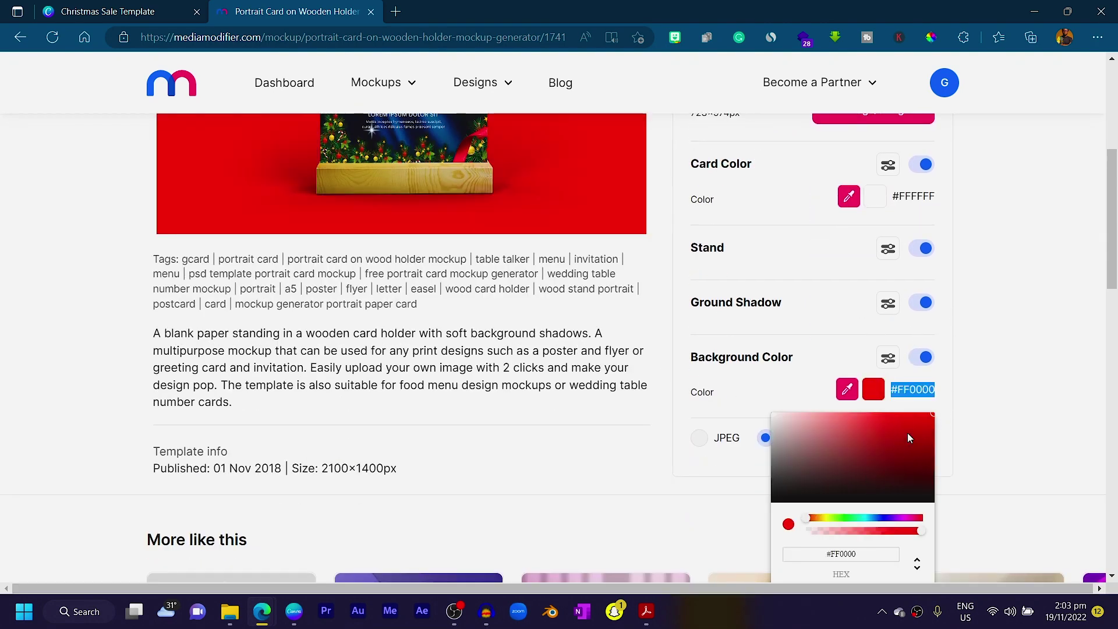
{"action": "scroll", "coordinate": [815, 436], "scroll_direction": "up", "scroll_amount": 5}
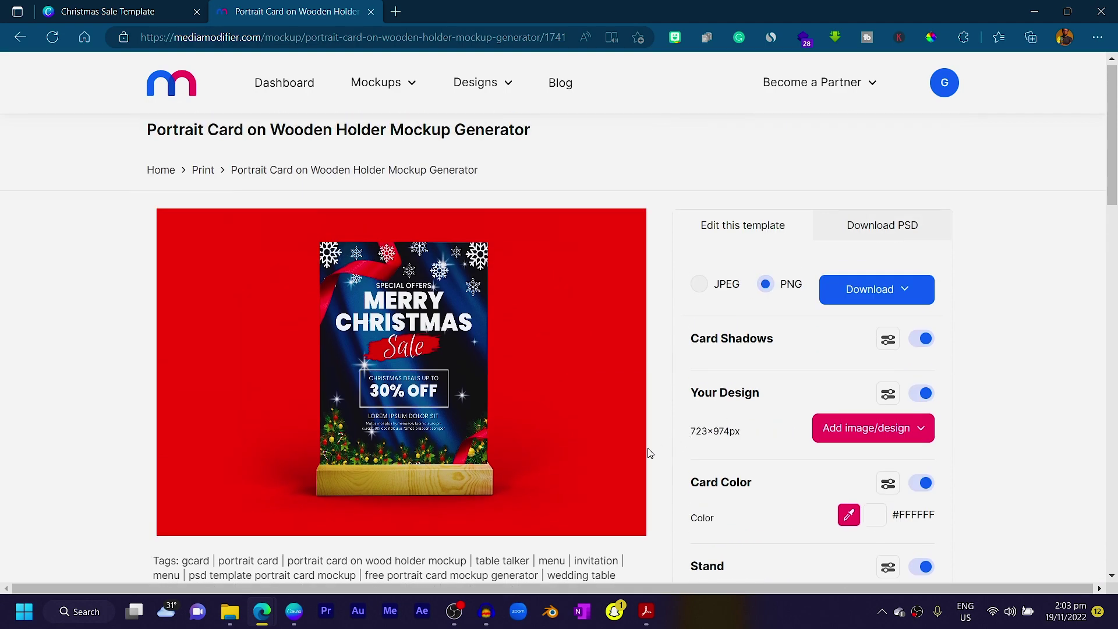
{"action": "scroll", "coordinate": [661, 444], "scroll_direction": "down", "scroll_amount": 5}
{"action": "left_click", "coordinate": [1002, 320]}
Download the mockup as a PNG image, saved as mediamodifier_image (26).png.
{"action": "scroll", "coordinate": [932, 337], "scroll_direction": "up", "scroll_amount": 4}
{"action": "scroll", "coordinate": [959, 440], "scroll_direction": "down", "scroll_amount": 4}
{"action": "left_click", "coordinate": [882, 447]}
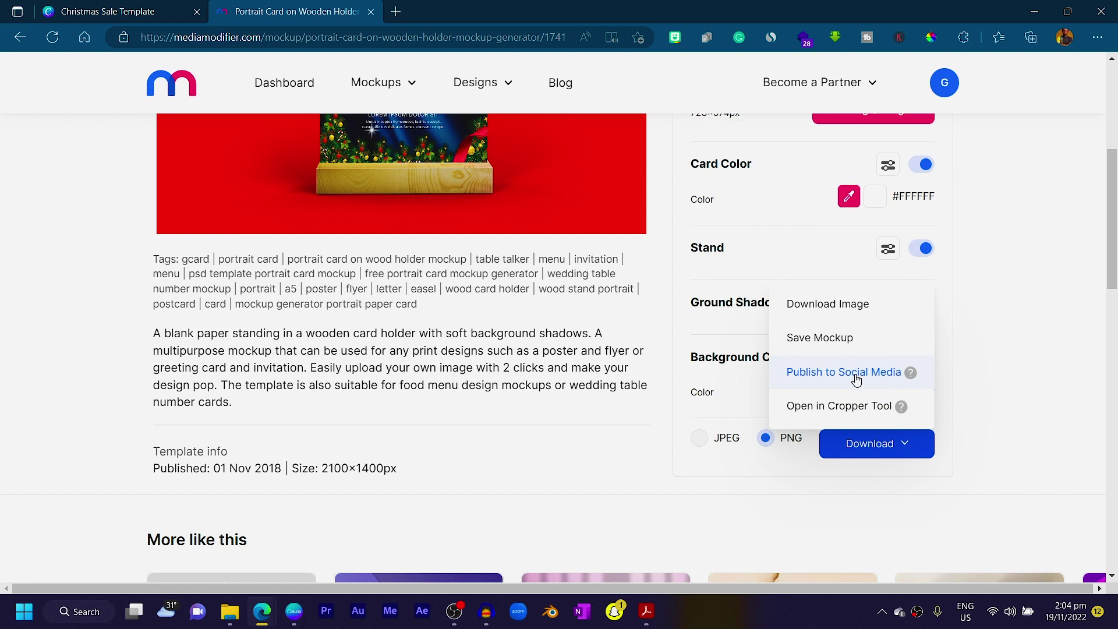
{"action": "left_click", "coordinate": [818, 317]}
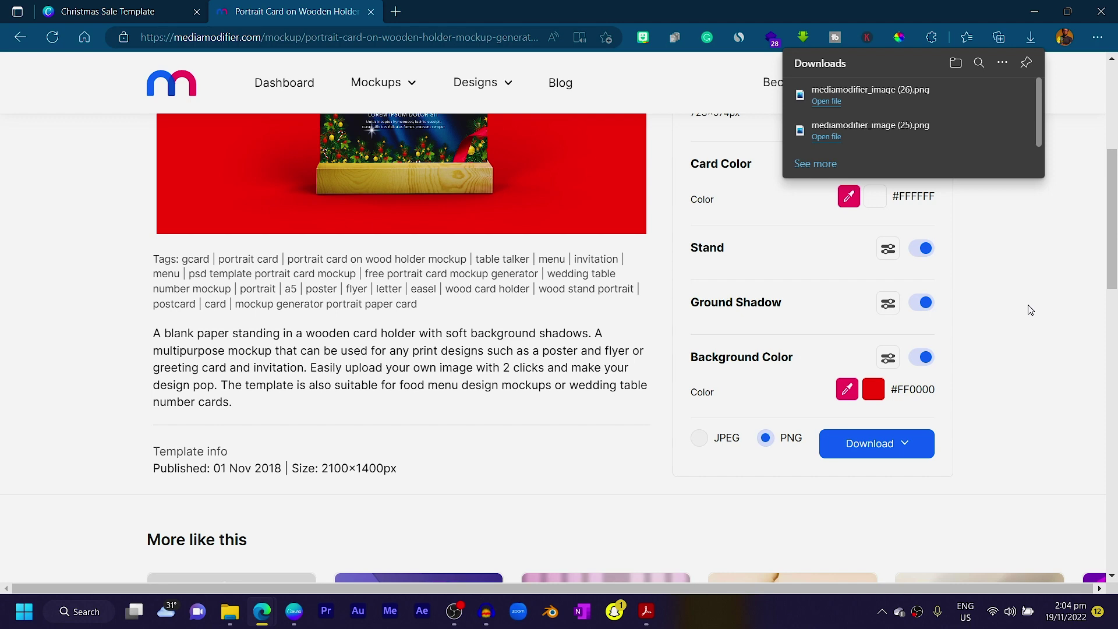
{"action": "scroll", "coordinate": [815, 375], "scroll_direction": "up", "scroll_amount": 5}
{"action": "scroll", "coordinate": [425, 463], "scroll_direction": "down", "scroll_amount": 1}
{"action": "scroll", "coordinate": [364, 147], "scroll_direction": "up", "scroll_amount": 1}
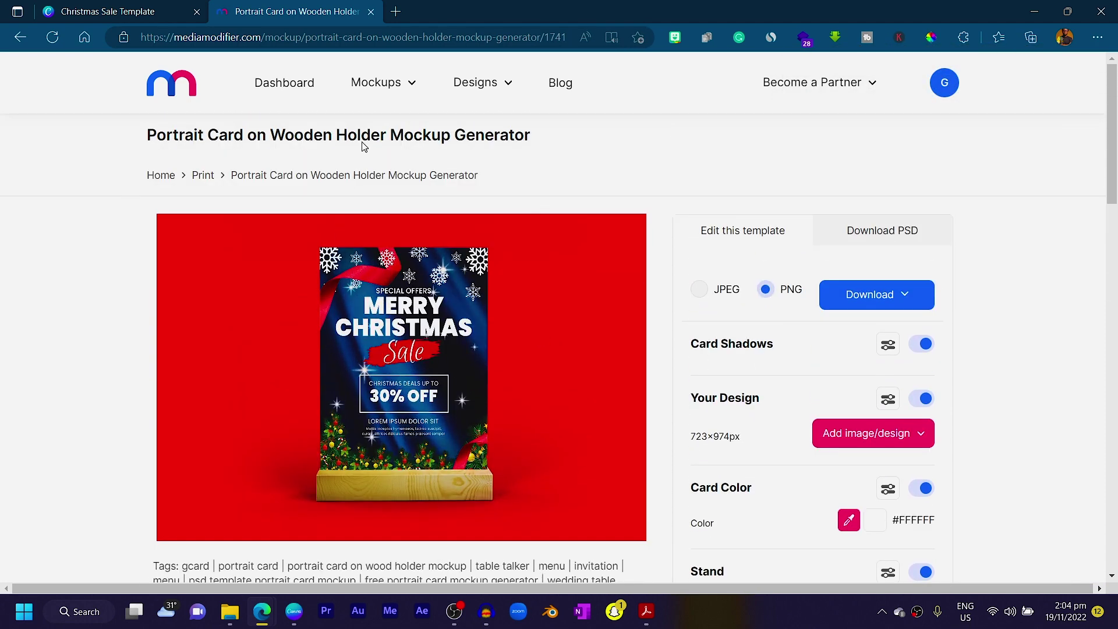
Search Mediamodifier's all-mockups gallery for 'poster'.
{"action": "left_click", "coordinate": [383, 97]}
{"action": "left_click", "coordinate": [228, 153]}
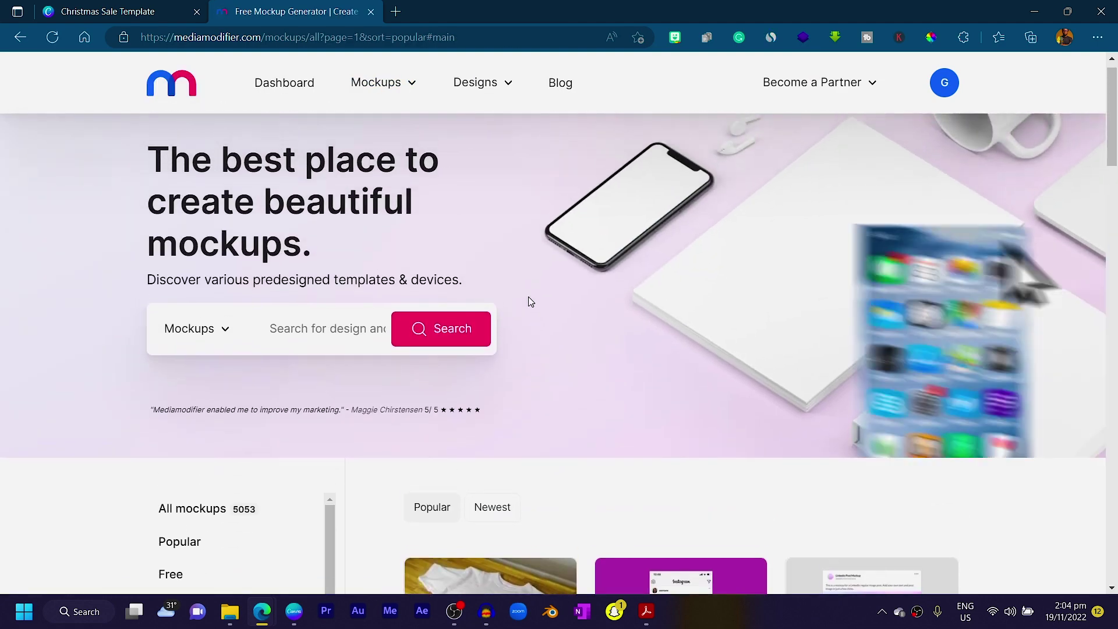
{"action": "left_click", "coordinate": [319, 328]}
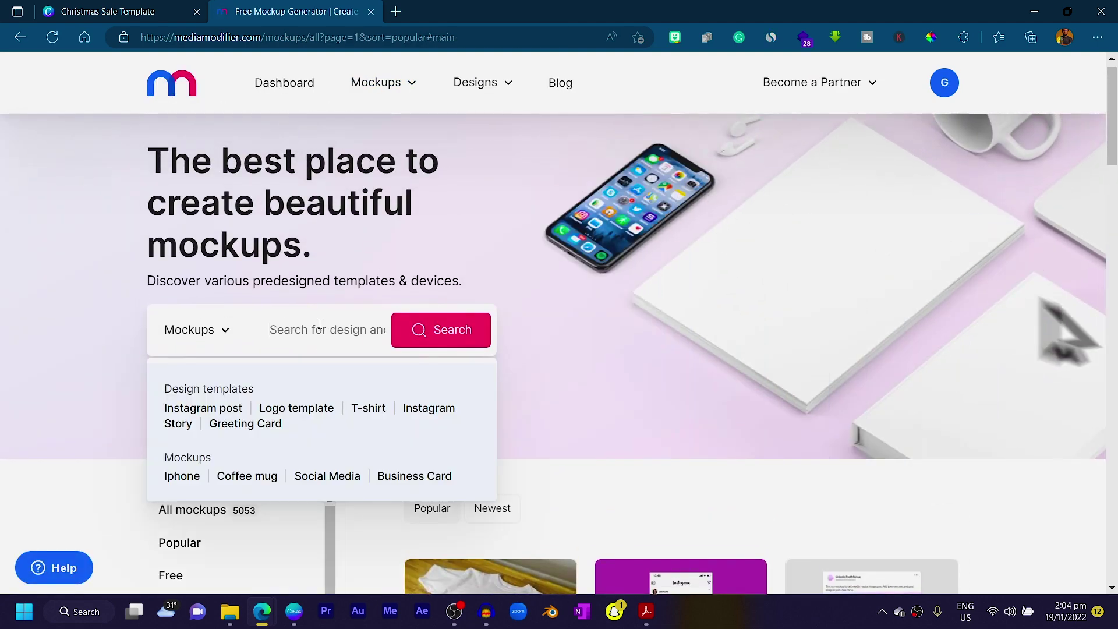
{"action": "type", "text": "poster"}
{"action": "key", "text": "Return"}
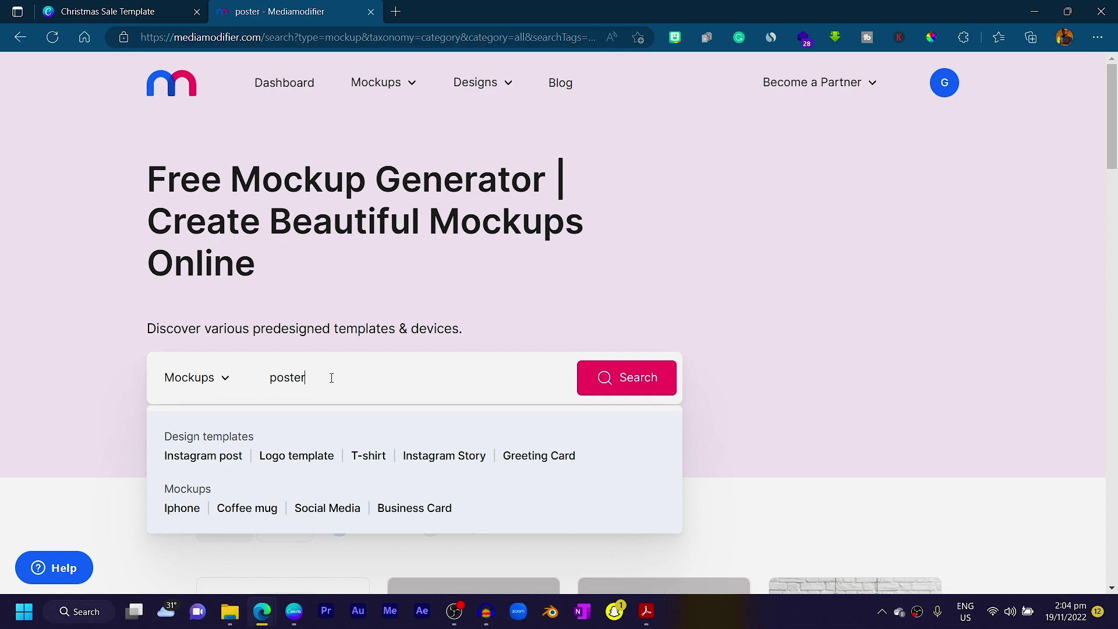
Open the Portrait Card on Wood Stand Mockup Generator from the search results.
{"action": "scroll", "coordinate": [40, 366], "scroll_direction": "down", "scroll_amount": 6}
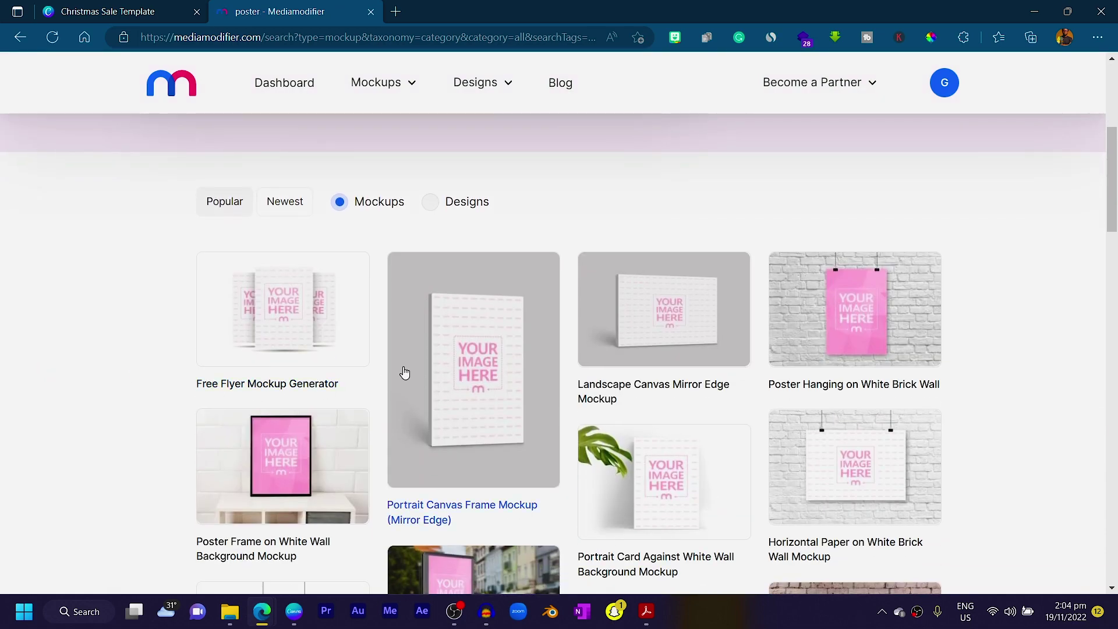
{"action": "scroll", "coordinate": [483, 402], "scroll_direction": "down", "scroll_amount": 2}
{"action": "scroll", "coordinate": [564, 430], "scroll_direction": "down", "scroll_amount": 12}
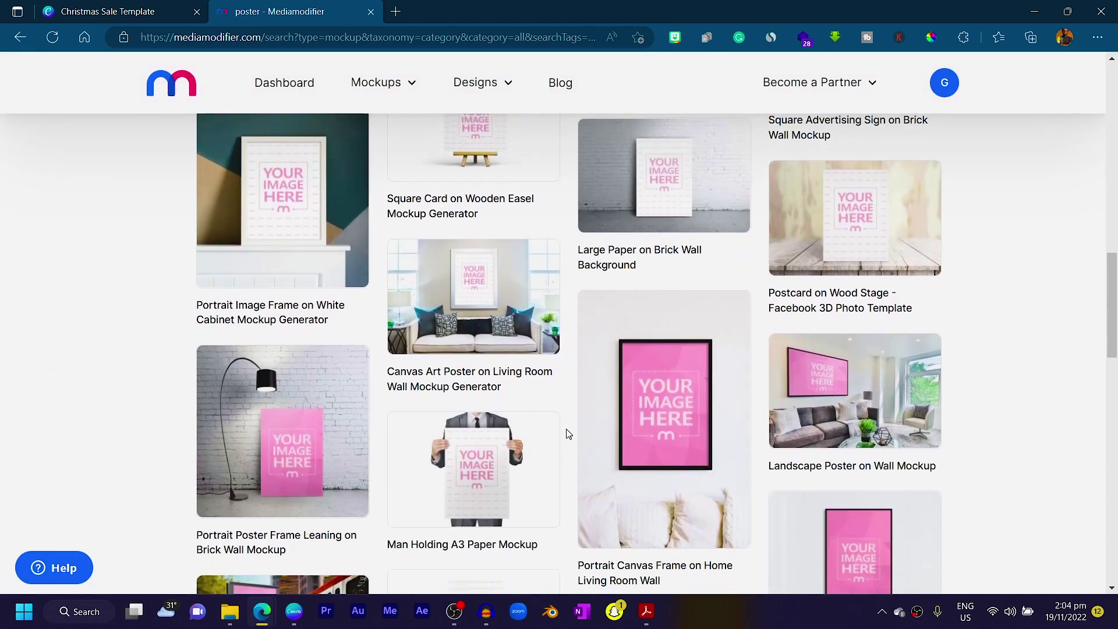
{"action": "scroll", "coordinate": [571, 434], "scroll_direction": "down", "scroll_amount": 12}
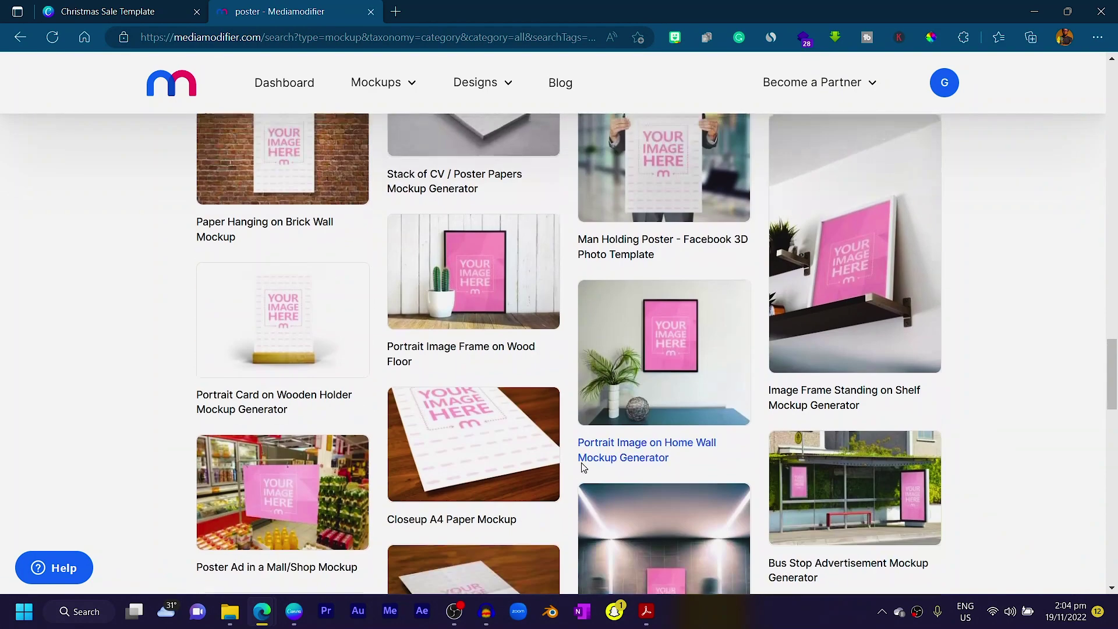
{"action": "scroll", "coordinate": [601, 461], "scroll_direction": "down", "scroll_amount": 3}
{"action": "scroll", "coordinate": [603, 462], "scroll_direction": "down", "scroll_amount": 4}
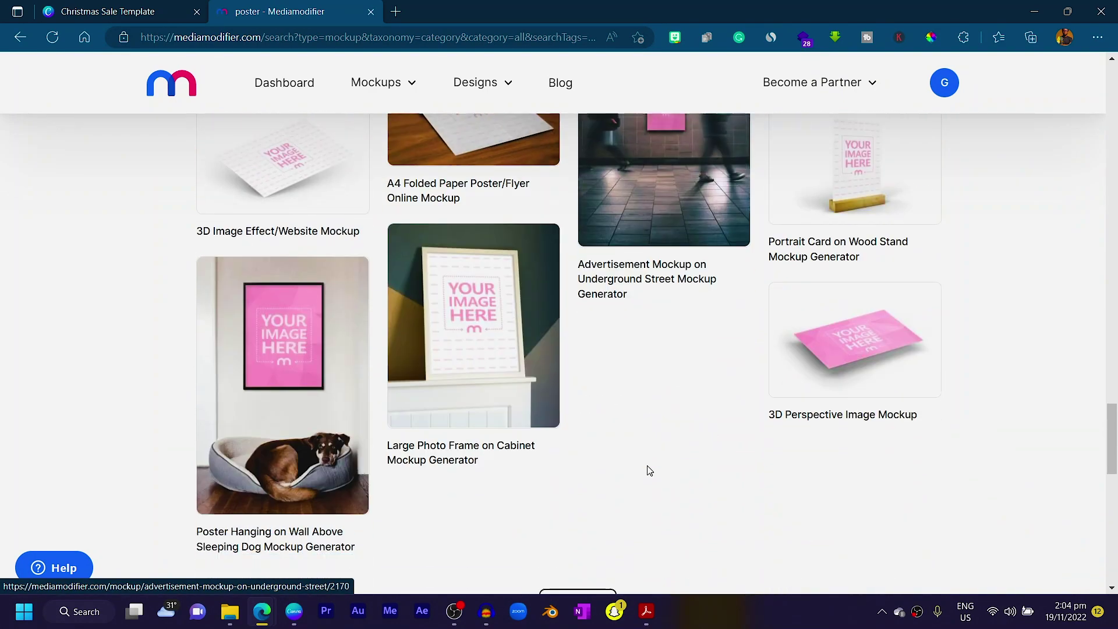
{"action": "scroll", "coordinate": [754, 447], "scroll_direction": "up", "scroll_amount": 4}
{"action": "left_click", "coordinate": [849, 355]}
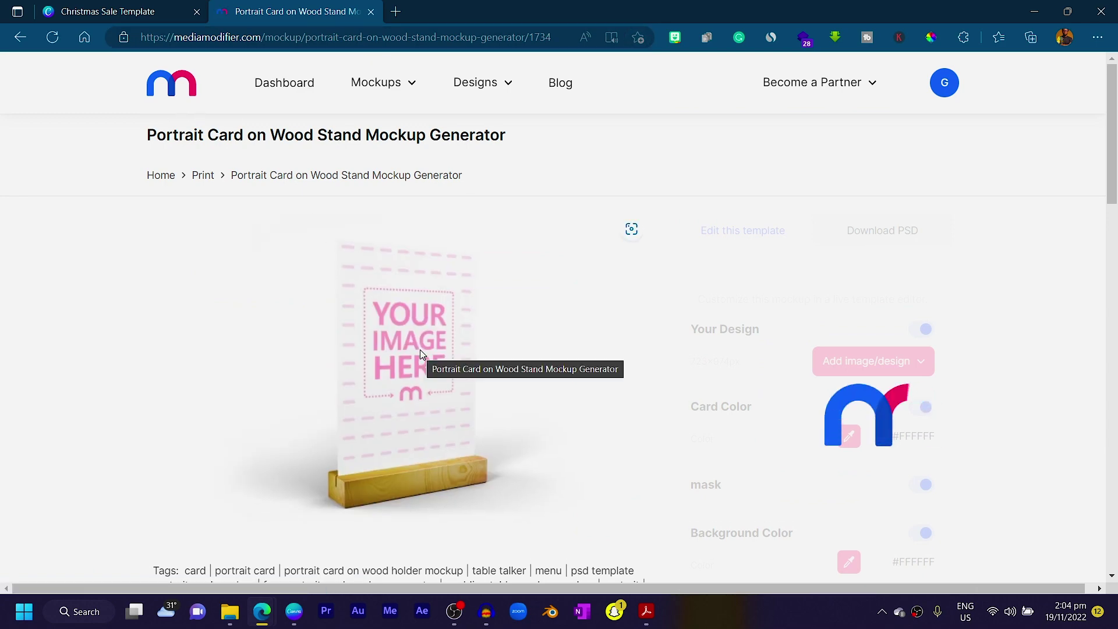
Place Christmas Sale Template.png from My uploads on the wood-stand card, stretched to fill.
{"action": "scroll", "coordinate": [436, 274], "scroll_direction": "down", "scroll_amount": 2}
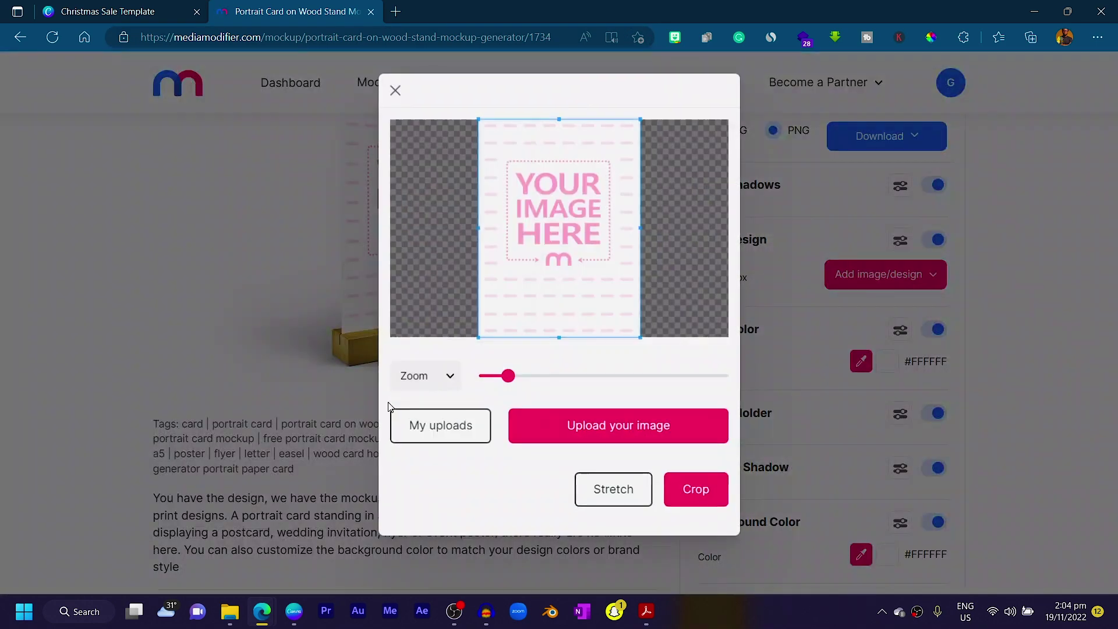
{"action": "left_click", "coordinate": [457, 424]}
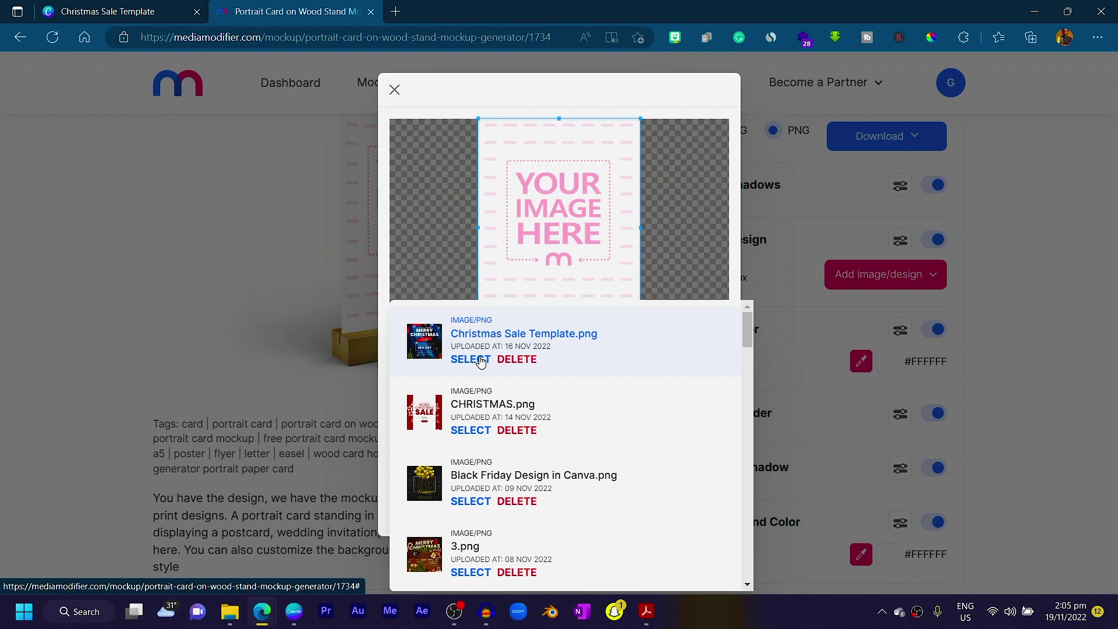
{"action": "left_click", "coordinate": [470, 359]}
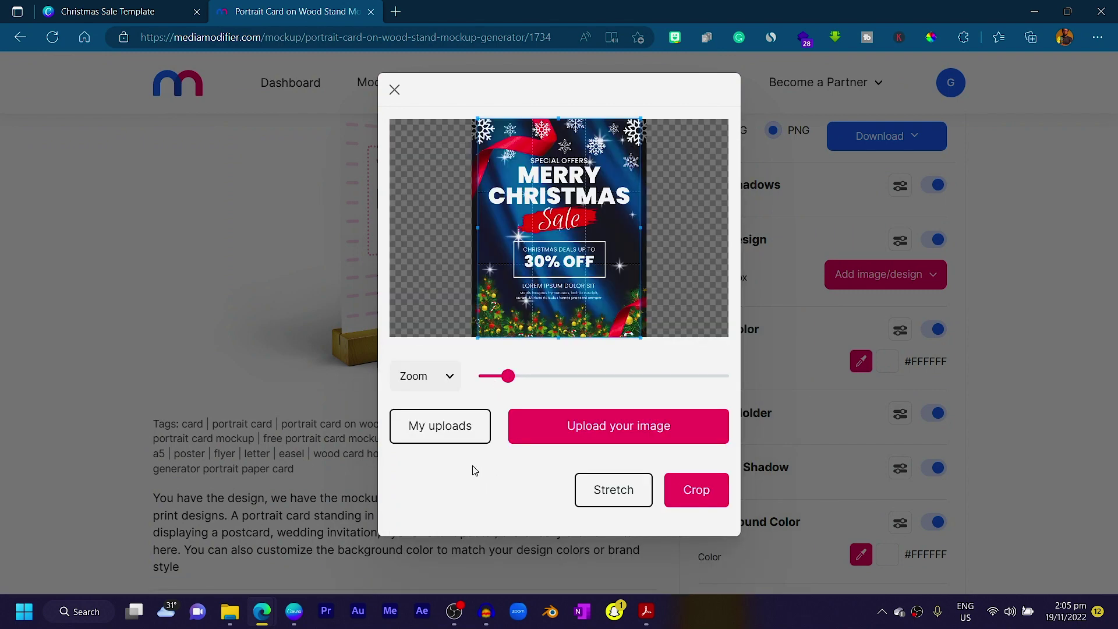
{"action": "left_click", "coordinate": [596, 492]}
Set the mockup's background colour to red #FF0000.
{"action": "scroll", "coordinate": [524, 382], "scroll_direction": "up", "scroll_amount": 1}
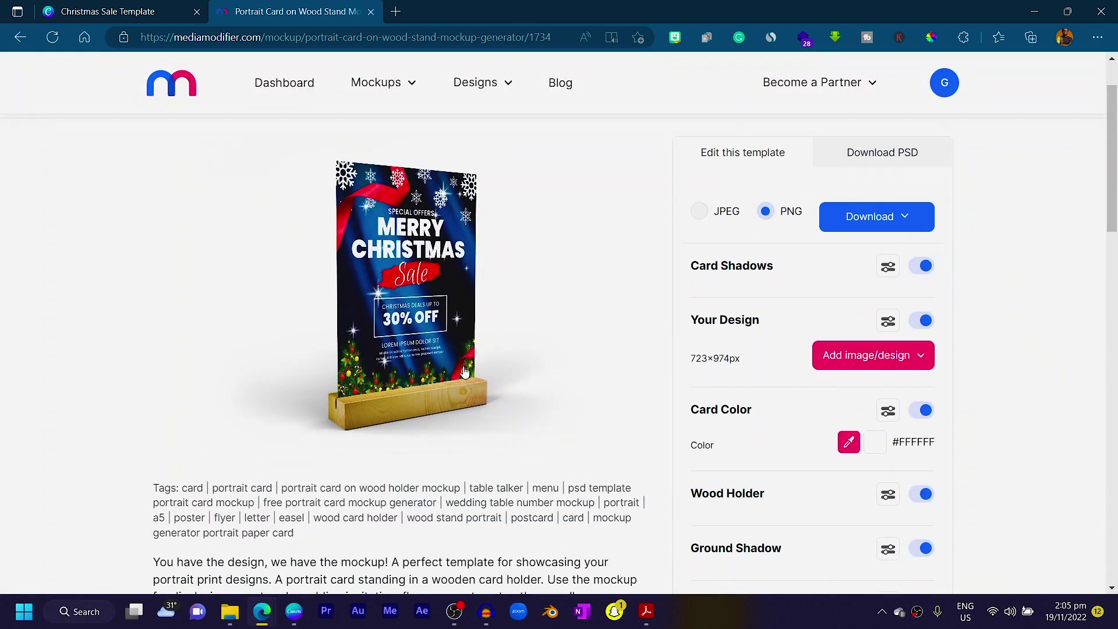
{"action": "scroll", "coordinate": [637, 383], "scroll_direction": "down", "scroll_amount": 4}
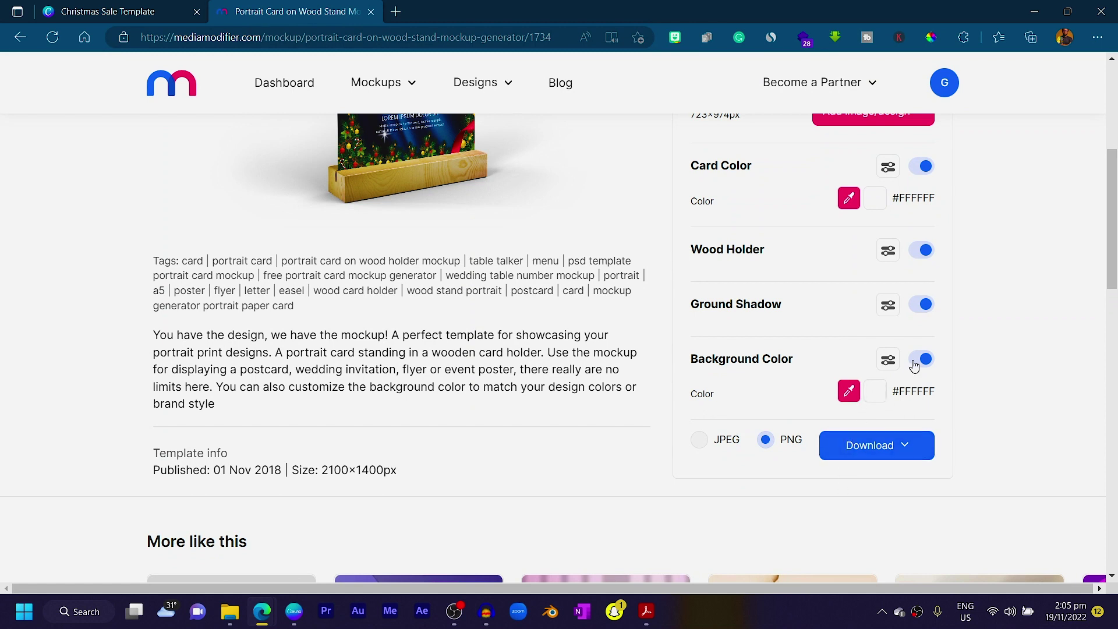
{"action": "left_click", "coordinate": [871, 401]}
{"action": "left_click_drag", "start_coordinate": [895, 425], "coordinate": [966, 419]}
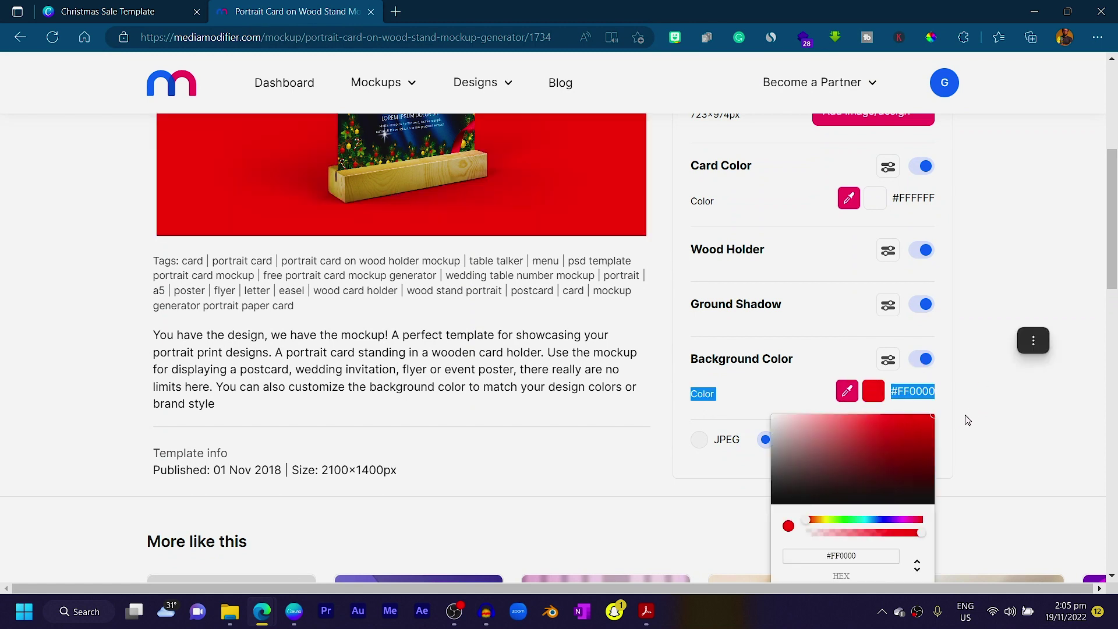
{"action": "left_click", "coordinate": [988, 443]}
Download the finished mockup as mediamodifier_image (27).png.
{"action": "left_click", "coordinate": [879, 445]}
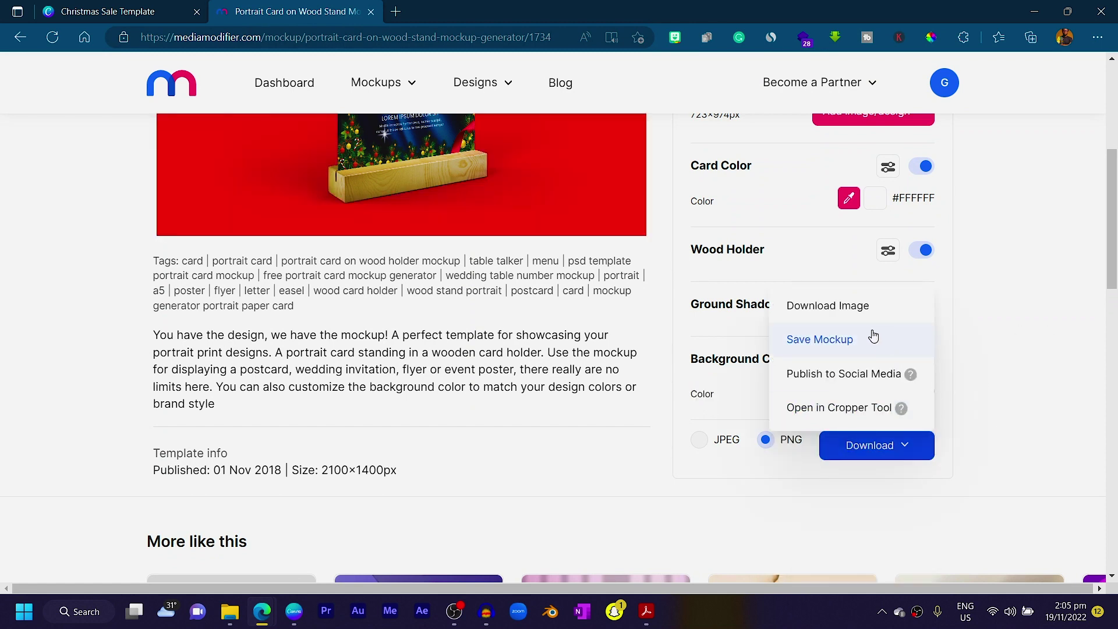
{"action": "left_click", "coordinate": [852, 307]}
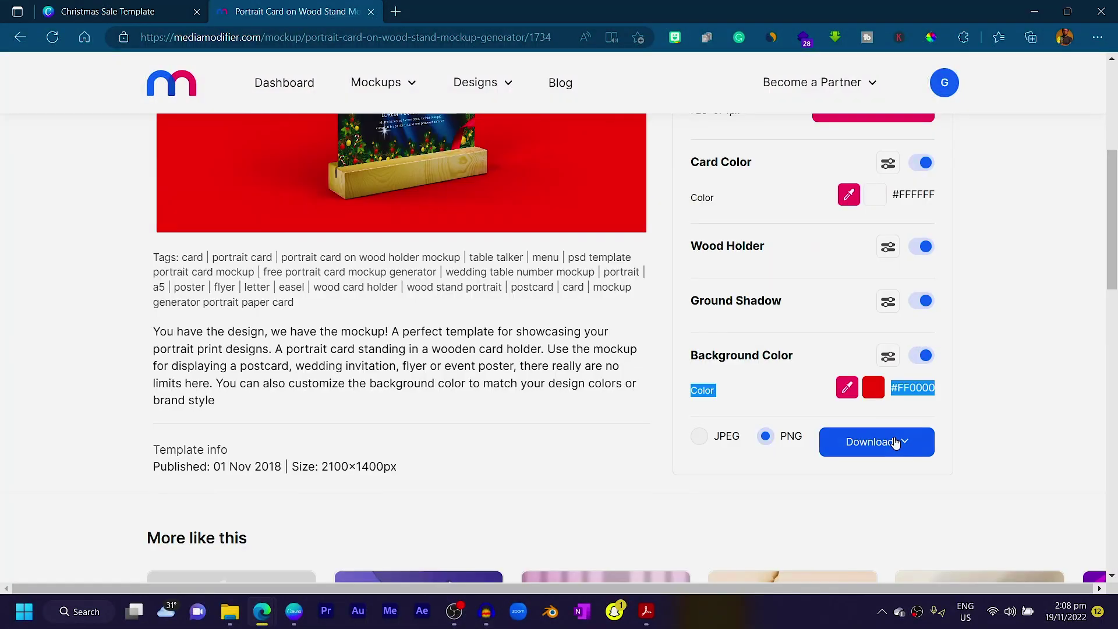
{"action": "left_click", "coordinate": [894, 442]}
{"action": "left_click", "coordinate": [805, 303]}
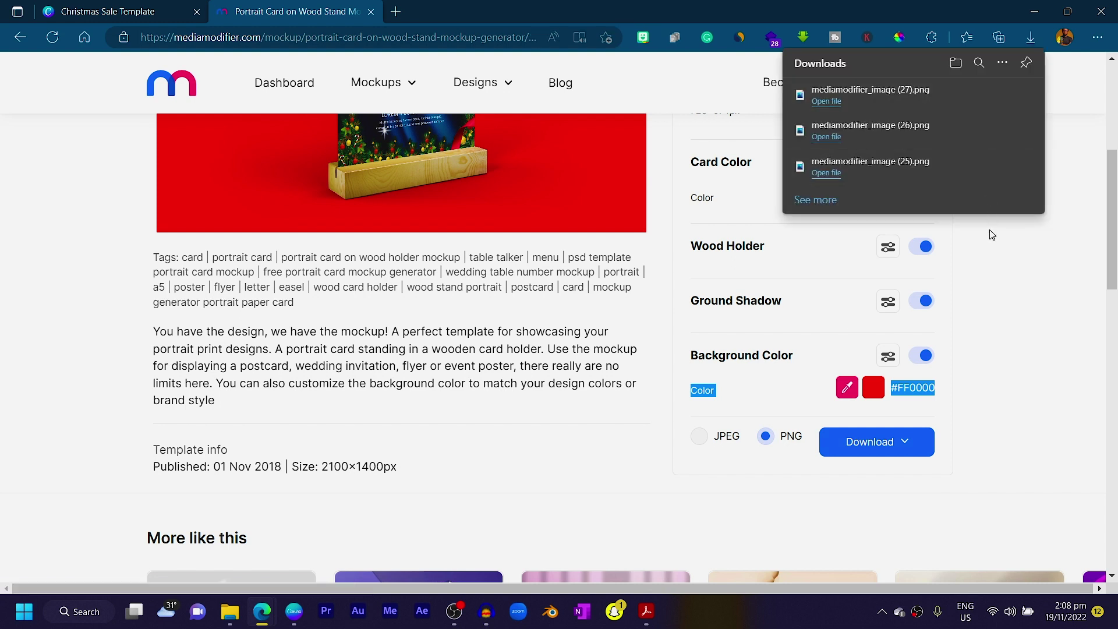
Dismiss the Edge downloads list and move on to the Stan Store My Store page.
{"action": "left_click", "coordinate": [1032, 303]}
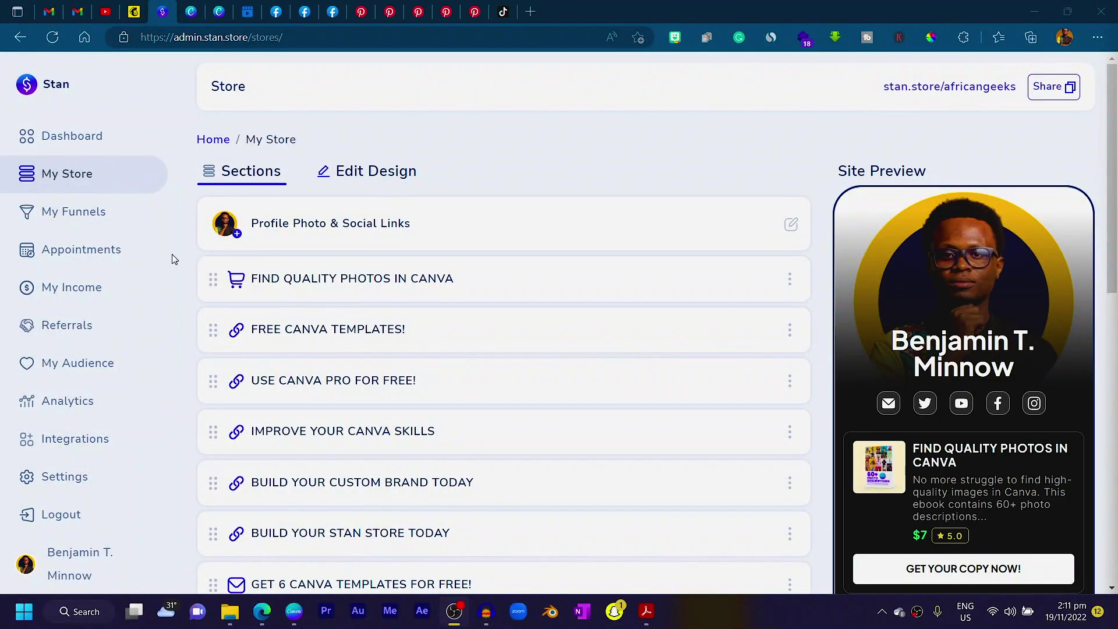
{"action": "scroll", "coordinate": [392, 239], "scroll_direction": "down", "scroll_amount": 8}
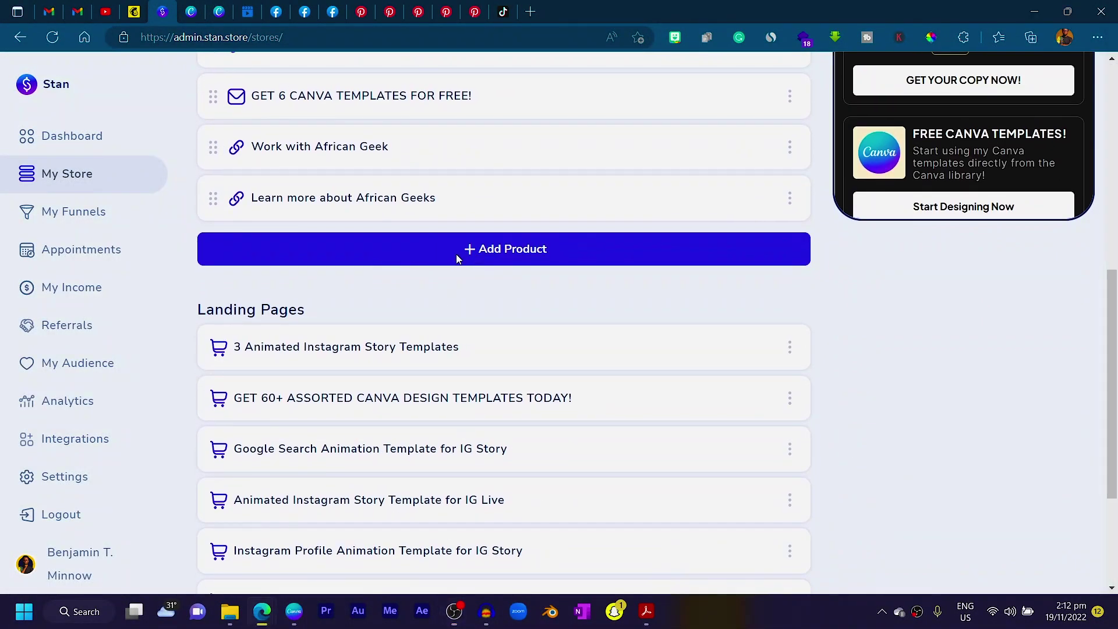
Start a new digital-download product with mediamodifier_image (25) uploaded and cropped as its thumbnail.
{"action": "left_click", "coordinate": [460, 250]}
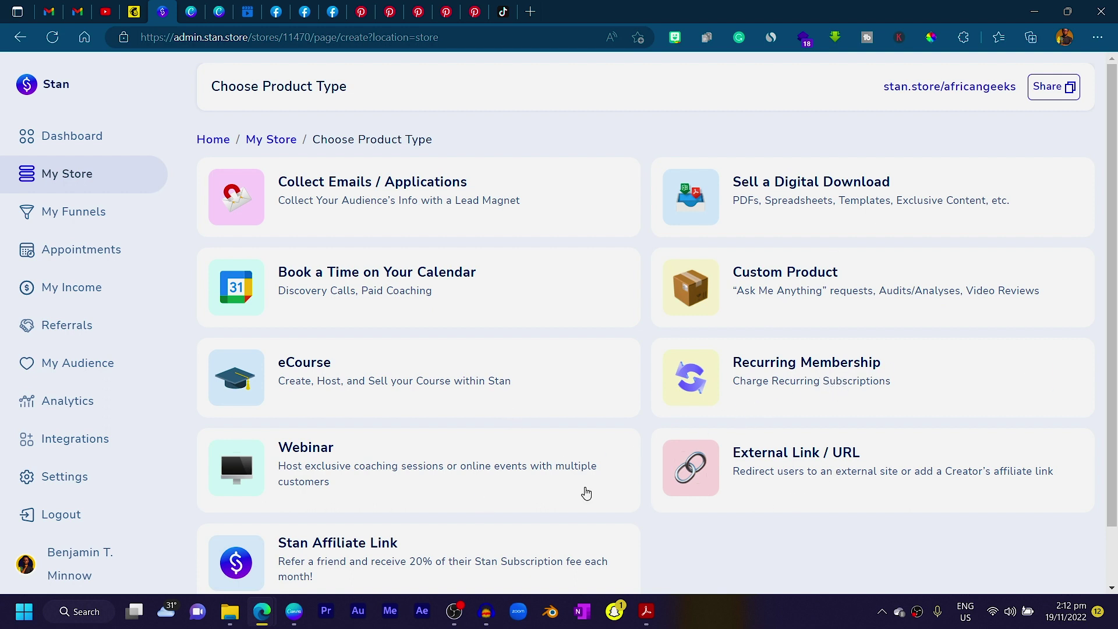
{"action": "left_click", "coordinate": [775, 198]}
{"action": "scroll", "coordinate": [512, 271], "scroll_direction": "down", "scroll_amount": 3}
{"action": "scroll", "coordinate": [539, 186], "scroll_direction": "up", "scroll_amount": 2}
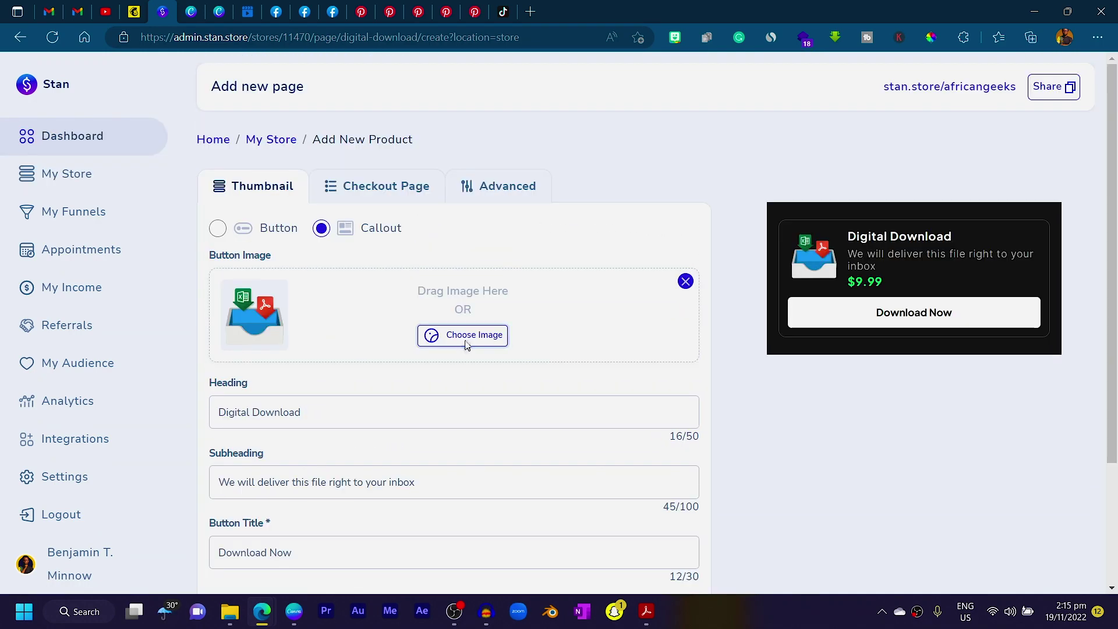
{"action": "left_click", "coordinate": [464, 342]}
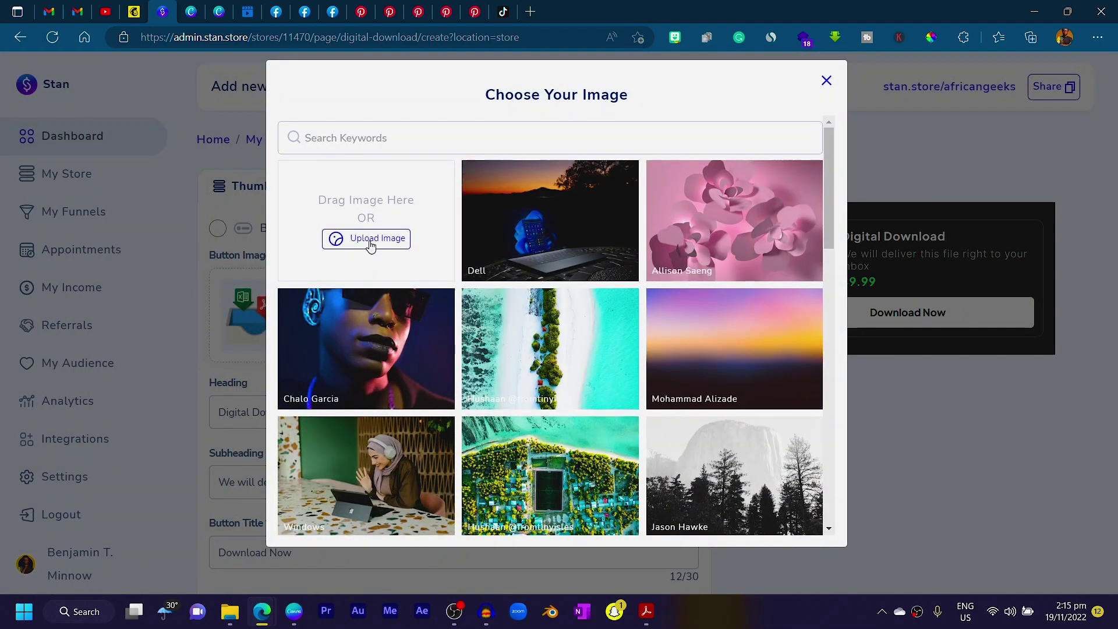
{"action": "left_click", "coordinate": [369, 240]}
{"action": "double_click", "coordinate": [429, 224]}
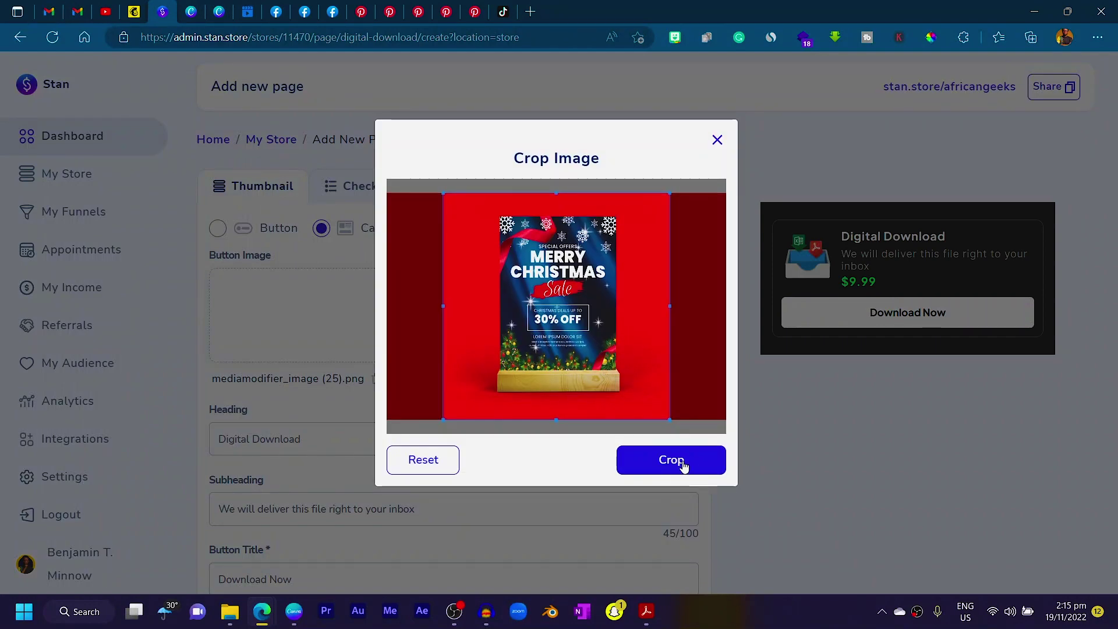
{"action": "left_click", "coordinate": [683, 464]}
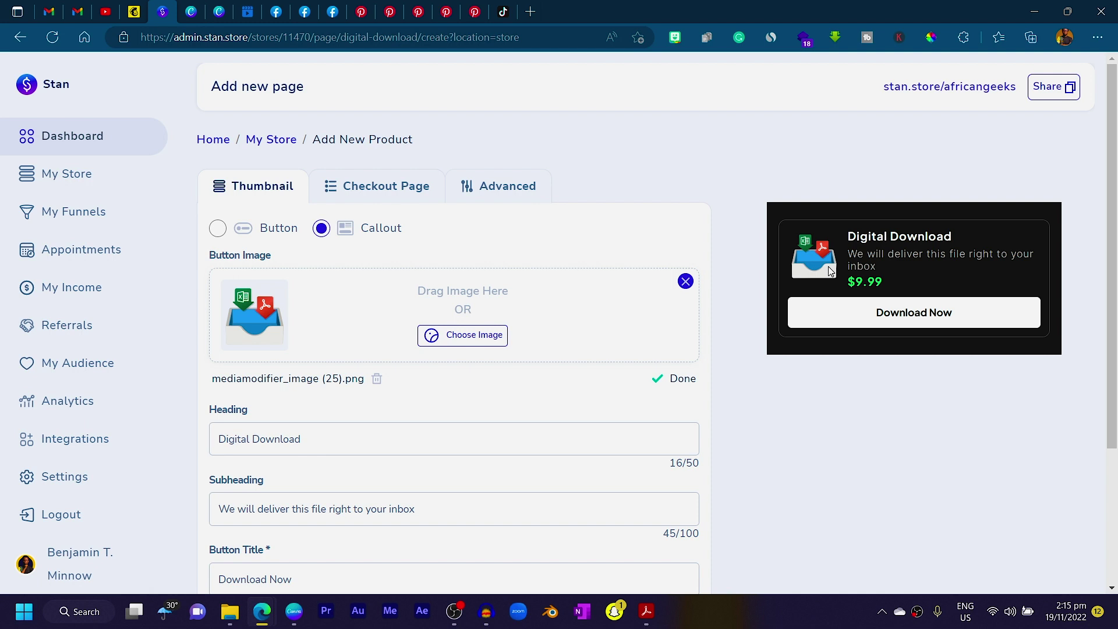
Paste CUSTOMIZABLE CHRISTMAS TEMPLATE as the heading and a holiday-season promotion as the subheading.
{"action": "scroll", "coordinate": [775, 442], "scroll_direction": "down", "scroll_amount": 3}
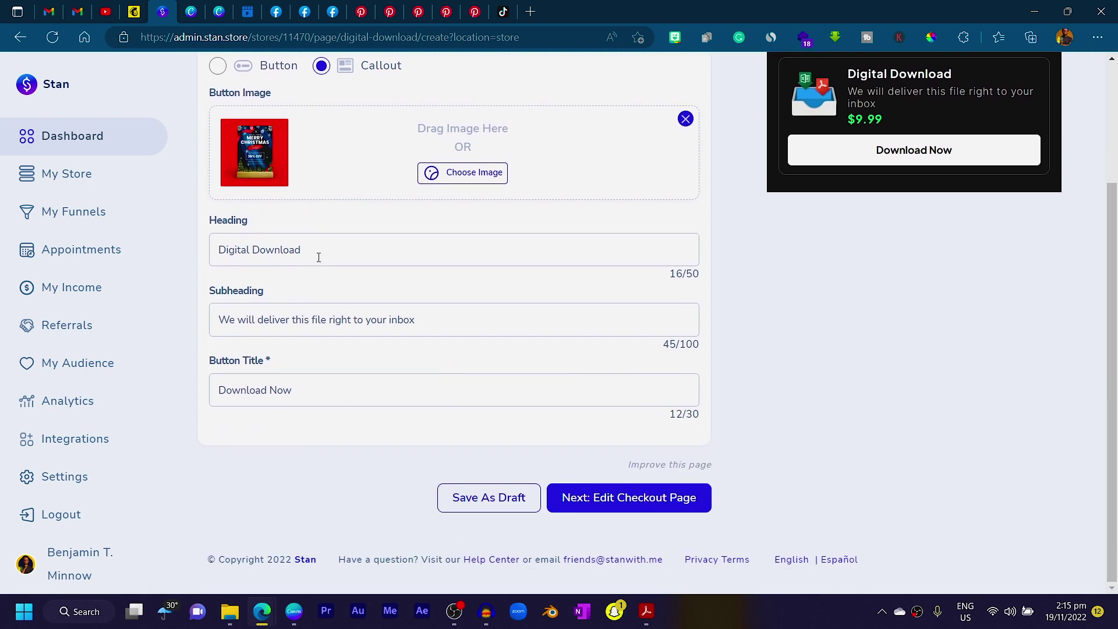
{"action": "left_click_drag", "start_coordinate": [297, 249], "coordinate": [175, 244]}
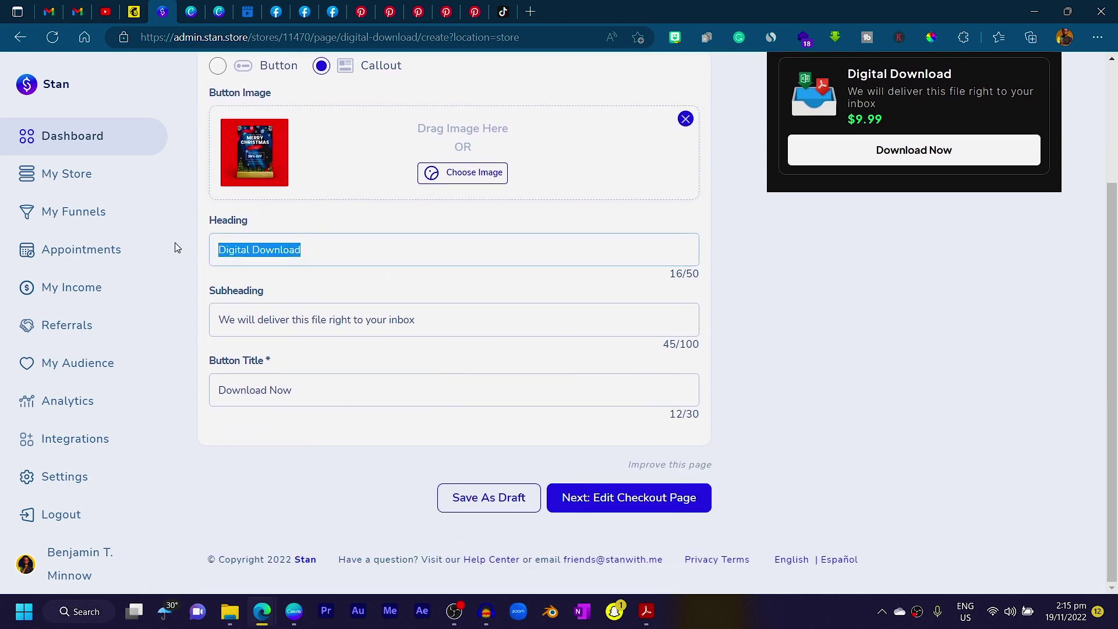
{"action": "type", "text": "CUSTOMIZABLE CHRISTMAS TEMPLATE"}
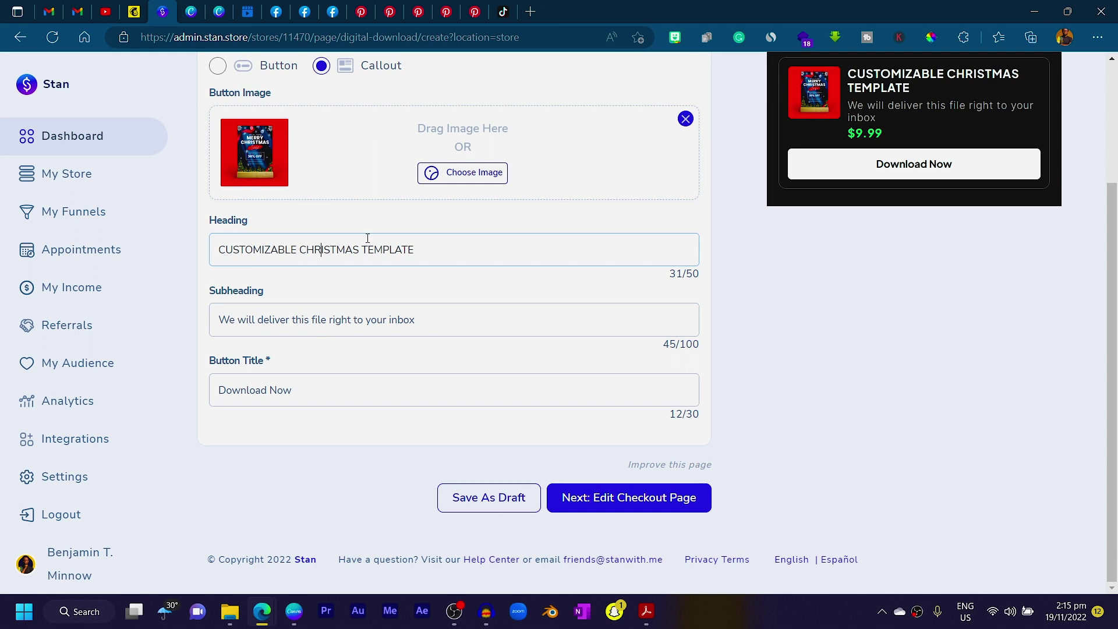
{"action": "left_click_drag", "start_coordinate": [394, 328], "coordinate": [213, 341]}
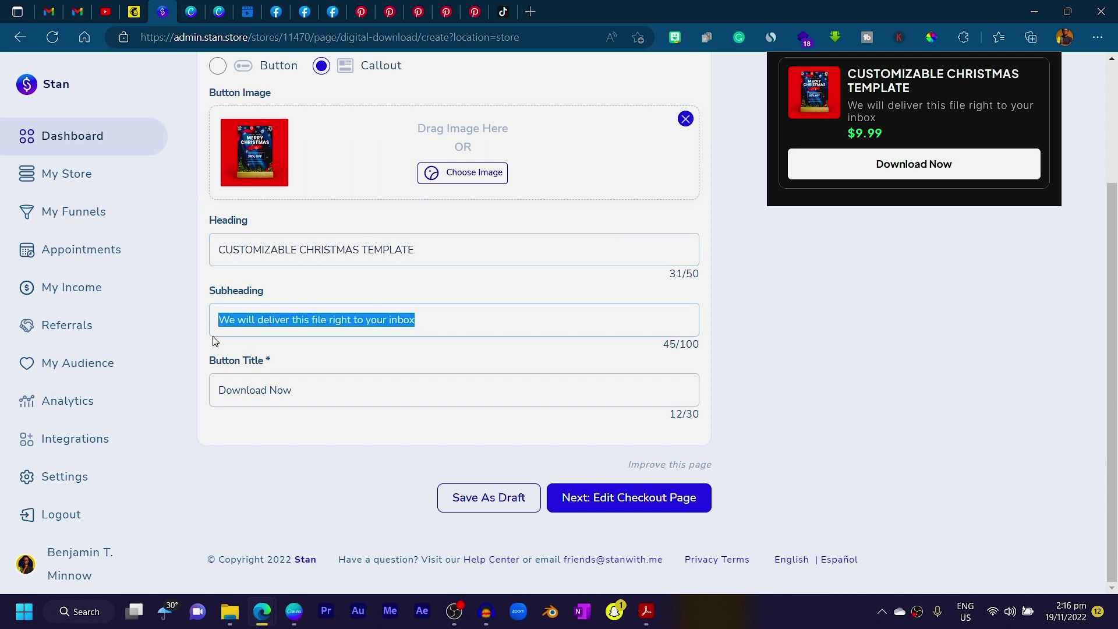
{"action": "type", "text": "Promote your Christmas offers to make the best out of the holiday season."}
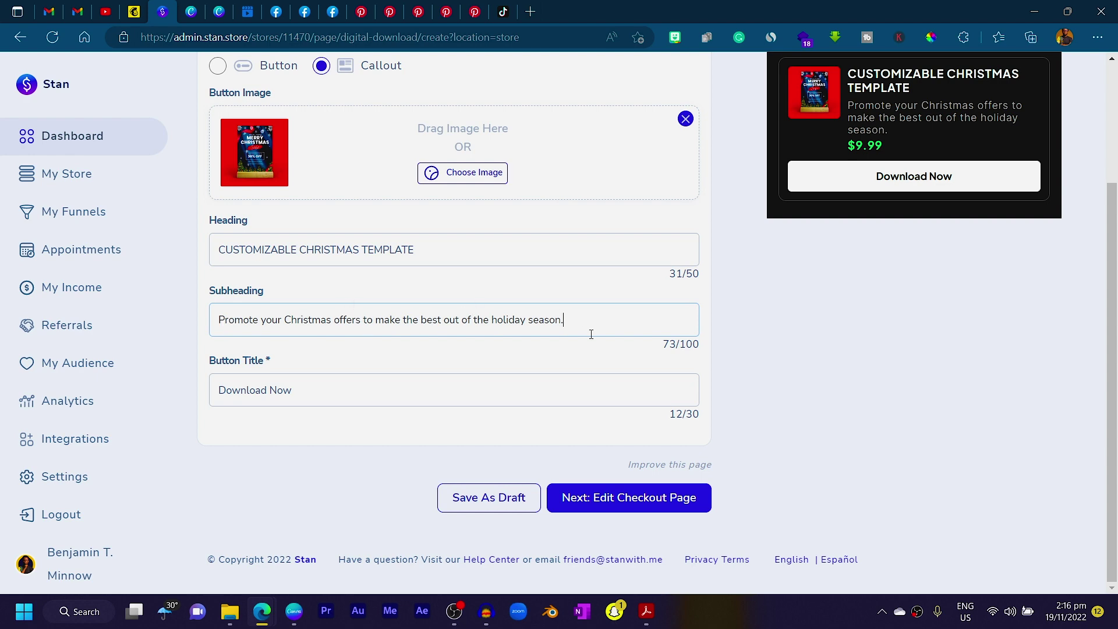
{"action": "scroll", "coordinate": [537, 435], "scroll_direction": "up", "scroll_amount": 3}
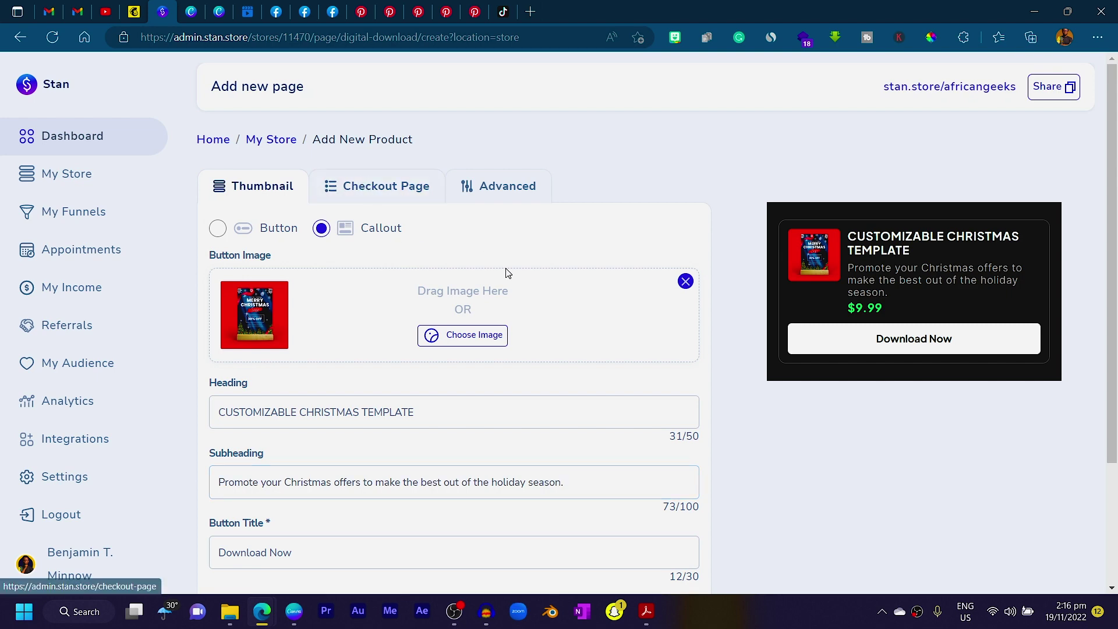
On the Checkout Page, upload and crop mediamodifier_image (27) as the header image.
{"action": "left_click", "coordinate": [385, 191]}
{"action": "scroll", "coordinate": [460, 285], "scroll_direction": "down", "scroll_amount": 2}
{"action": "scroll", "coordinate": [472, 291], "scroll_direction": "down", "scroll_amount": 2}
{"action": "scroll", "coordinate": [527, 316], "scroll_direction": "up", "scroll_amount": 3}
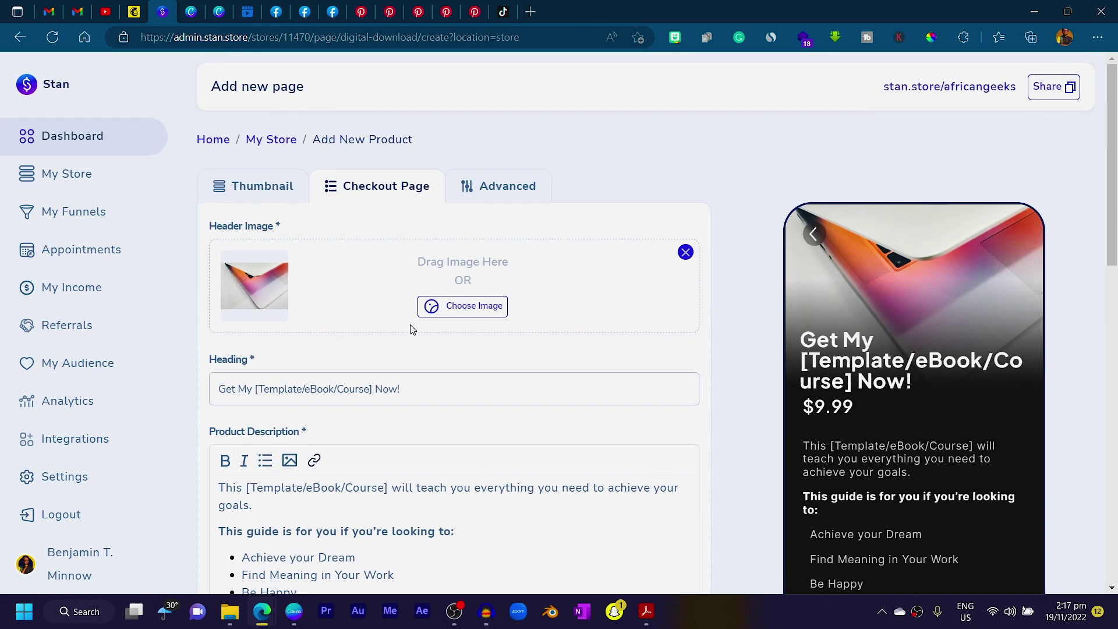
{"action": "left_click", "coordinate": [472, 305]}
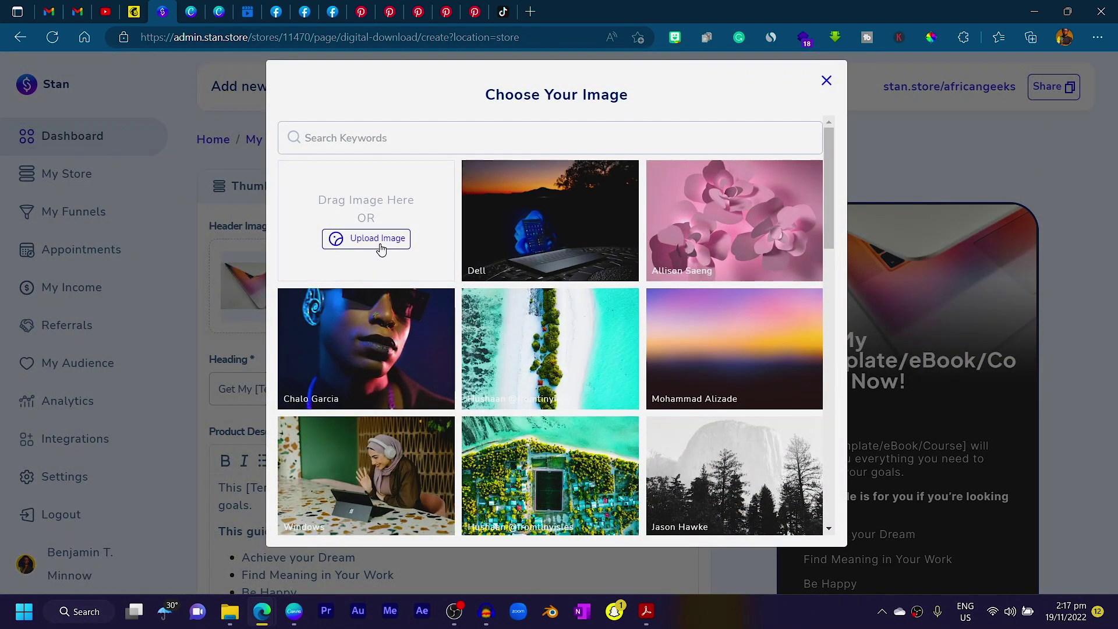
{"action": "left_click", "coordinate": [375, 232]}
{"action": "double_click", "coordinate": [307, 210]}
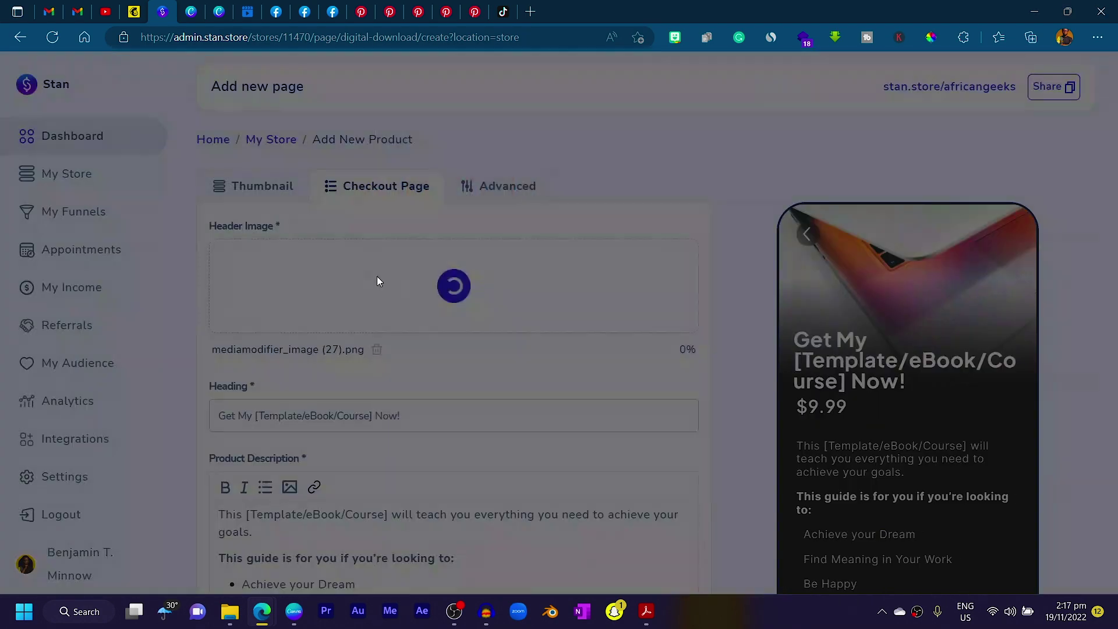
{"action": "left_click", "coordinate": [668, 461]}
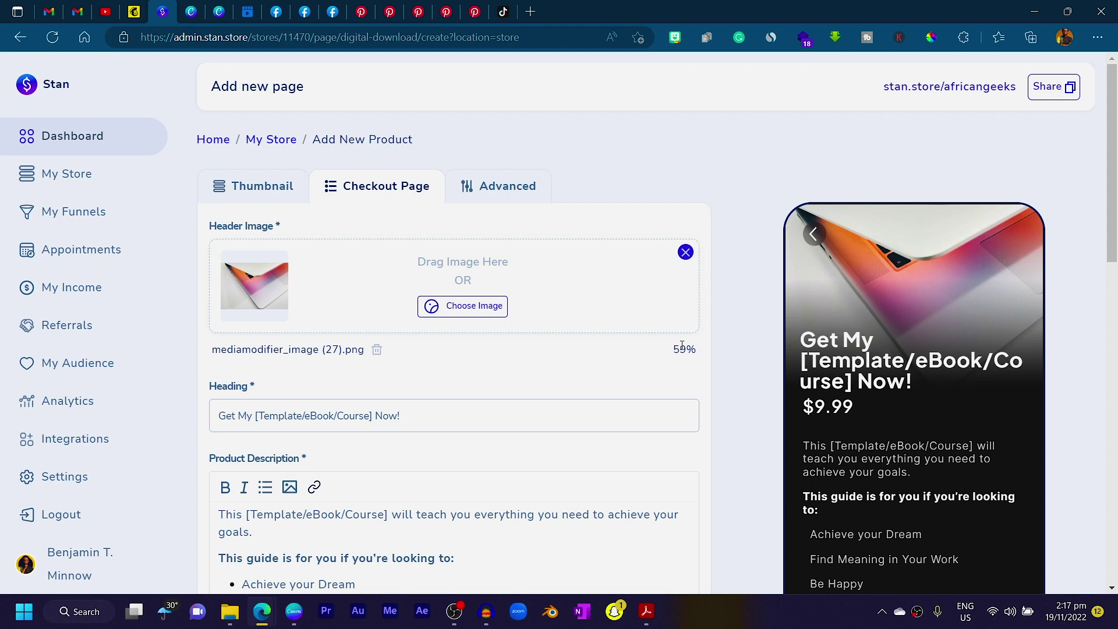
Change the checkout heading to 'Get My CHRISTMAS TEMPLATE Now!'.
{"action": "scroll", "coordinate": [542, 332], "scroll_direction": "down", "scroll_amount": 3}
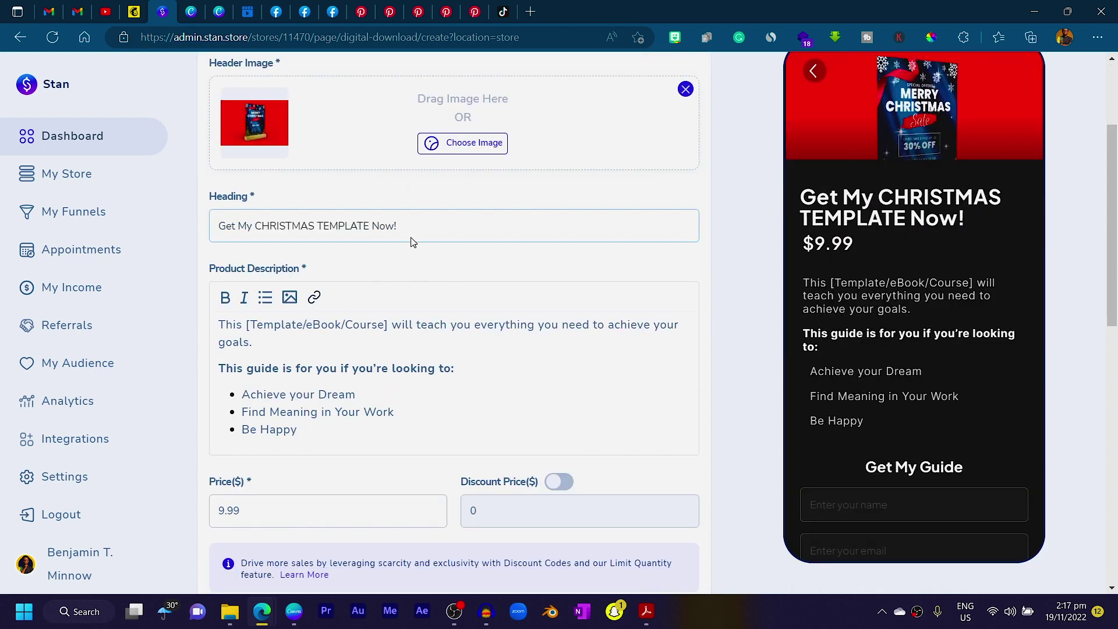
{"action": "left_click", "coordinate": [373, 240]}
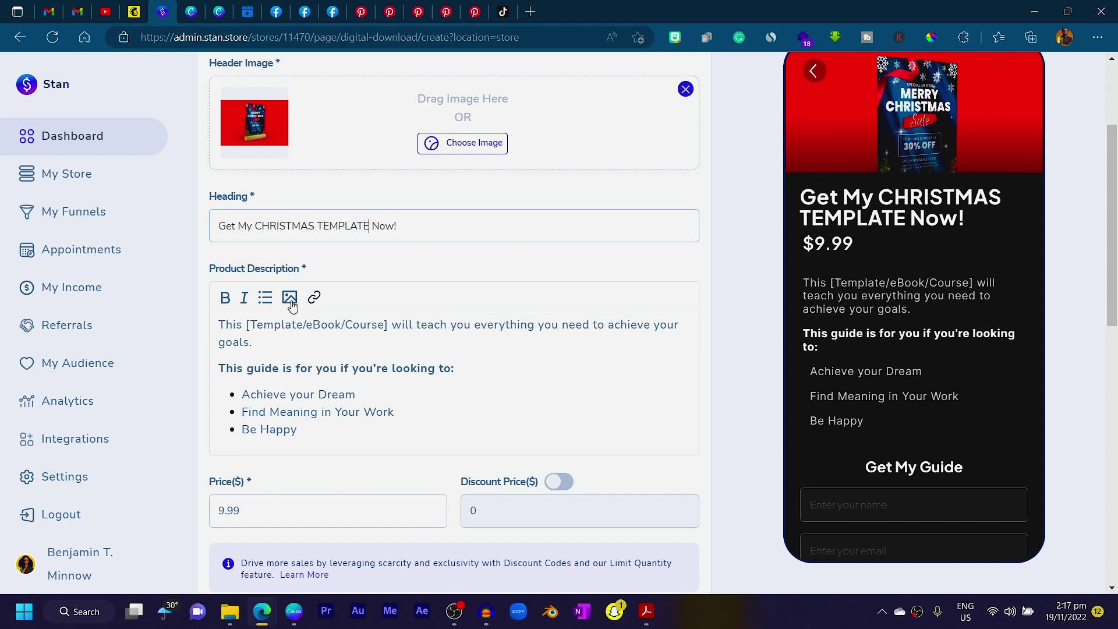
{"action": "scroll", "coordinate": [292, 306], "scroll_direction": "down", "scroll_amount": 2}
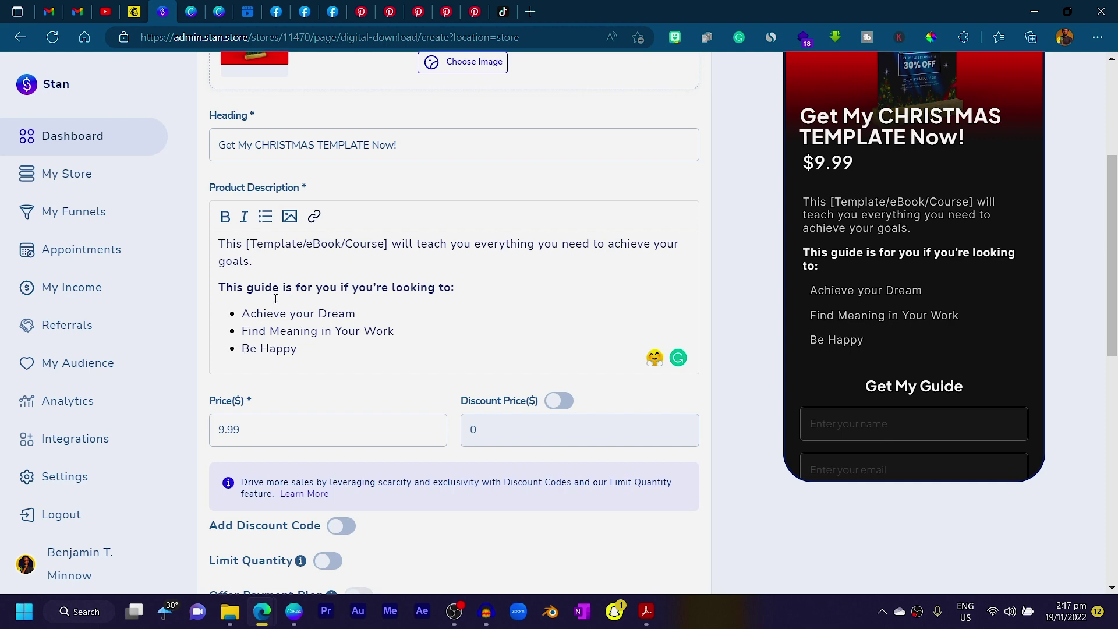
{"action": "scroll", "coordinate": [285, 303], "scroll_direction": "down", "scroll_amount": 4}
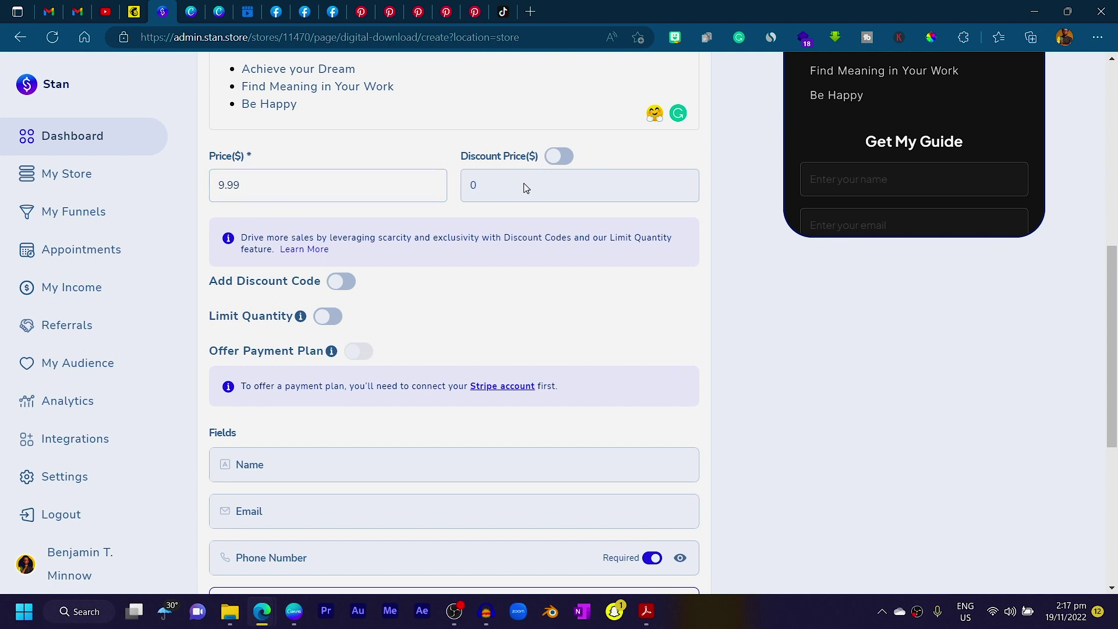
Try the Discount Price, Discount Code and Limit Quantity toggles, leaving all three off.
{"action": "left_click", "coordinate": [551, 161]}
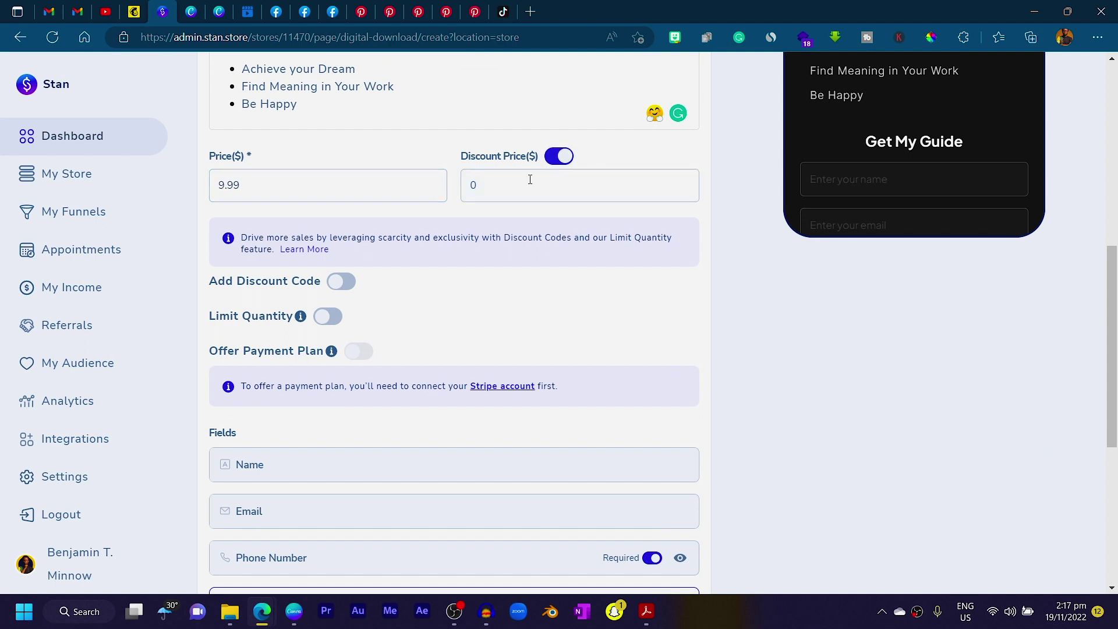
{"action": "left_click", "coordinate": [560, 156]}
{"action": "scroll", "coordinate": [324, 319], "scroll_direction": "down", "scroll_amount": 2}
{"action": "scroll", "coordinate": [324, 319], "scroll_direction": "down", "scroll_amount": 1}
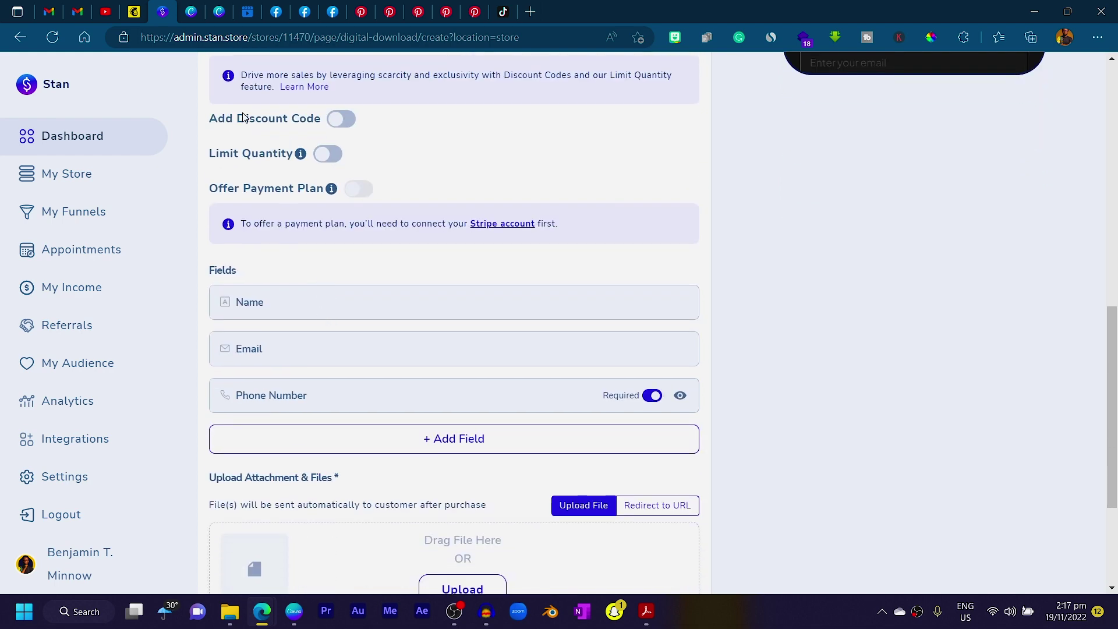
{"action": "left_click", "coordinate": [340, 119]}
{"action": "left_click", "coordinate": [341, 118]}
{"action": "left_click", "coordinate": [326, 153]}
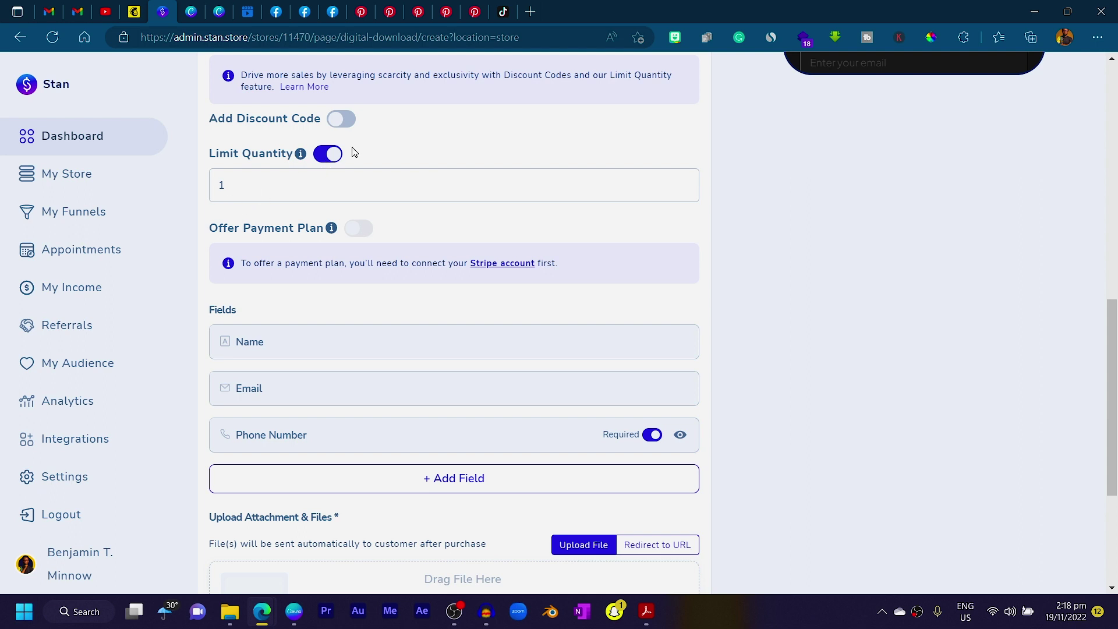
{"action": "left_click", "coordinate": [328, 154]}
{"action": "scroll", "coordinate": [201, 251], "scroll_direction": "down", "scroll_amount": 2}
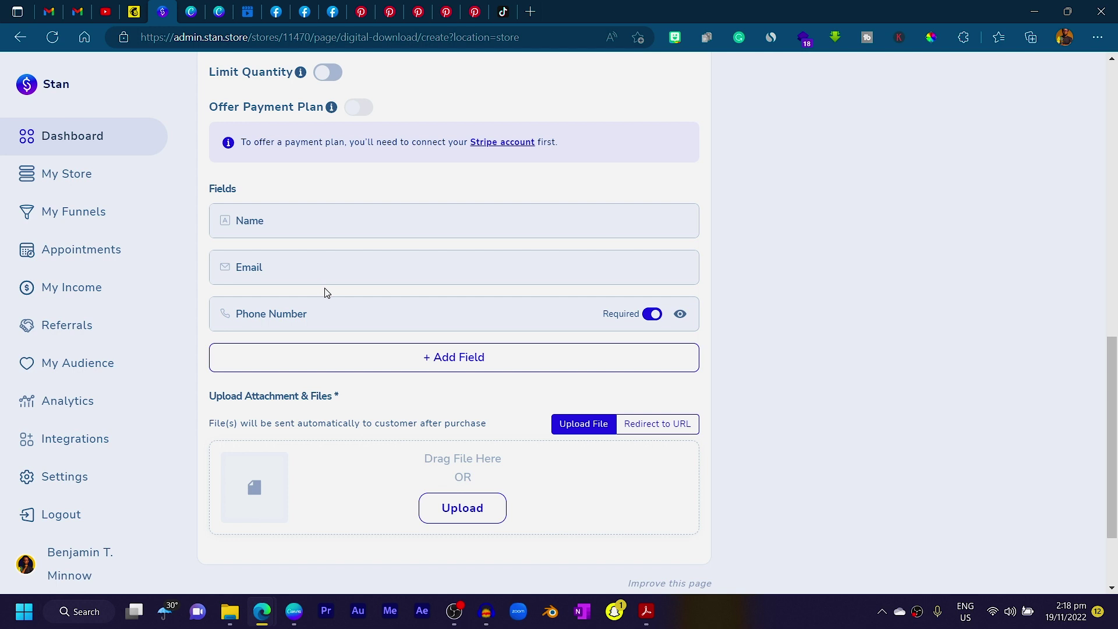
Make the Phone Number checkout field optional and hide it from buyers.
{"action": "left_click", "coordinate": [469, 357]}
{"action": "left_click", "coordinate": [738, 376]}
{"action": "left_click", "coordinate": [651, 315]}
{"action": "left_click", "coordinate": [680, 314]}
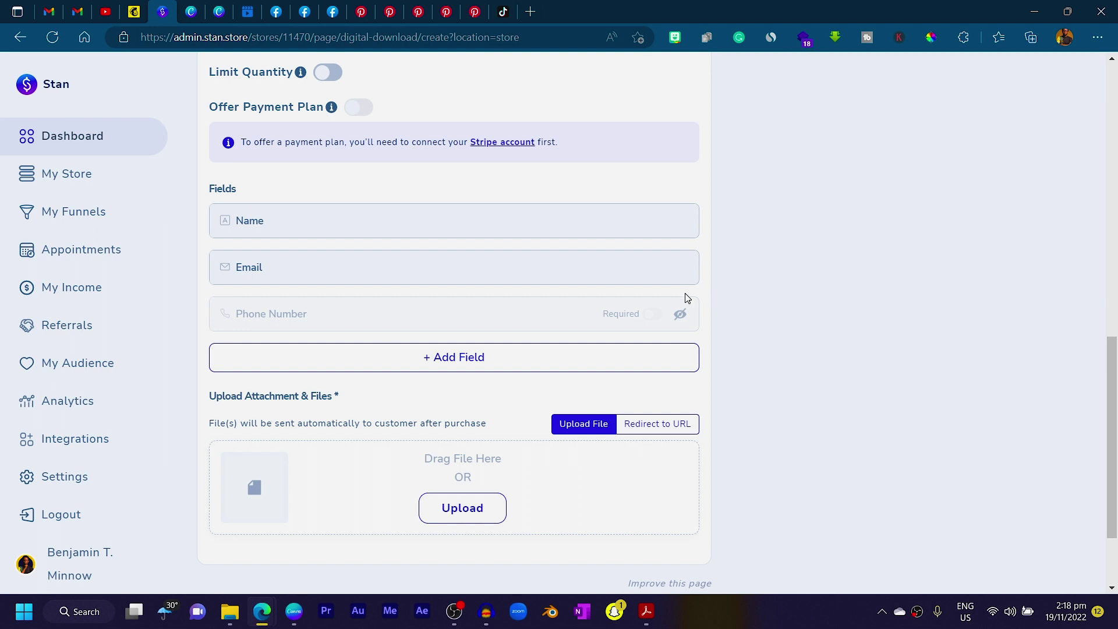
{"action": "scroll", "coordinate": [402, 396], "scroll_direction": "down", "scroll_amount": 2}
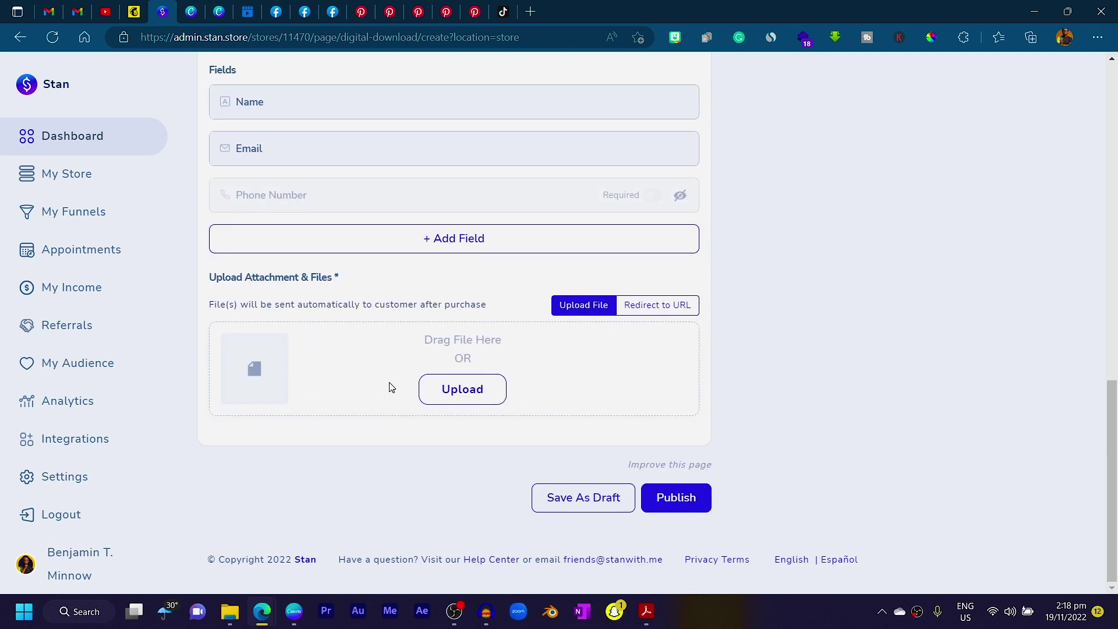
Attach Canva Product Downloadable File Template.pdf as the product's downloadable file.
{"action": "left_click", "coordinate": [457, 403]}
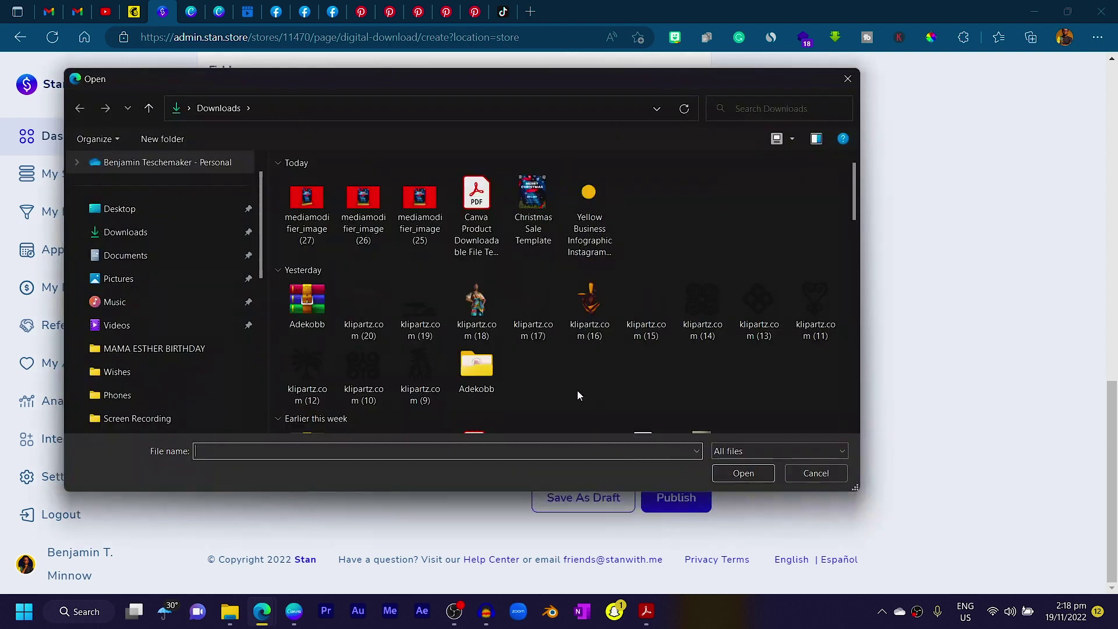
{"action": "left_click", "coordinate": [480, 208]}
{"action": "double_click", "coordinate": [479, 208]}
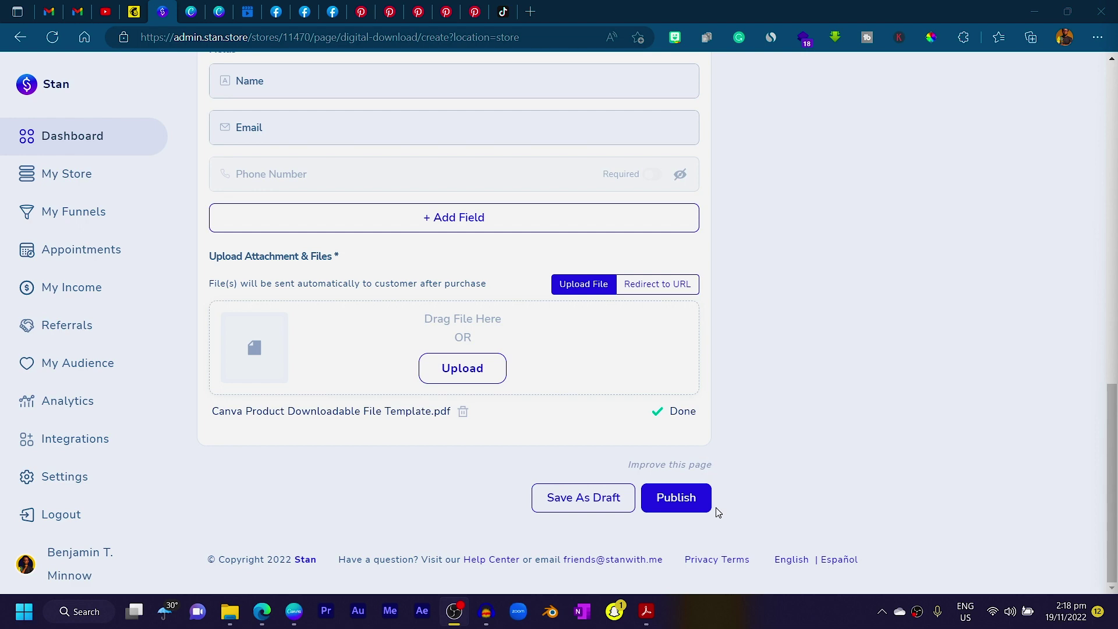
{"action": "scroll", "coordinate": [766, 427], "scroll_direction": "up", "scroll_amount": 15}
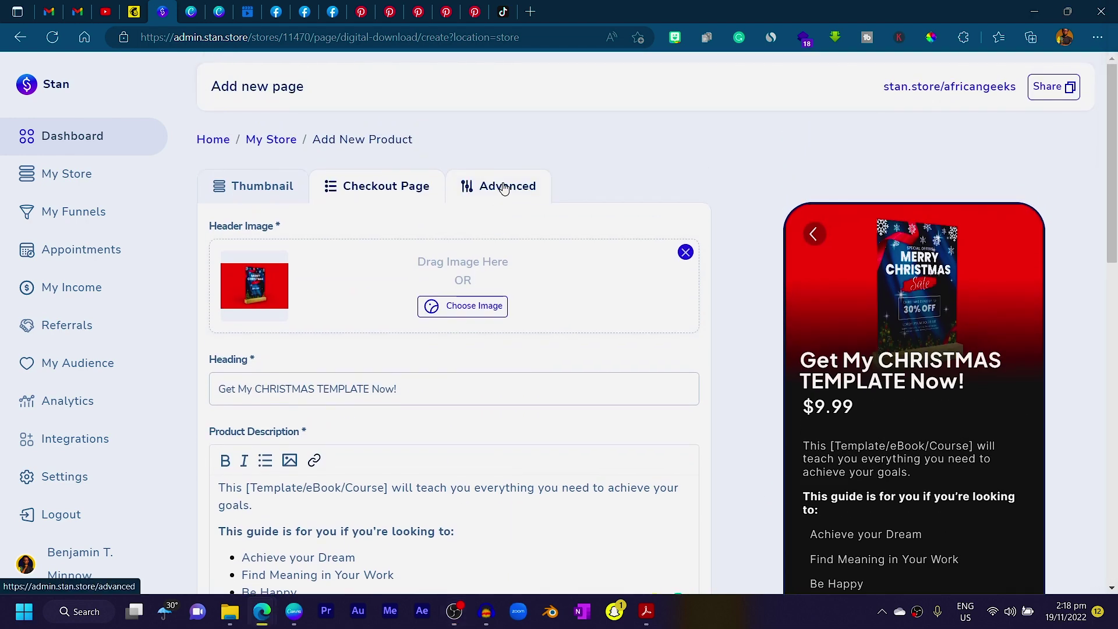
In Advanced settings, trial an order bump with GET 60+ PRO-DESIGNED TEMPLATES, disable it, expand Affiliate Share.
{"action": "left_click", "coordinate": [502, 187]}
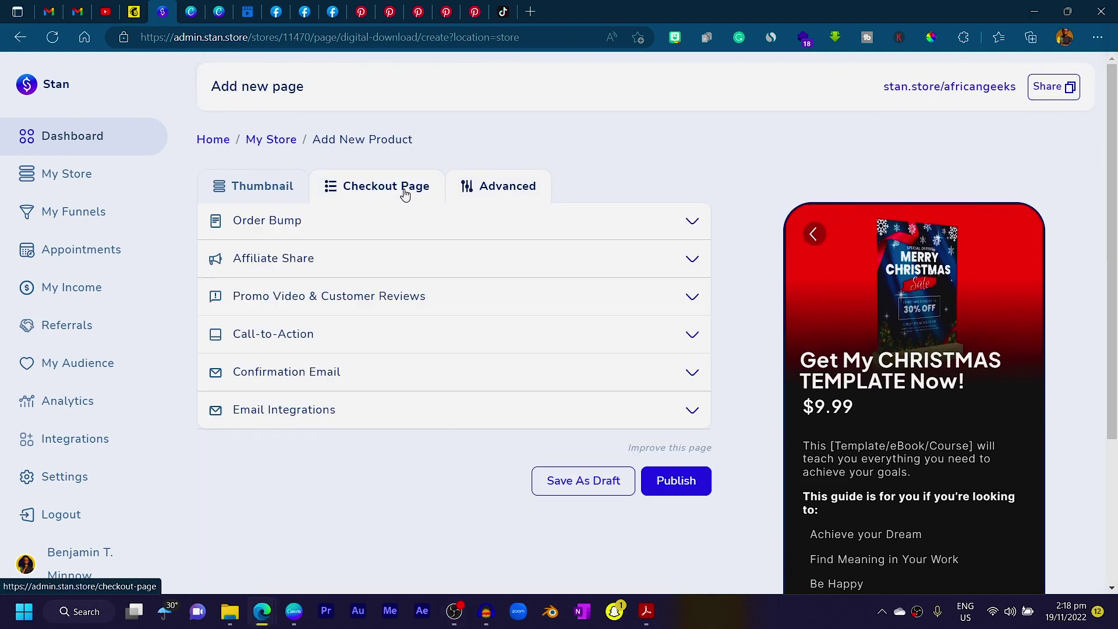
{"action": "left_click", "coordinate": [280, 223]}
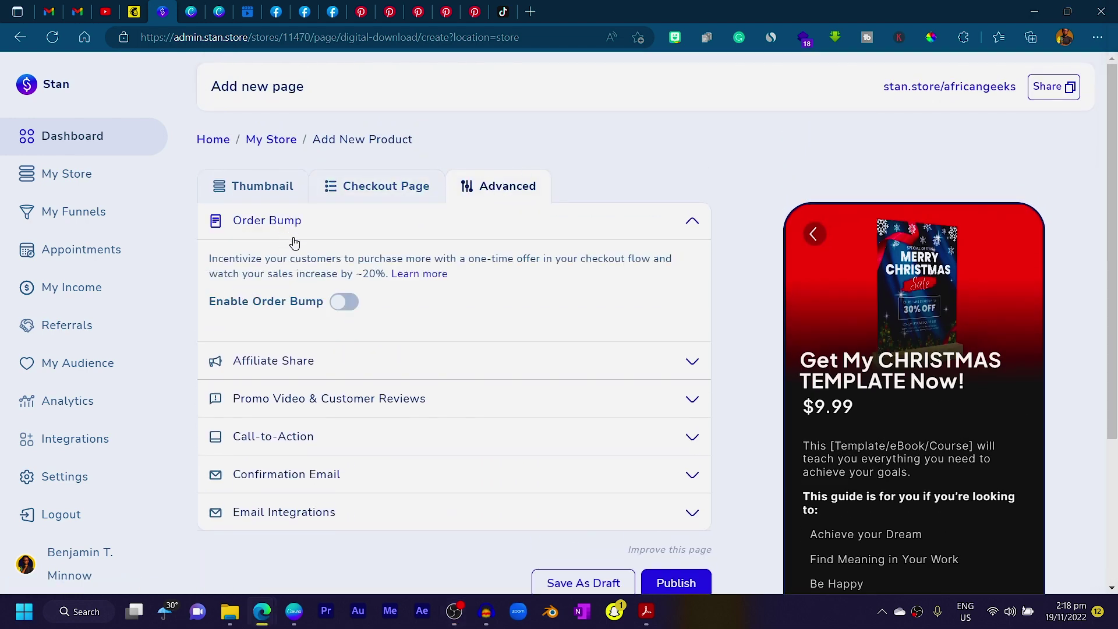
{"action": "left_click", "coordinate": [347, 302]}
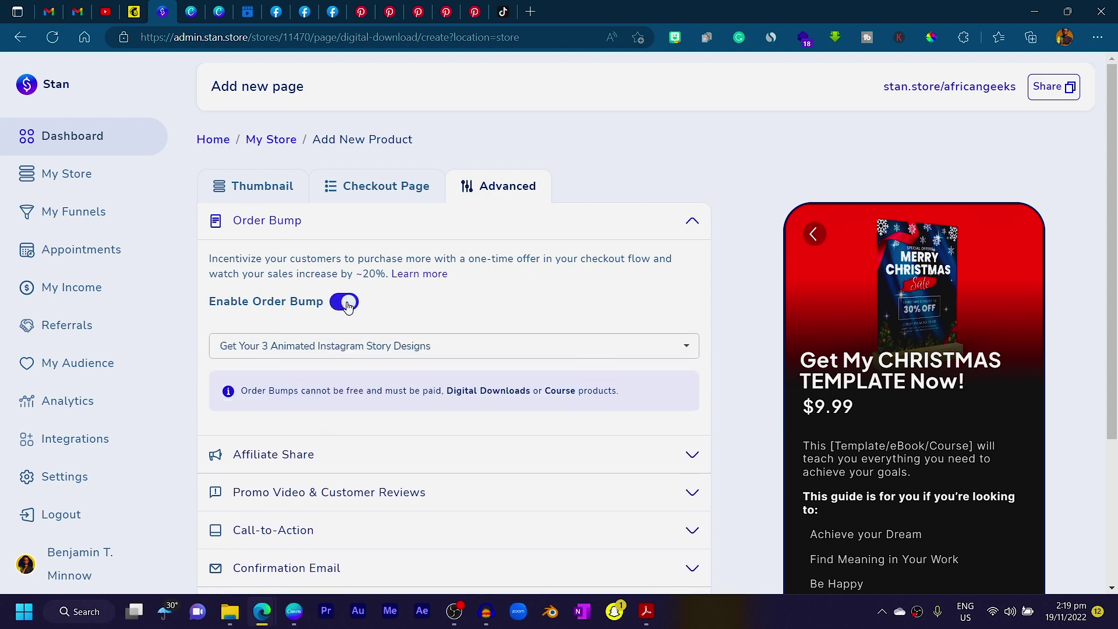
{"action": "left_click", "coordinate": [362, 353]}
{"action": "scroll", "coordinate": [319, 384], "scroll_direction": "down", "scroll_amount": 2}
{"action": "scroll", "coordinate": [349, 395], "scroll_direction": "up", "scroll_amount": 1}
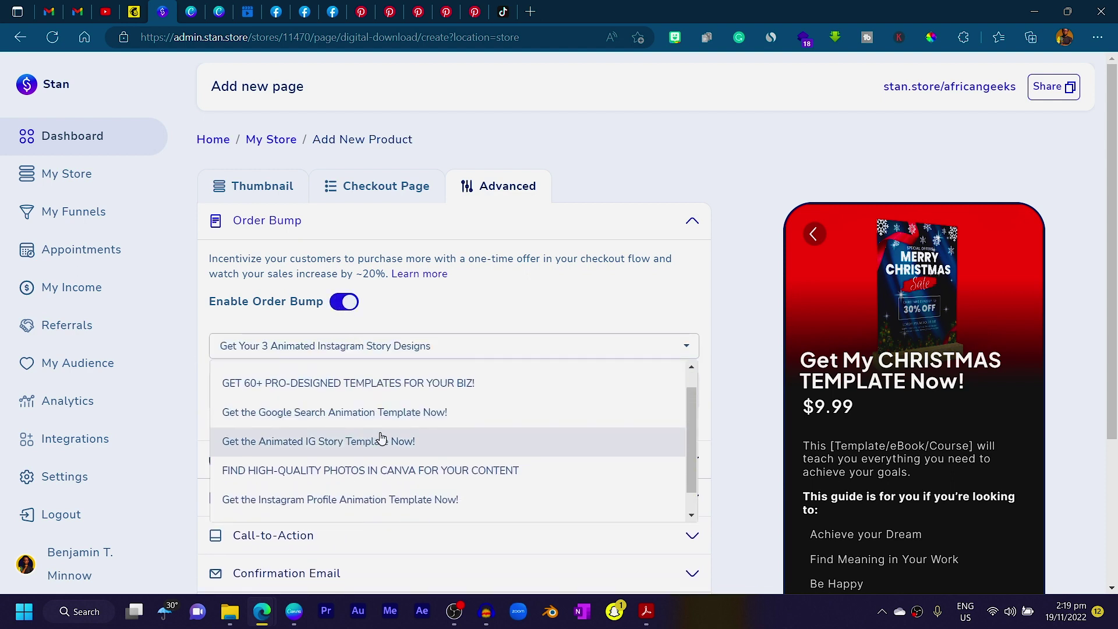
{"action": "left_click", "coordinate": [287, 387]}
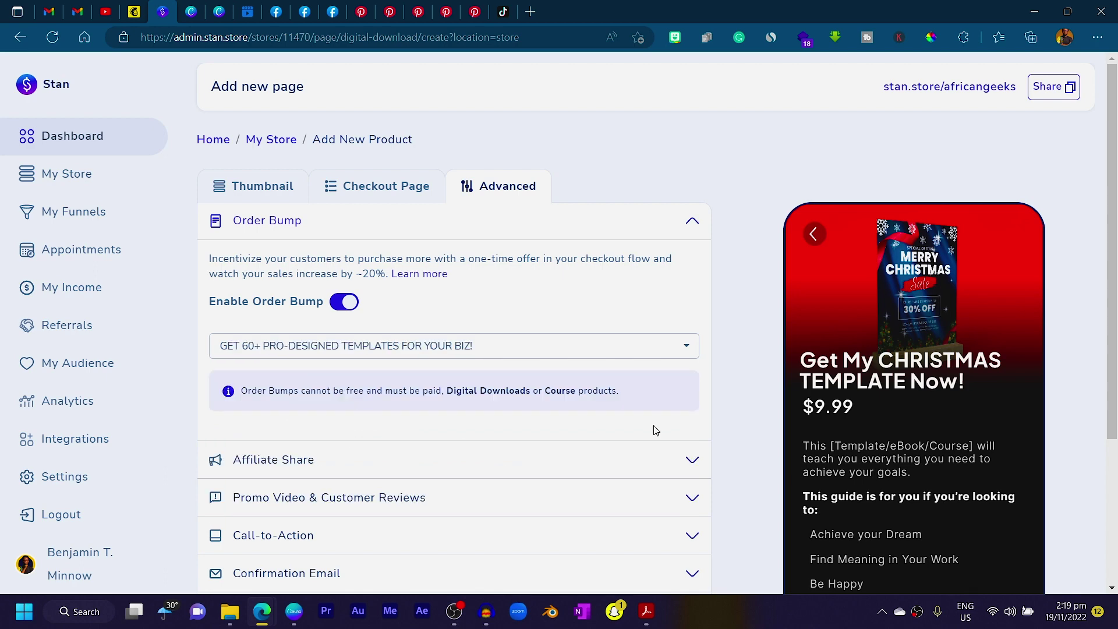
{"action": "scroll", "coordinate": [914, 408], "scroll_direction": "down", "scroll_amount": 1}
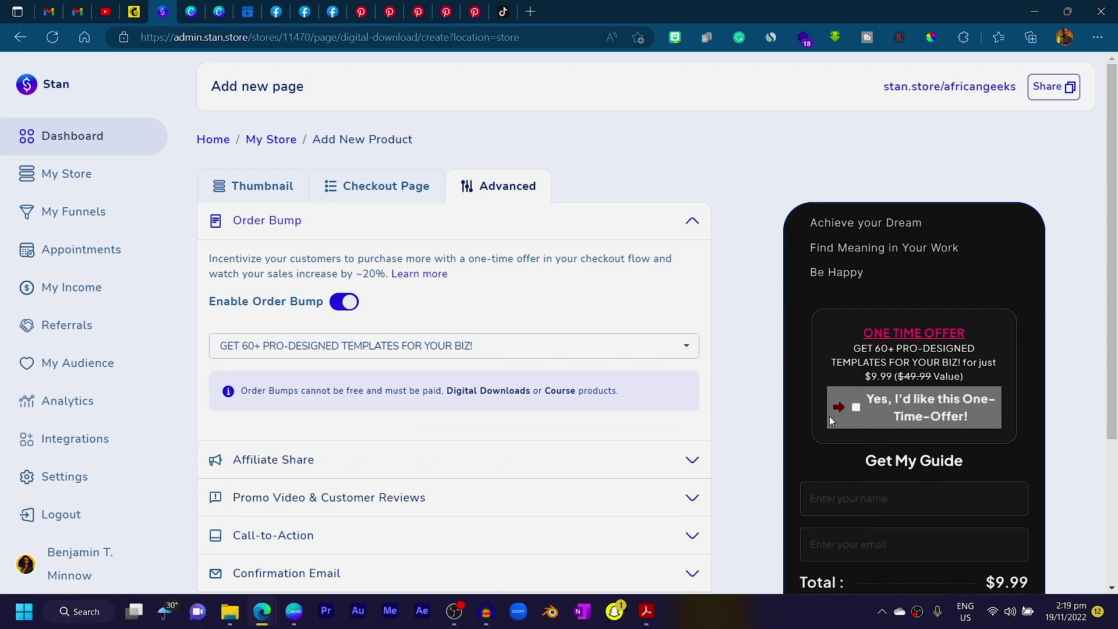
{"action": "scroll", "coordinate": [575, 535], "scroll_direction": "down", "scroll_amount": 3}
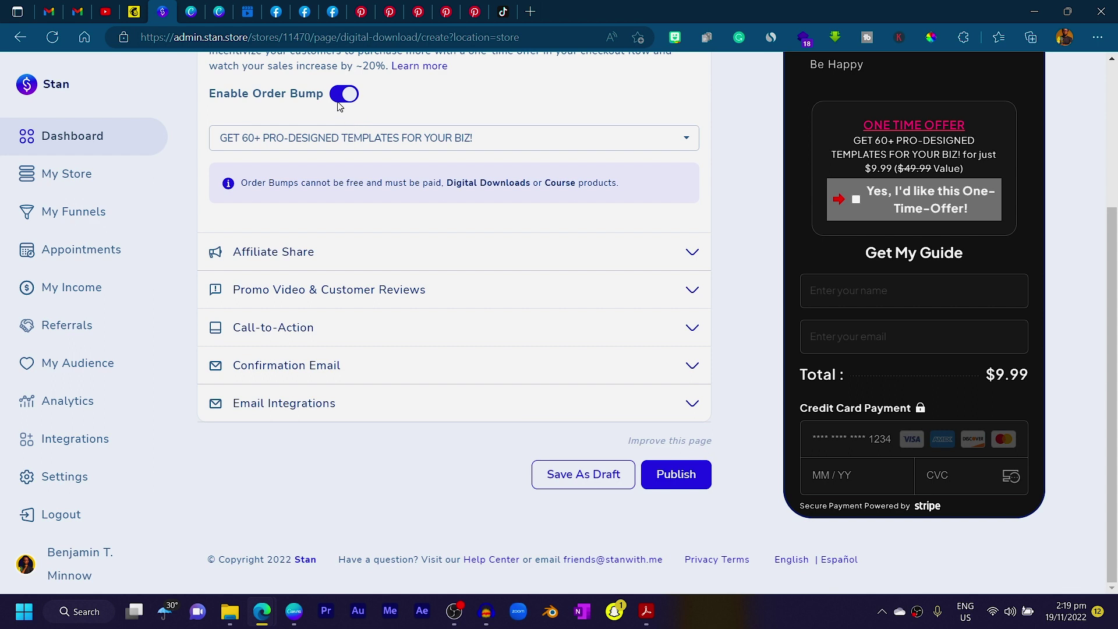
{"action": "left_click", "coordinate": [343, 94]}
{"action": "left_click", "coordinate": [269, 162]}
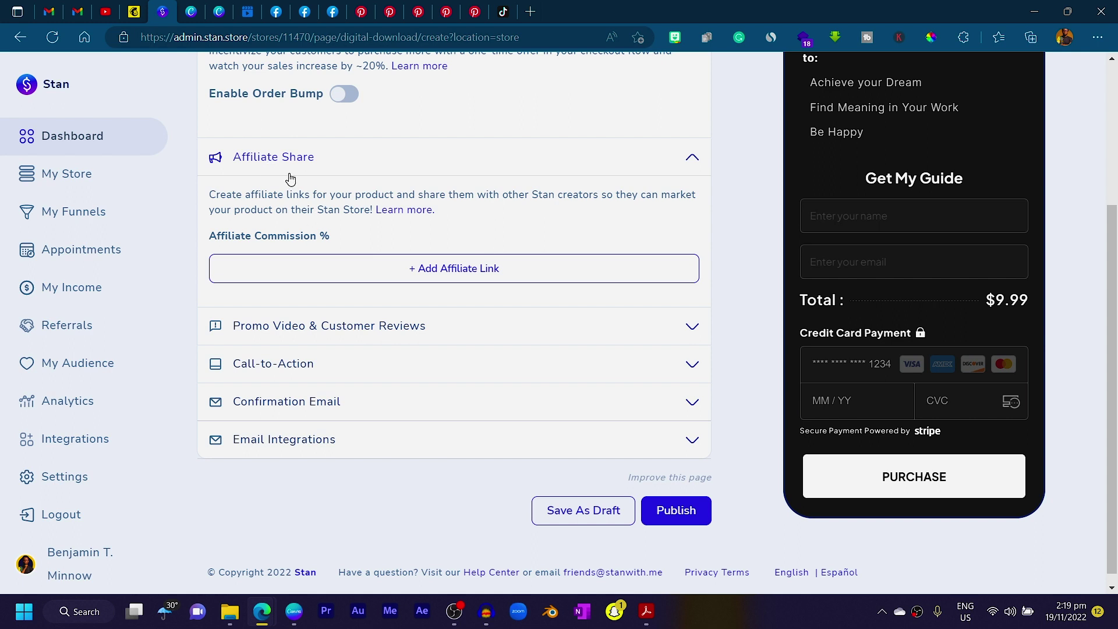
{"action": "scroll", "coordinate": [303, 221], "scroll_direction": "down", "scroll_amount": 1}
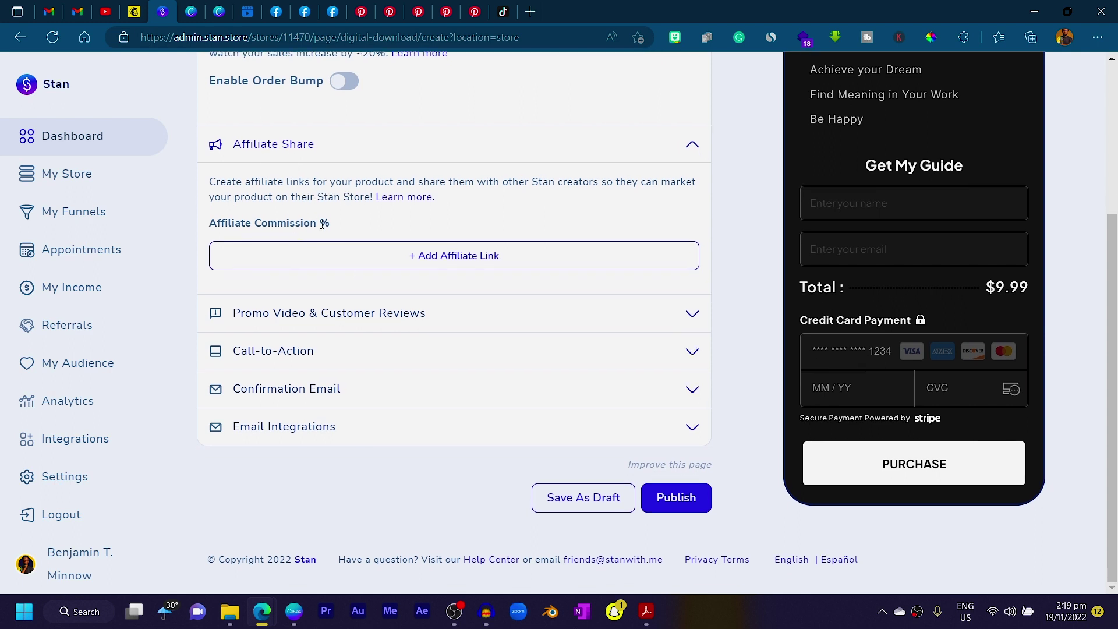
Change the Call-to-Action bottom title from 'Get My Guide' to 'Get My Template'.
{"action": "left_click", "coordinate": [310, 326]}
{"action": "scroll", "coordinate": [309, 336], "scroll_direction": "down", "scroll_amount": 4}
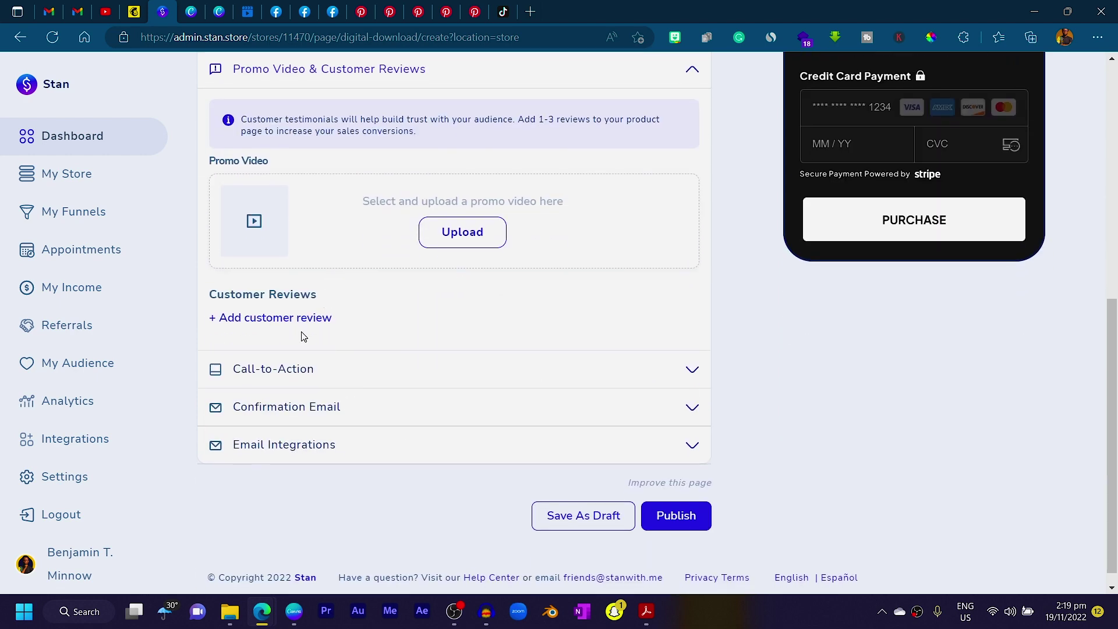
{"action": "left_click", "coordinate": [305, 368]}
{"action": "scroll", "coordinate": [385, 341], "scroll_direction": "up", "scroll_amount": 1}
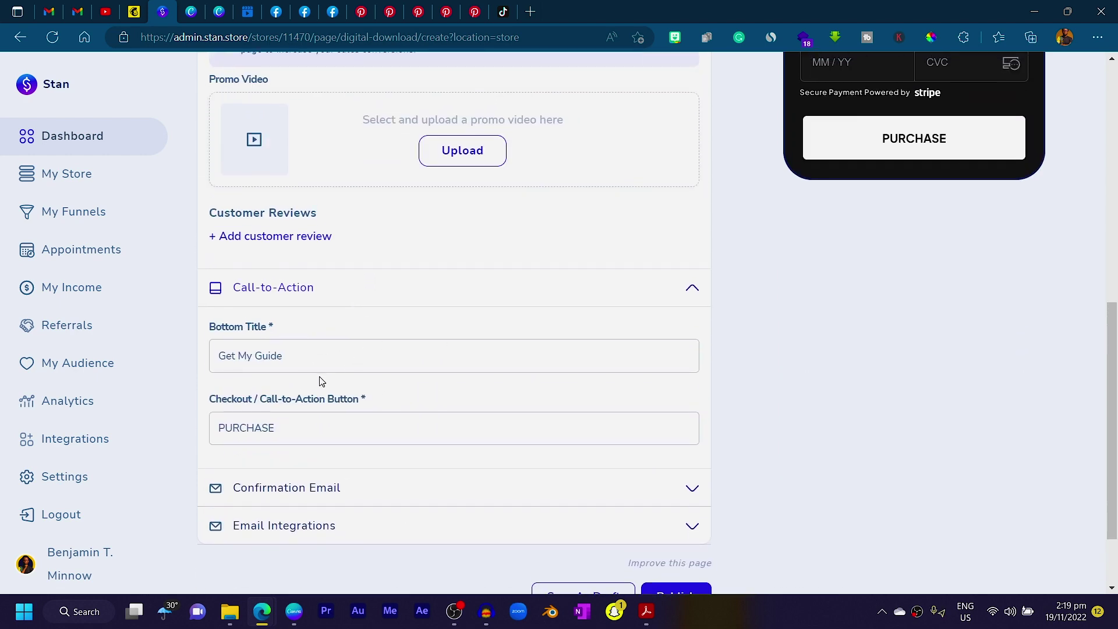
{"action": "left_click_drag", "start_coordinate": [294, 362], "coordinate": [258, 366]}
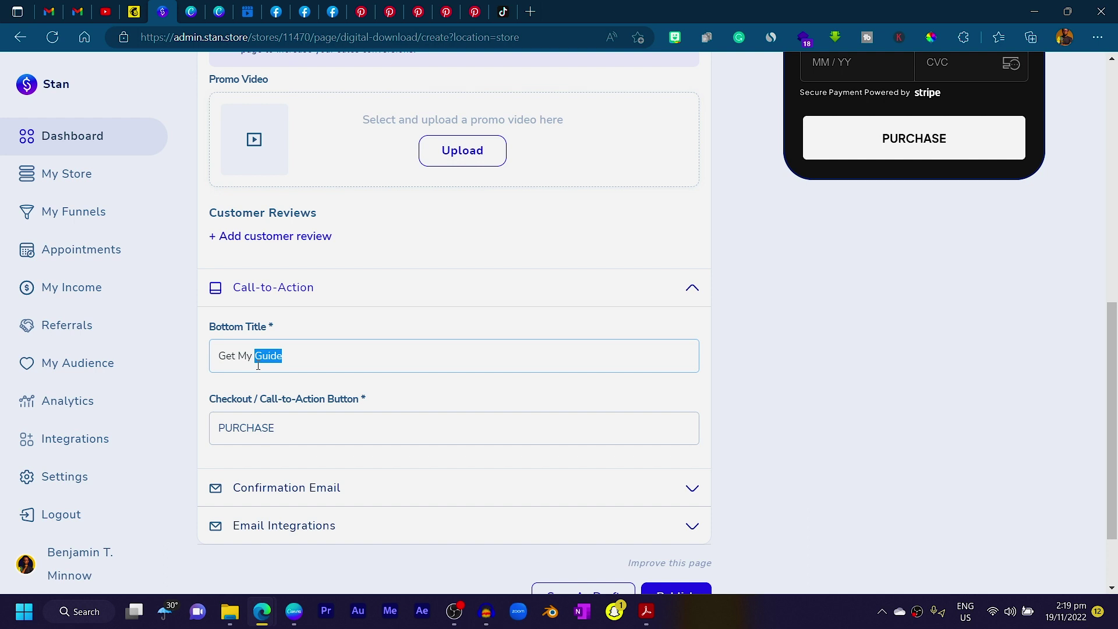
{"action": "type", "text": "tEMPLAYE"}
{"action": "key", "text": "BackSpace"}
{"action": "key", "text": "Caps_Lock"}
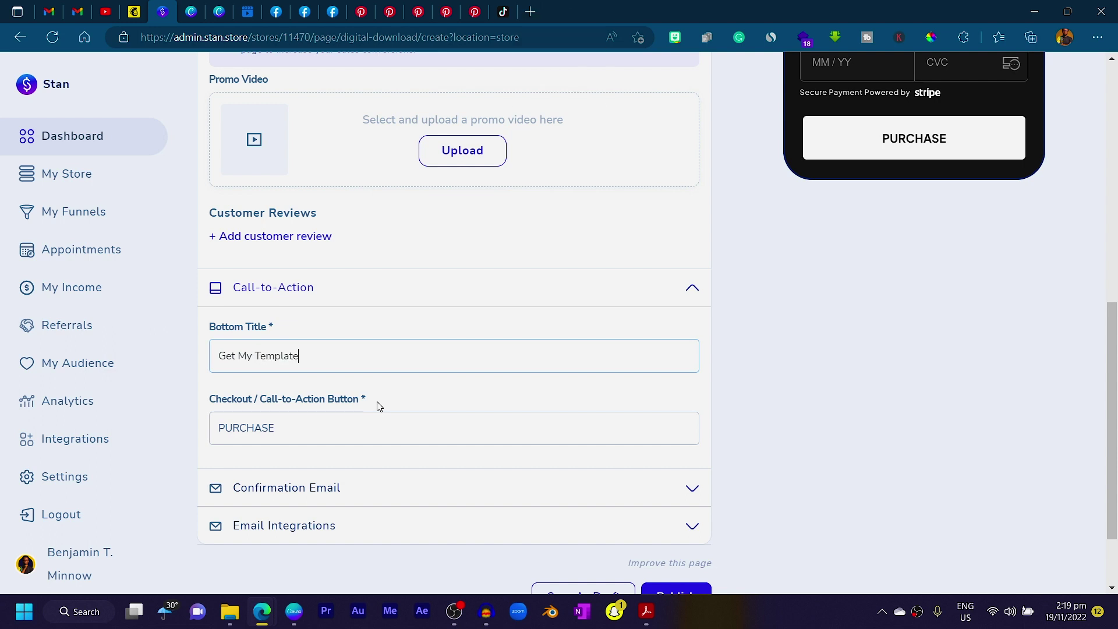
Expand the Confirmation Email settings to show the default subject and body.
{"action": "scroll", "coordinate": [923, 198], "scroll_direction": "up", "scroll_amount": 1}
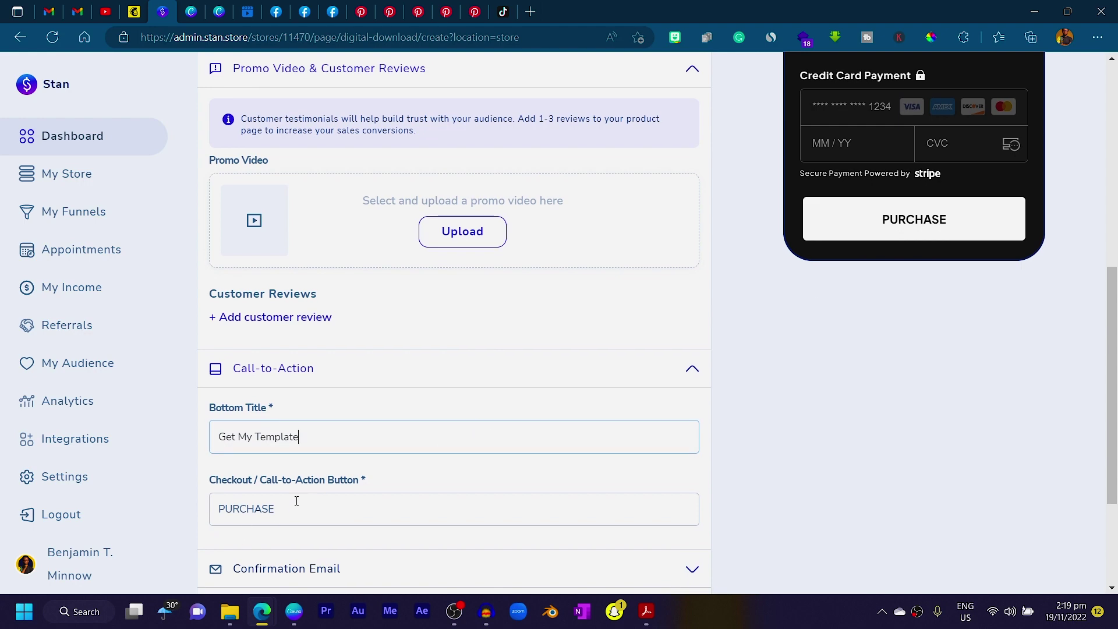
{"action": "scroll", "coordinate": [303, 502], "scroll_direction": "down", "scroll_amount": 3}
{"action": "left_click", "coordinate": [423, 390]}
{"action": "scroll", "coordinate": [425, 401], "scroll_direction": "down", "scroll_amount": 3}
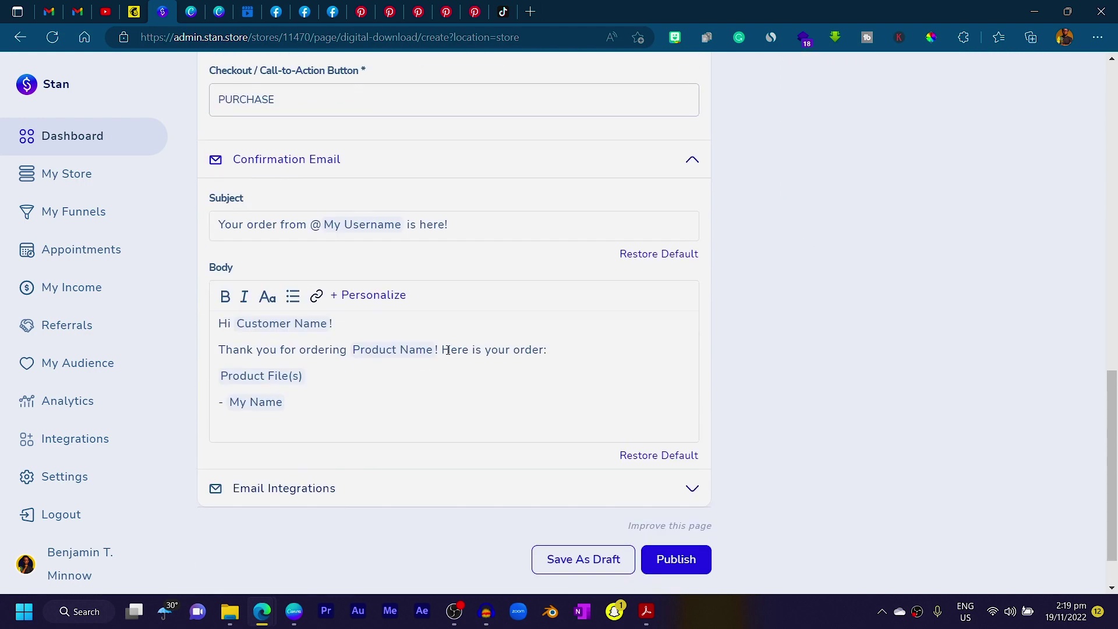
Toggle Mailchimp on and back off under Email Integrations, then publish the Christmas template product.
{"action": "scroll", "coordinate": [641, 198], "scroll_direction": "up", "scroll_amount": 2}
{"action": "scroll", "coordinate": [344, 392], "scroll_direction": "down", "scroll_amount": 2}
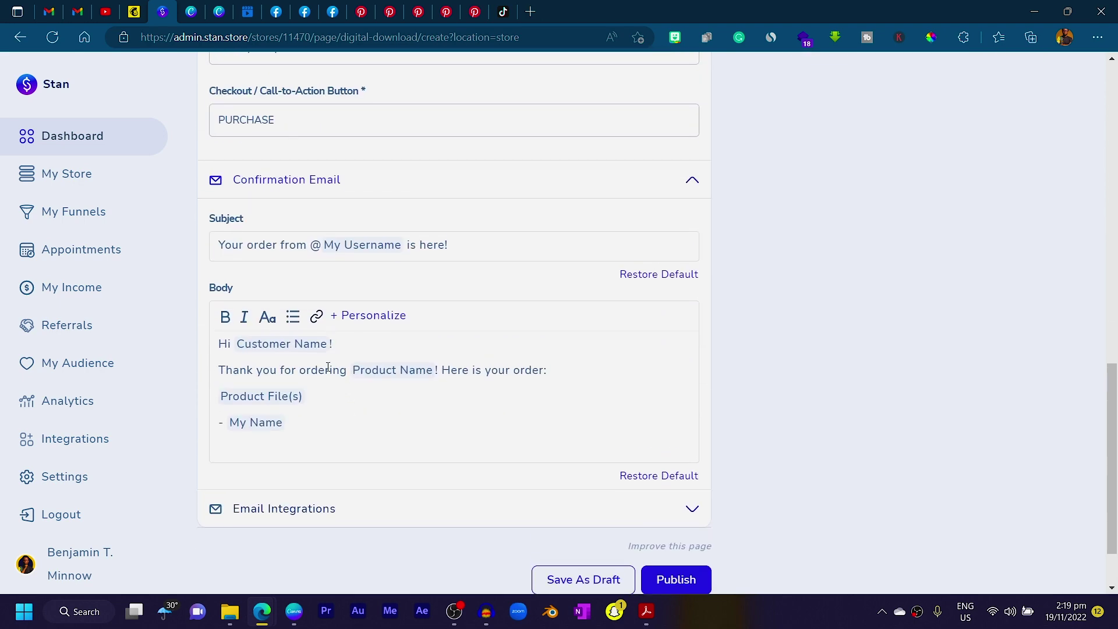
{"action": "left_click", "coordinate": [374, 516]}
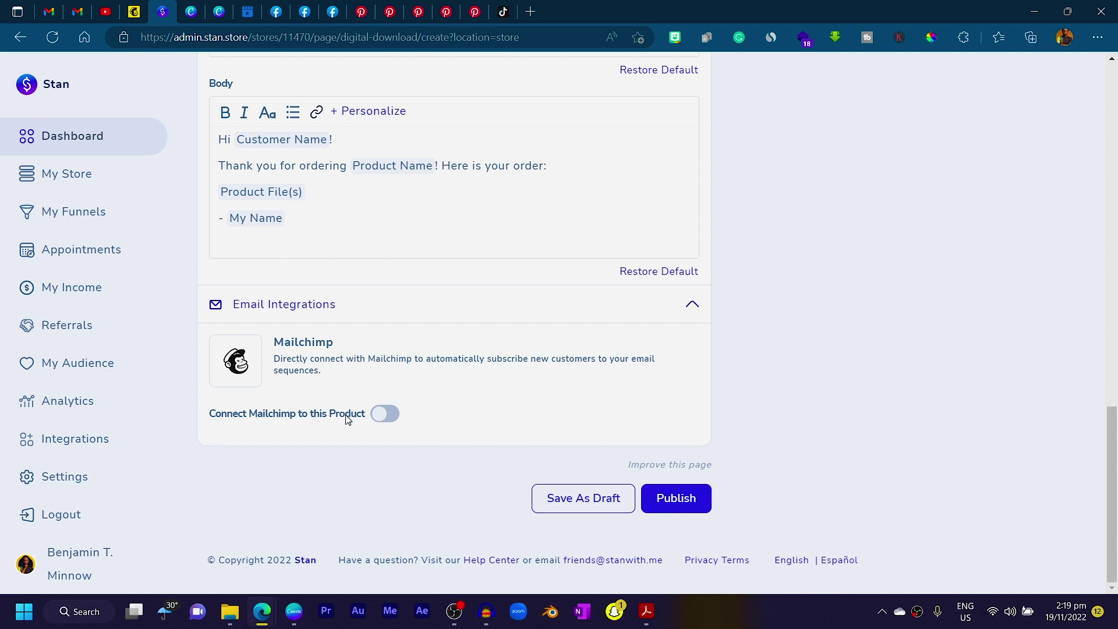
{"action": "left_click", "coordinate": [383, 417]}
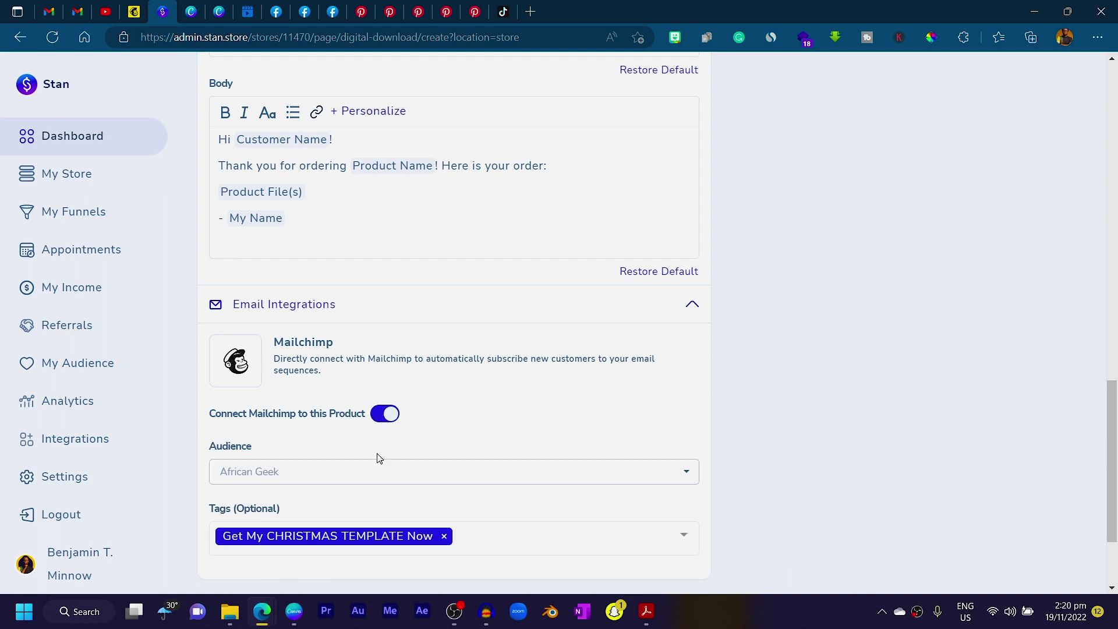
{"action": "left_click", "coordinate": [384, 415]}
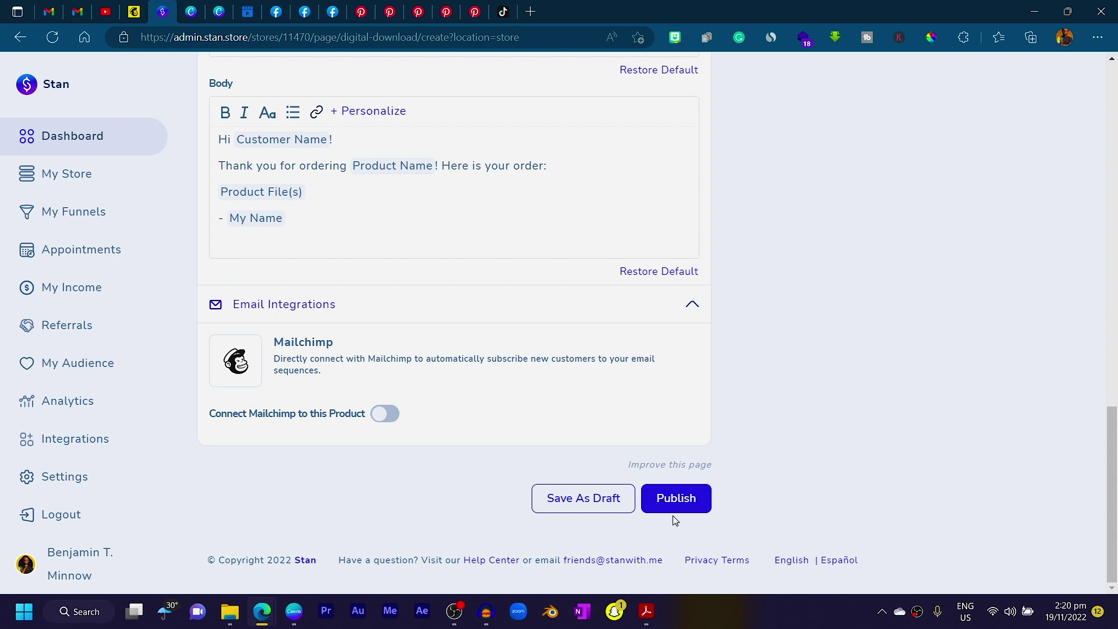
{"action": "left_click", "coordinate": [689, 499]}
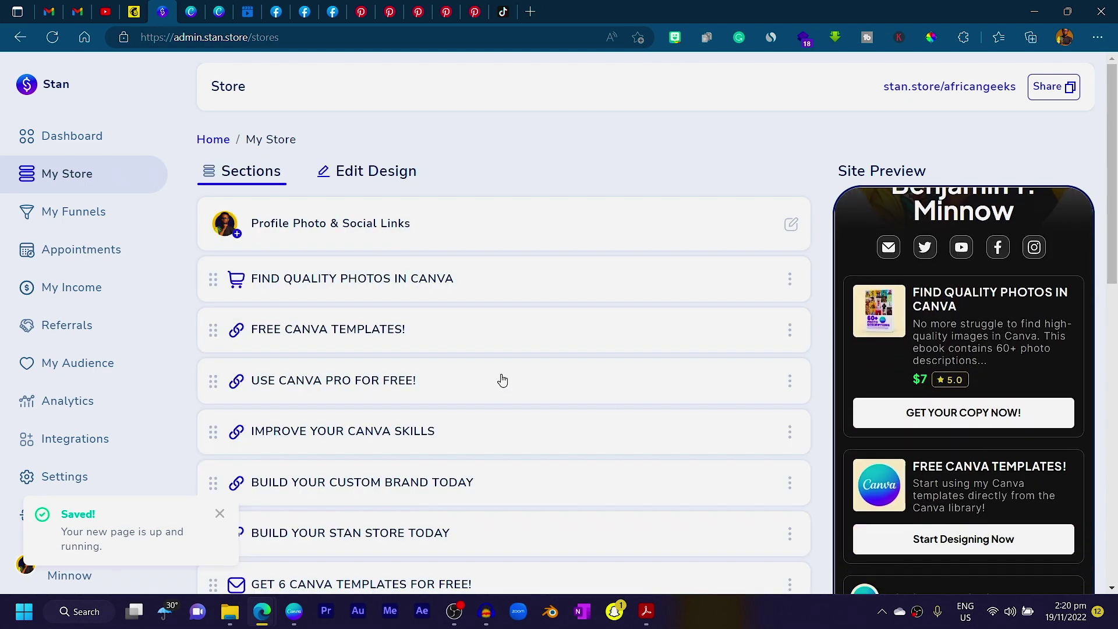
Drag the CUSTOMIZABLE CHRISTMAS TEMPLATE row to the top of the My Store sections list.
{"action": "scroll", "coordinate": [499, 379], "scroll_direction": "down", "scroll_amount": 5}
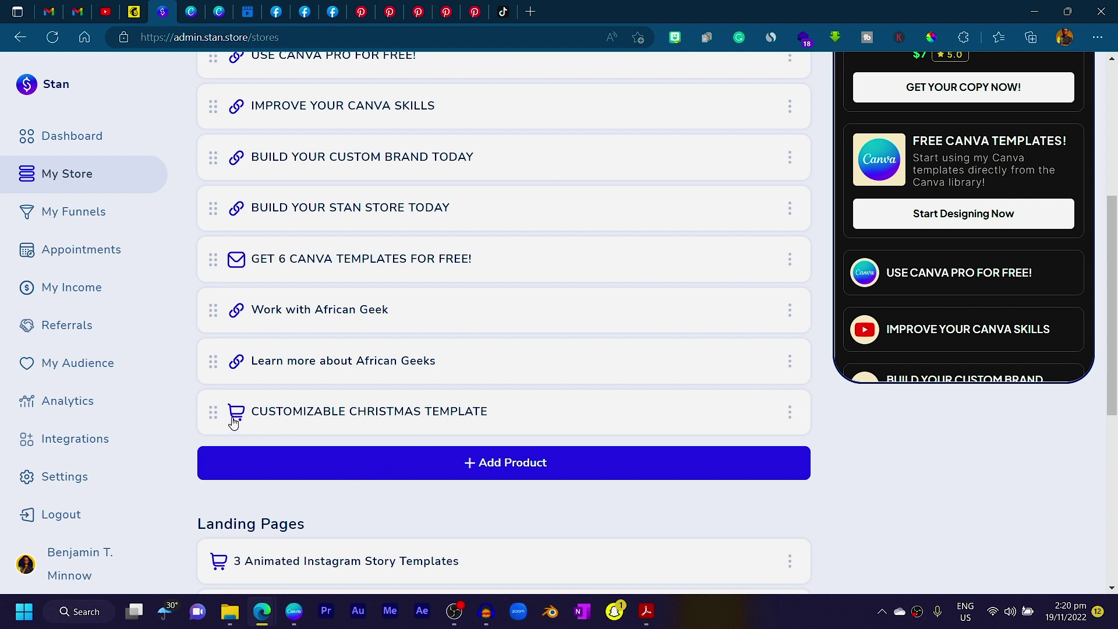
{"action": "left_click_drag", "start_coordinate": [213, 411], "coordinate": [203, 111]}
{"action": "scroll", "coordinate": [210, 264], "scroll_direction": "up", "scroll_amount": 3}
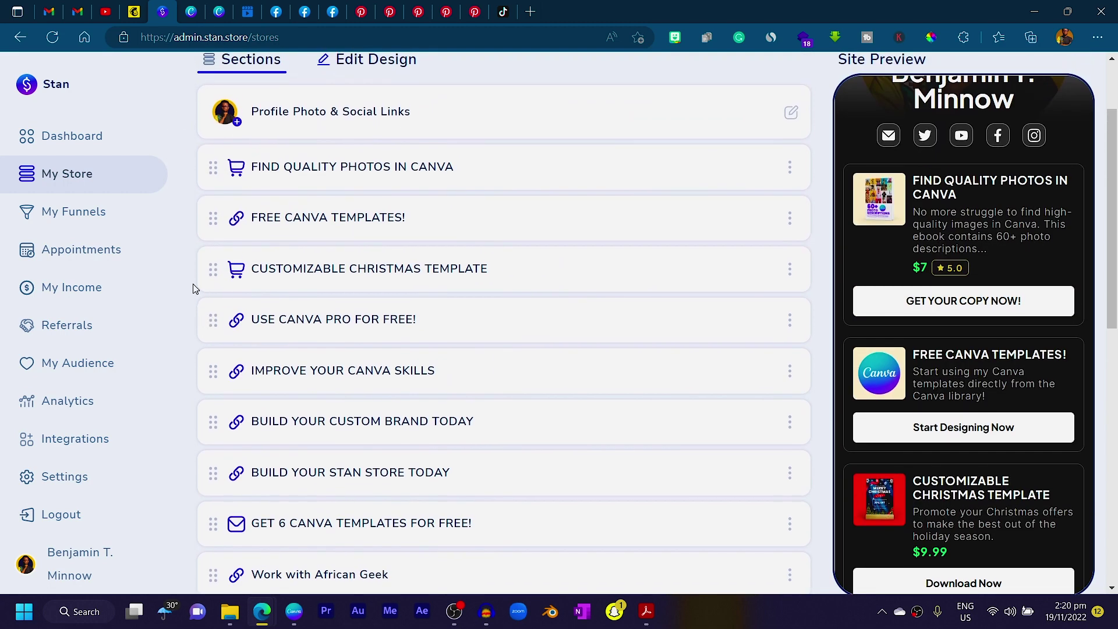
{"action": "left_click_drag", "start_coordinate": [211, 280], "coordinate": [212, 175]}
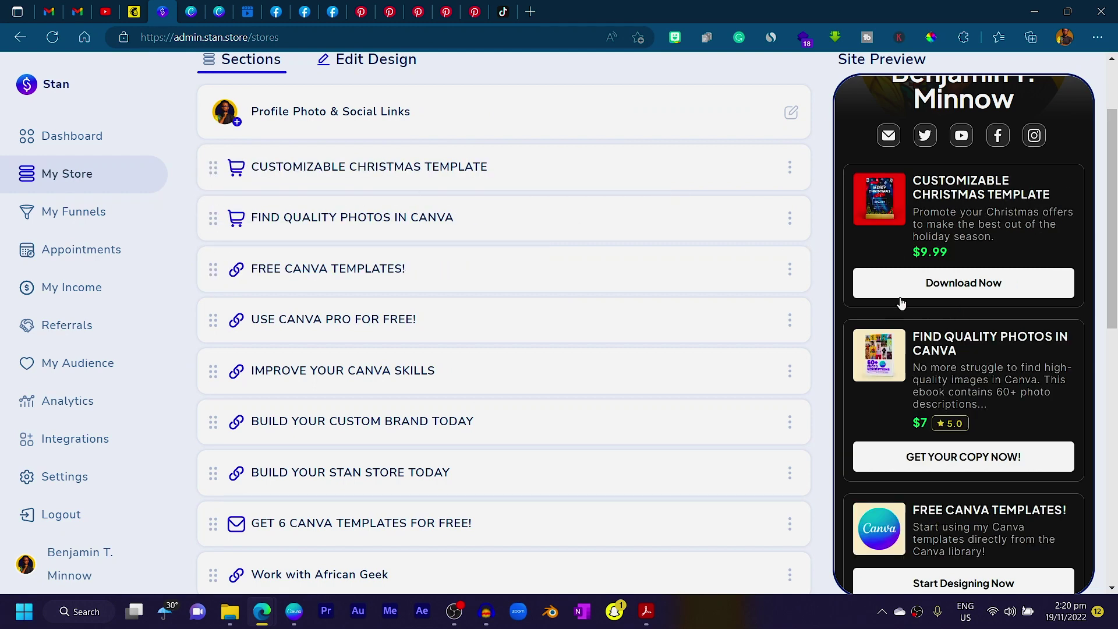